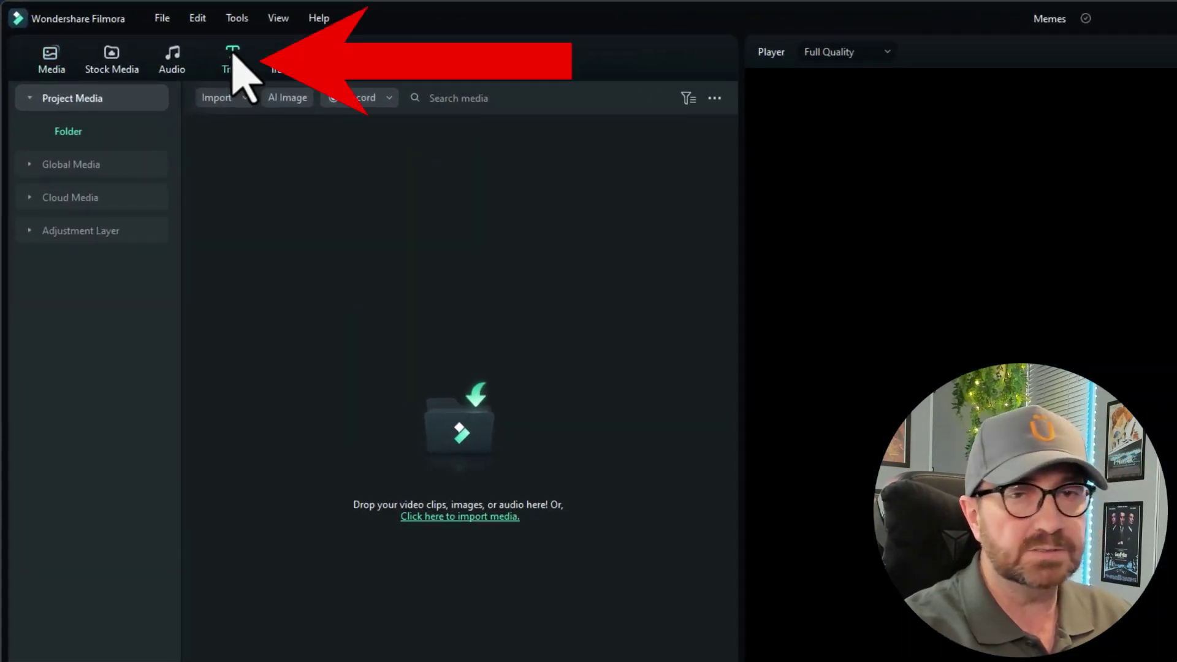
- Preview Fun Memes Titles 08, 04 and 02 in the Titles > Memes category
{"action": "left_click", "coordinate": [129, 33]}
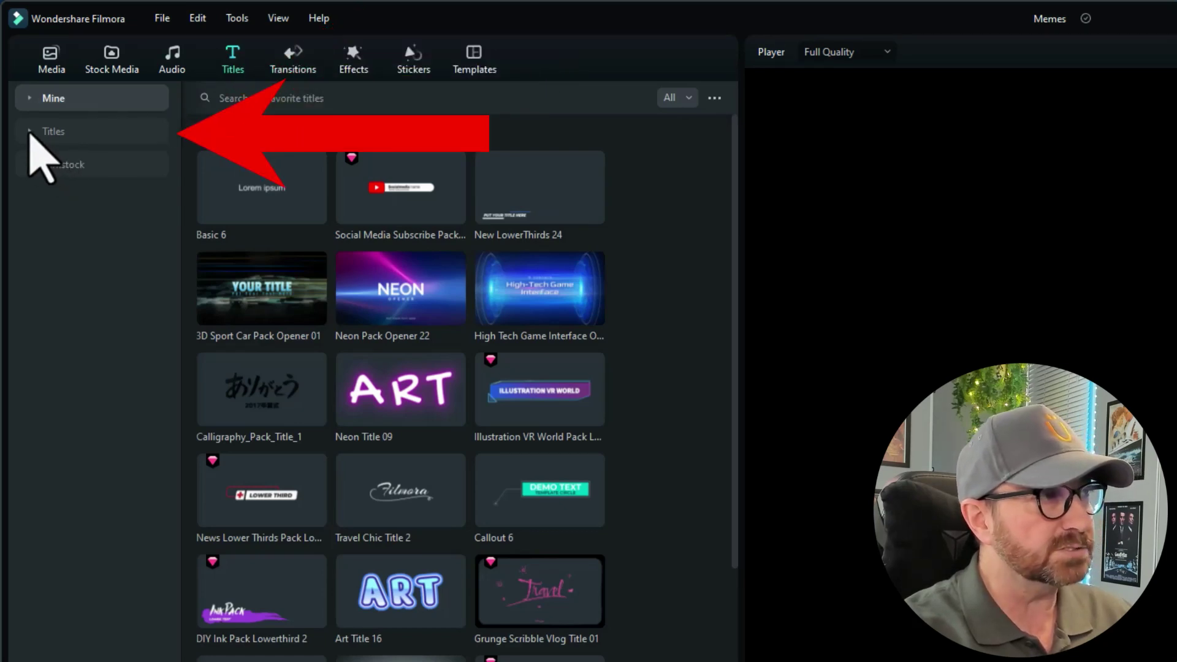
{"action": "left_click", "coordinate": [43, 131]}
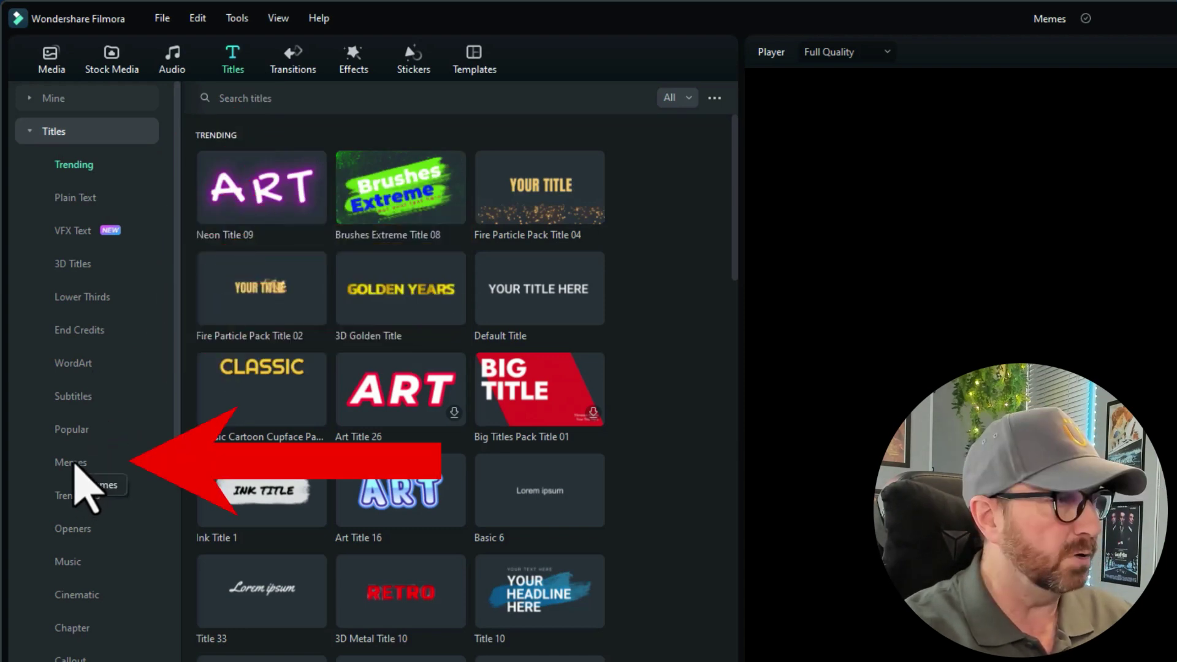
{"action": "left_click", "coordinate": [74, 464]}
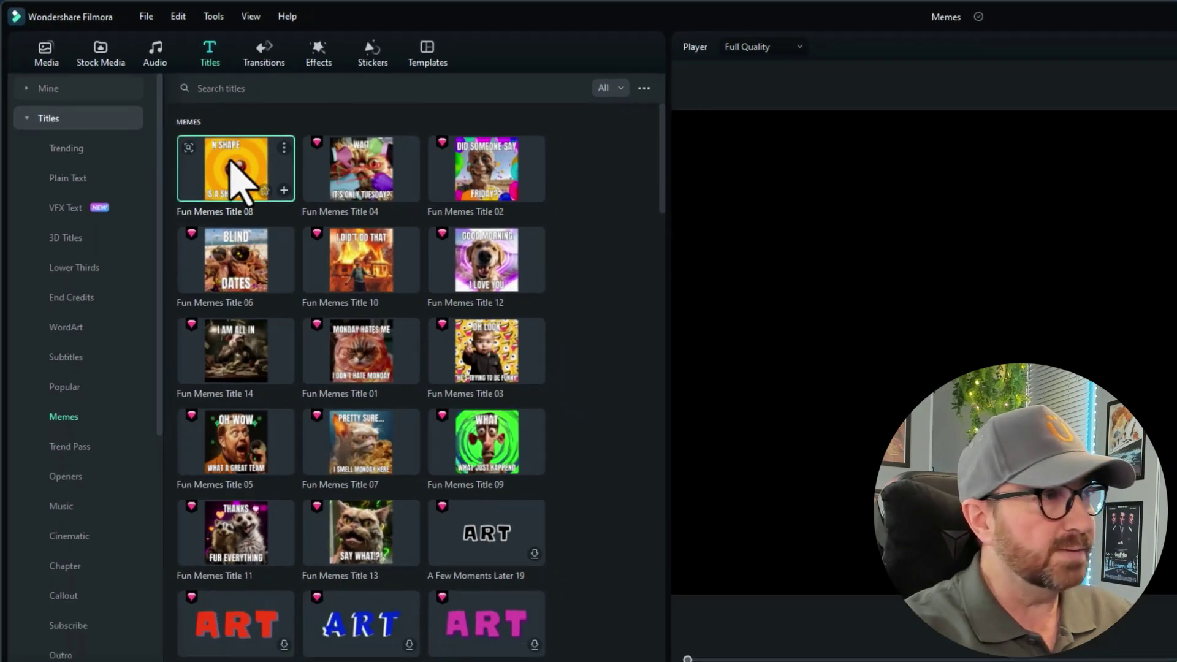
{"action": "left_click", "coordinate": [256, 182]}
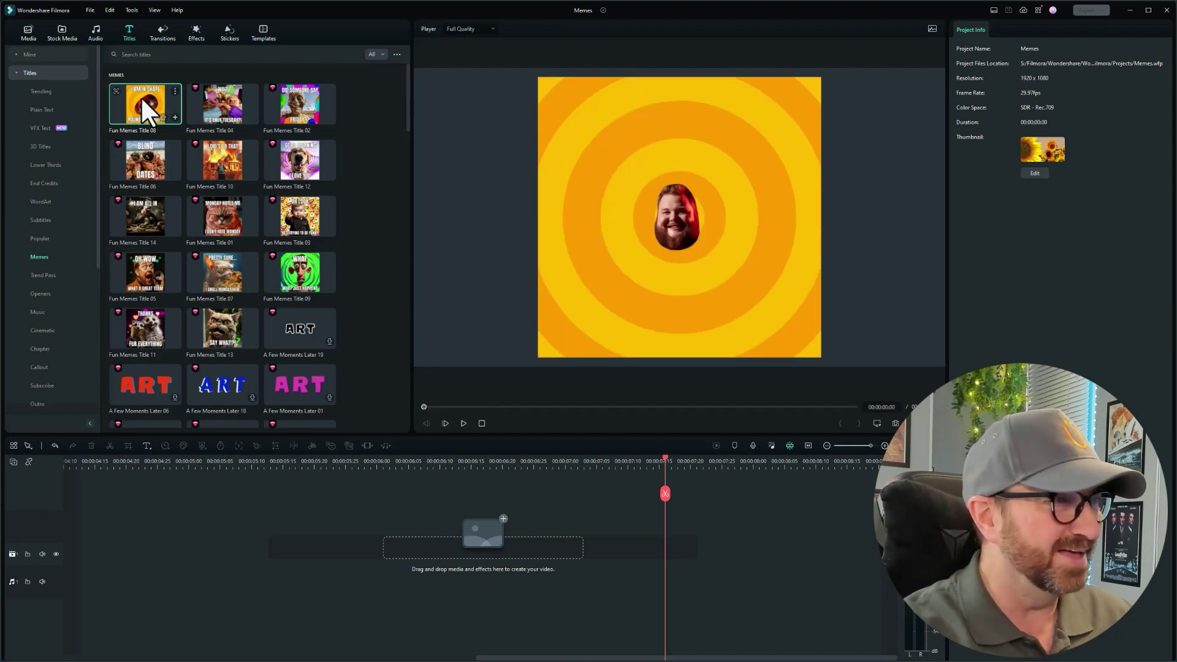
{"action": "left_click", "coordinate": [217, 103]}
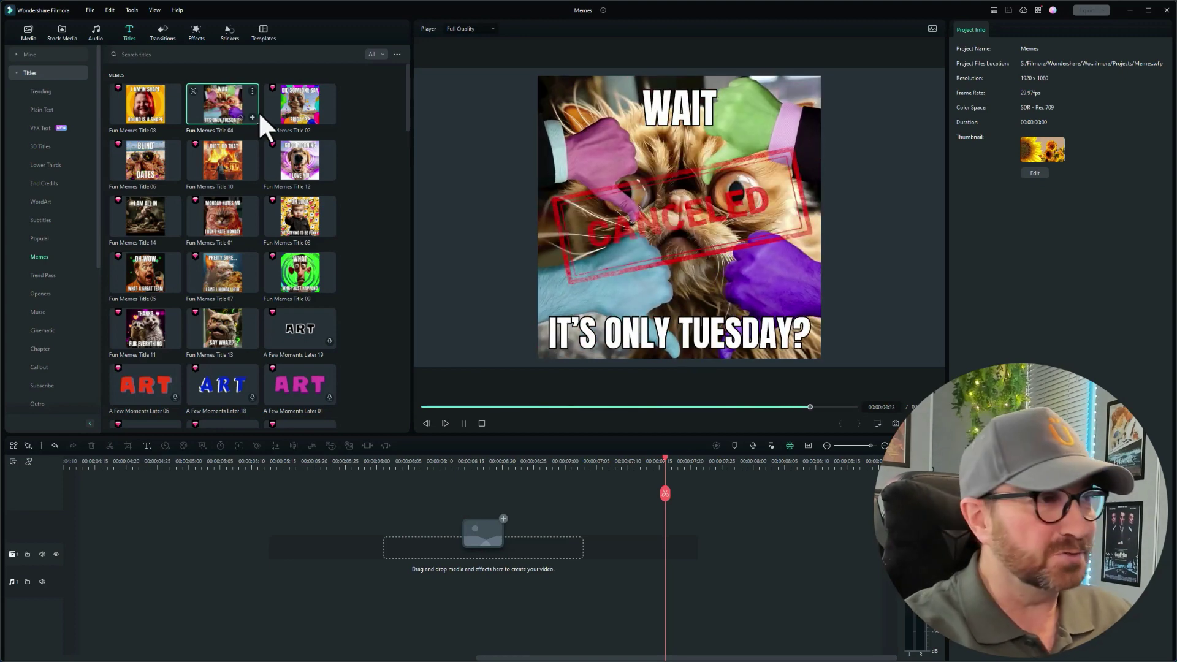
{"action": "left_click", "coordinate": [289, 110]}
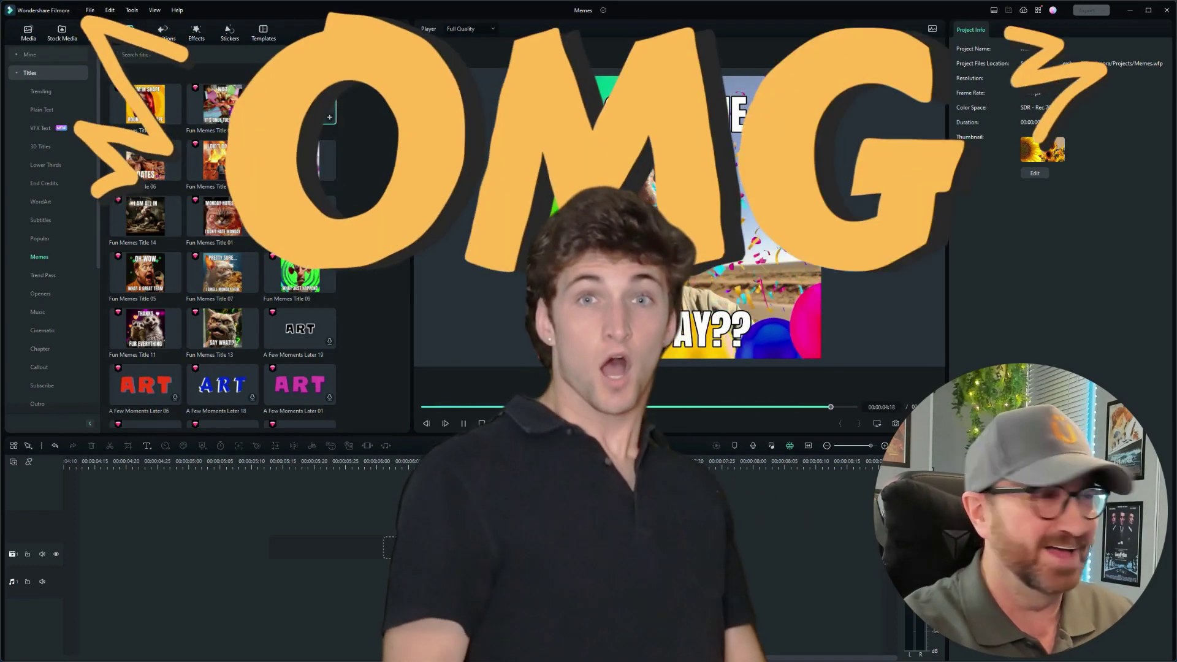
{"action": "left_click", "coordinate": [299, 104]}
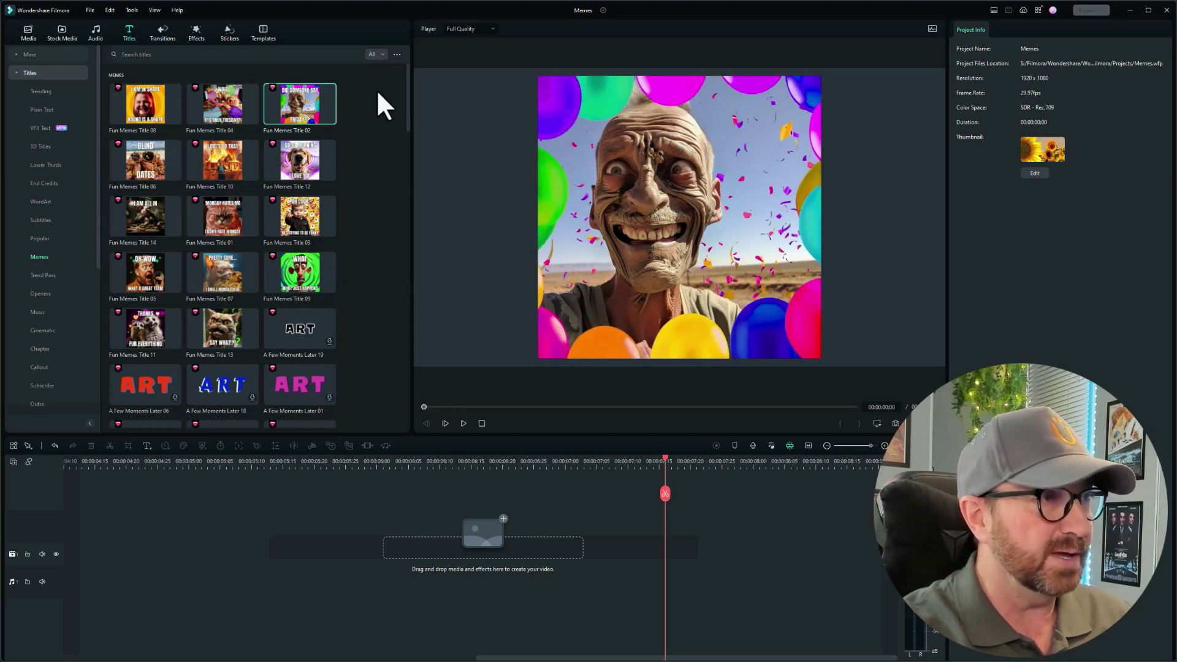
- Preview the A Few Moments Later 14 and So... I am speechless titles, then switch to Stickers
{"action": "left_click_drag", "start_coordinate": [406, 98], "coordinate": [406, 171]}
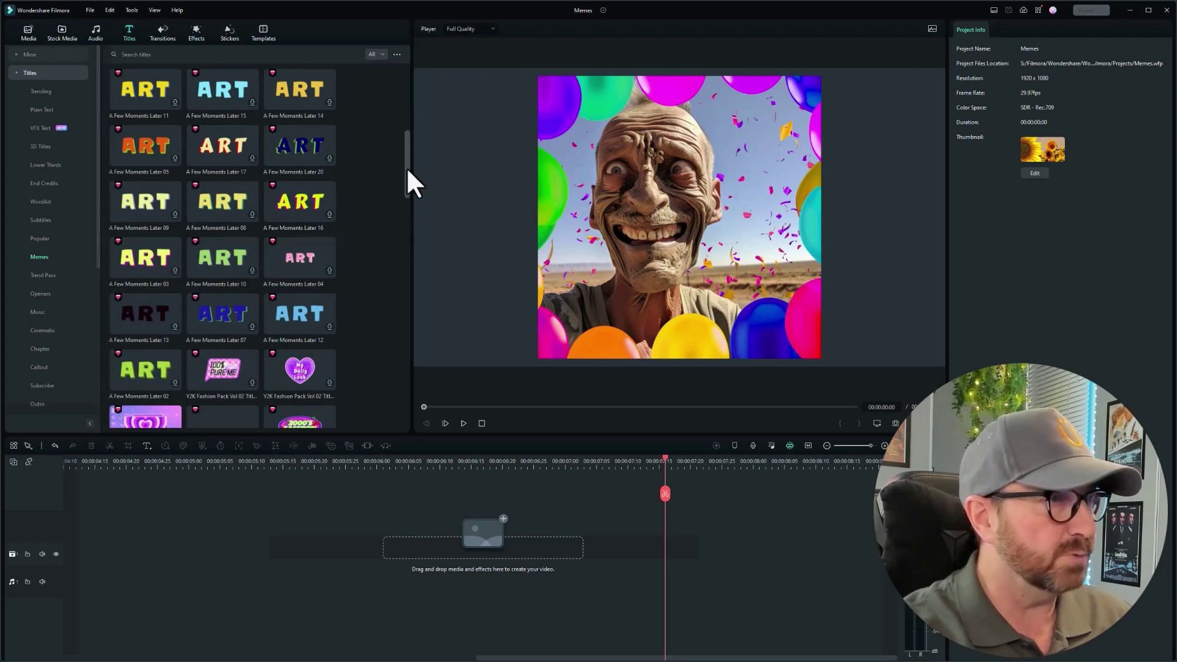
{"action": "left_click", "coordinate": [282, 98]}
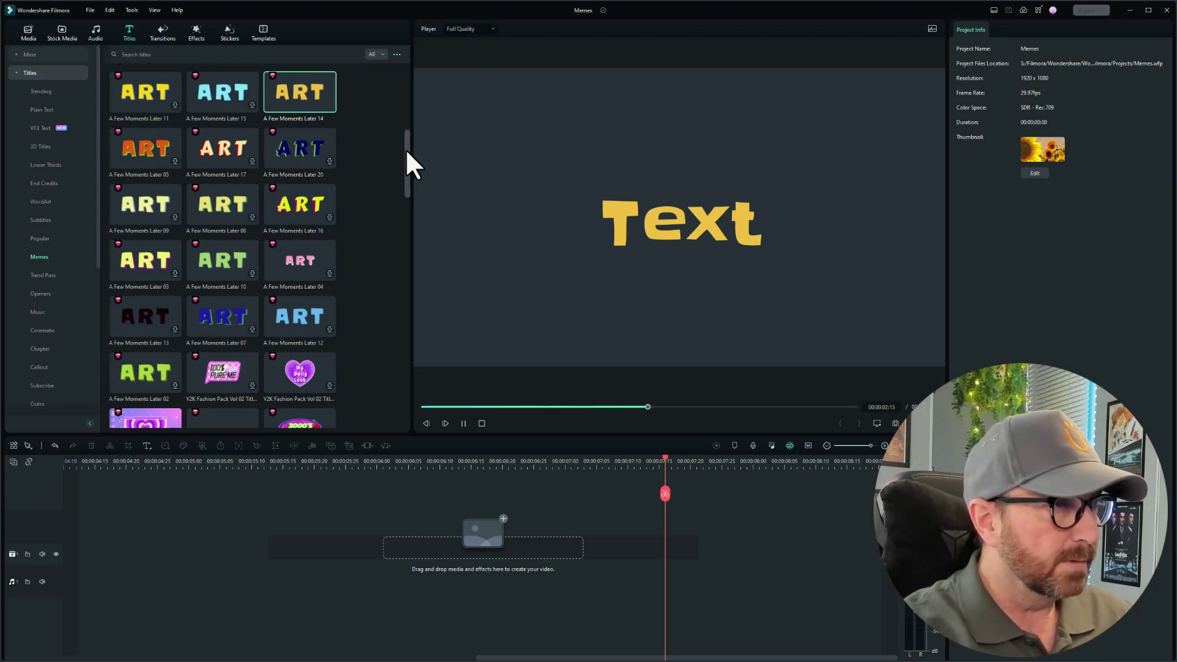
{"action": "left_click_drag", "start_coordinate": [406, 149], "coordinate": [402, 204]}
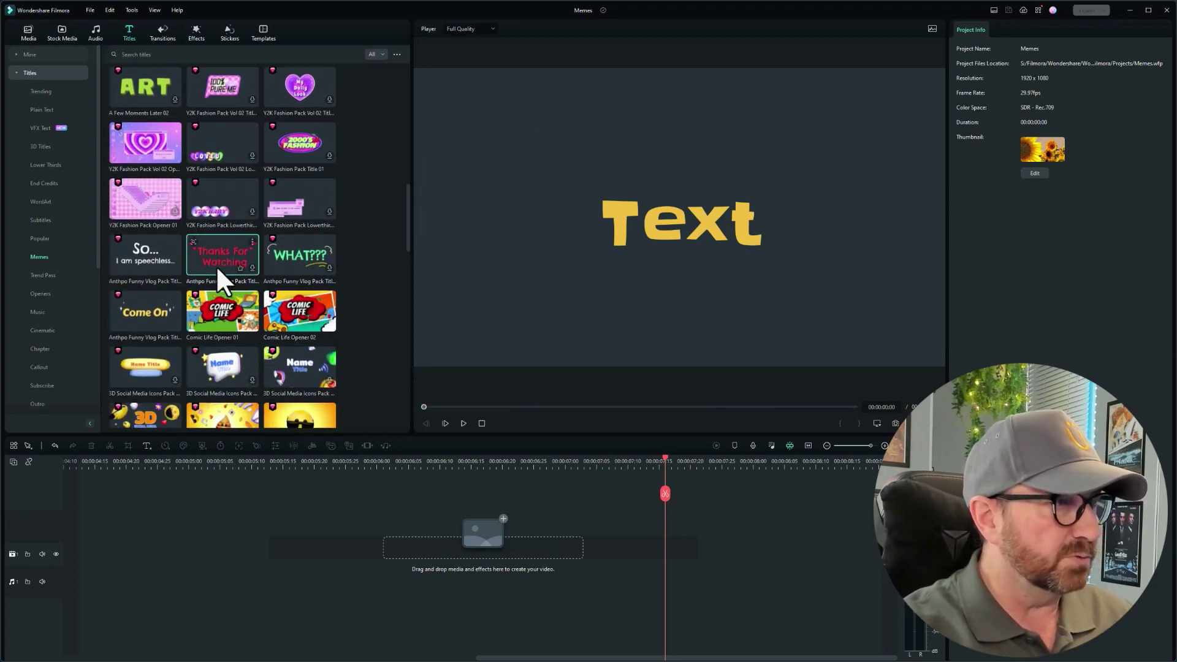
{"action": "left_click", "coordinate": [140, 260]}
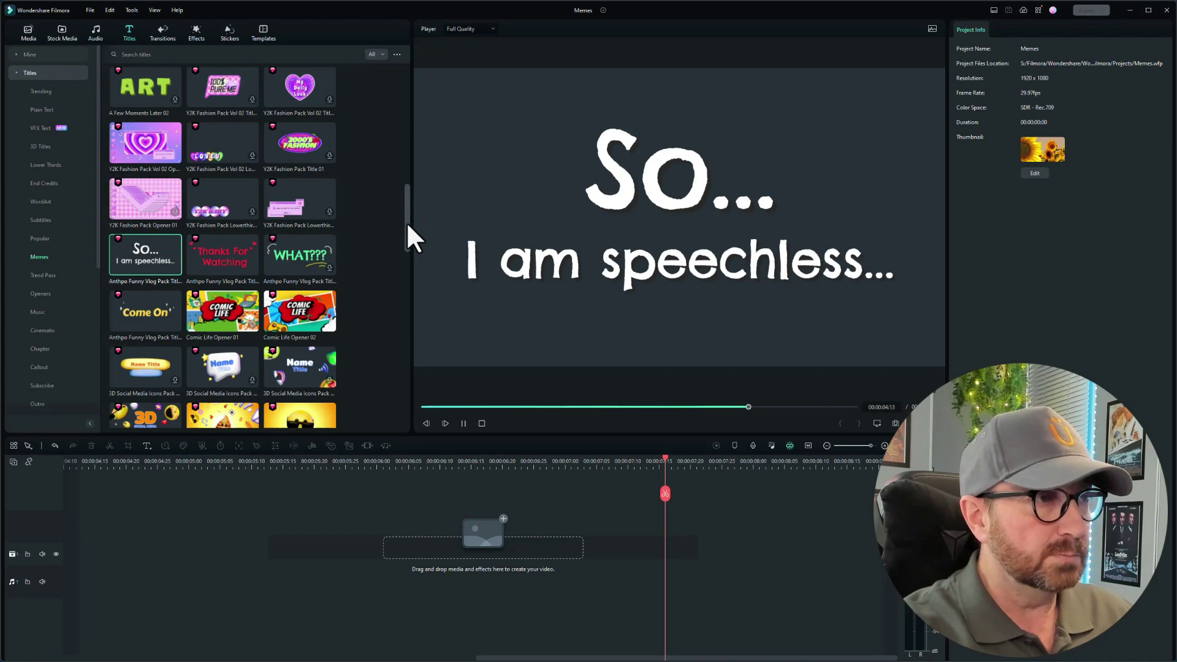
{"action": "left_click_drag", "start_coordinate": [406, 222], "coordinate": [410, 89]}
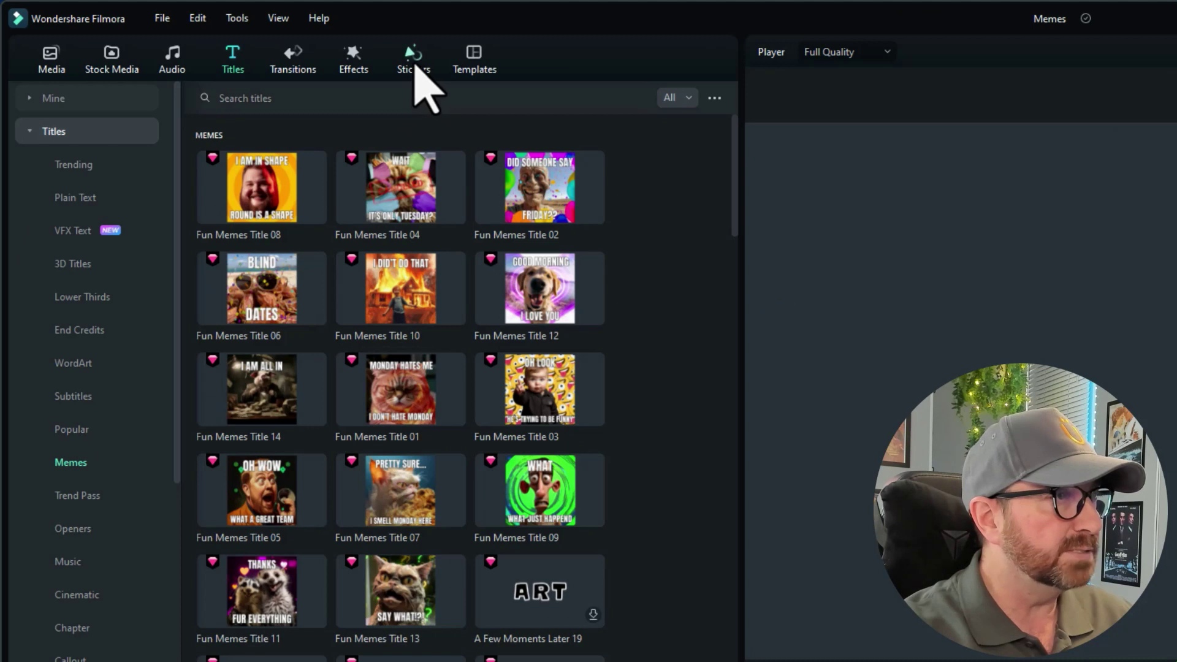
{"action": "left_click", "coordinate": [263, 38]}
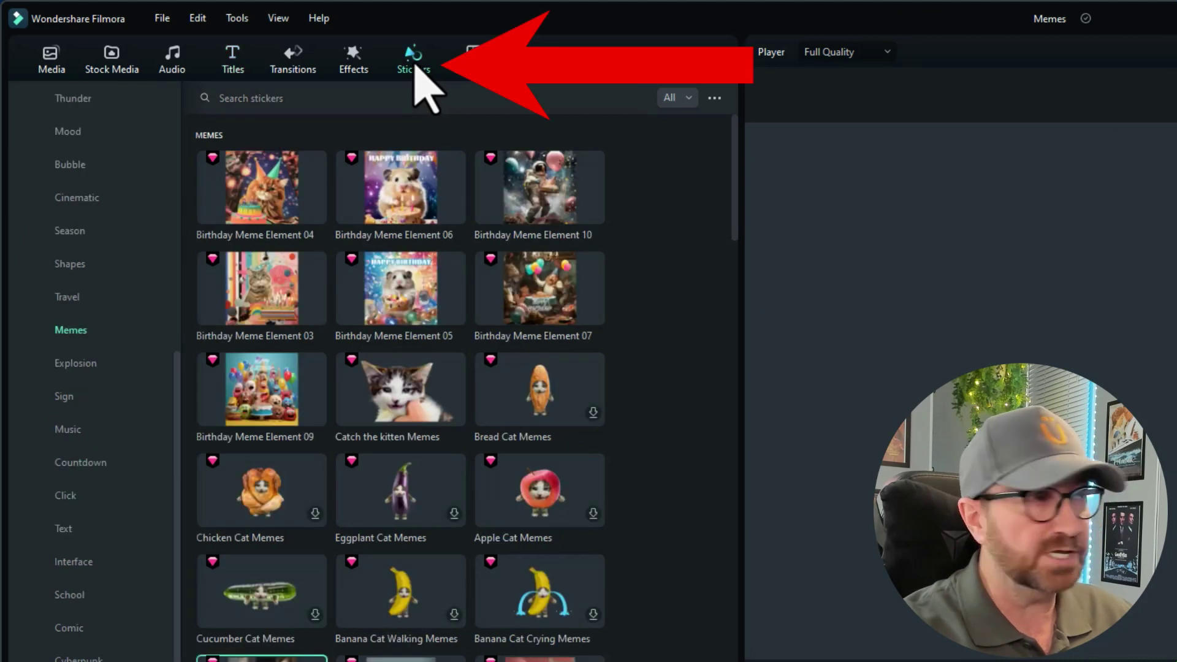
- Show the Memes category in the Stickers library
{"action": "scroll", "coordinate": [117, 251], "scroll_direction": "up", "scroll_amount": 5}
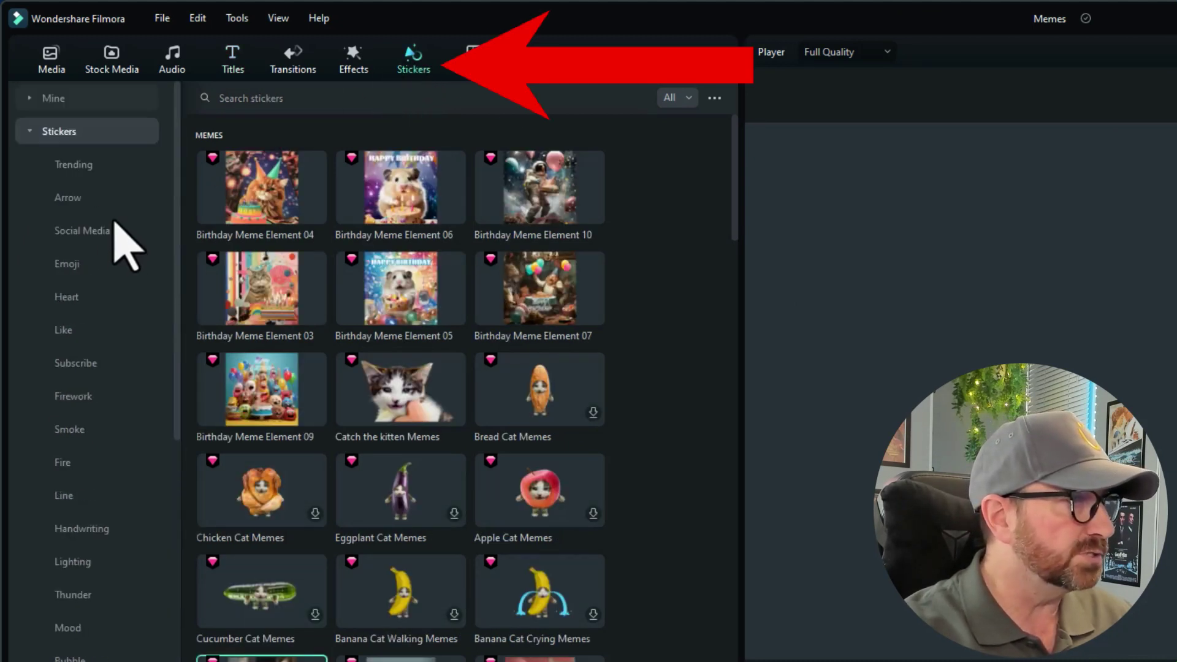
{"action": "left_click", "coordinate": [32, 134]}
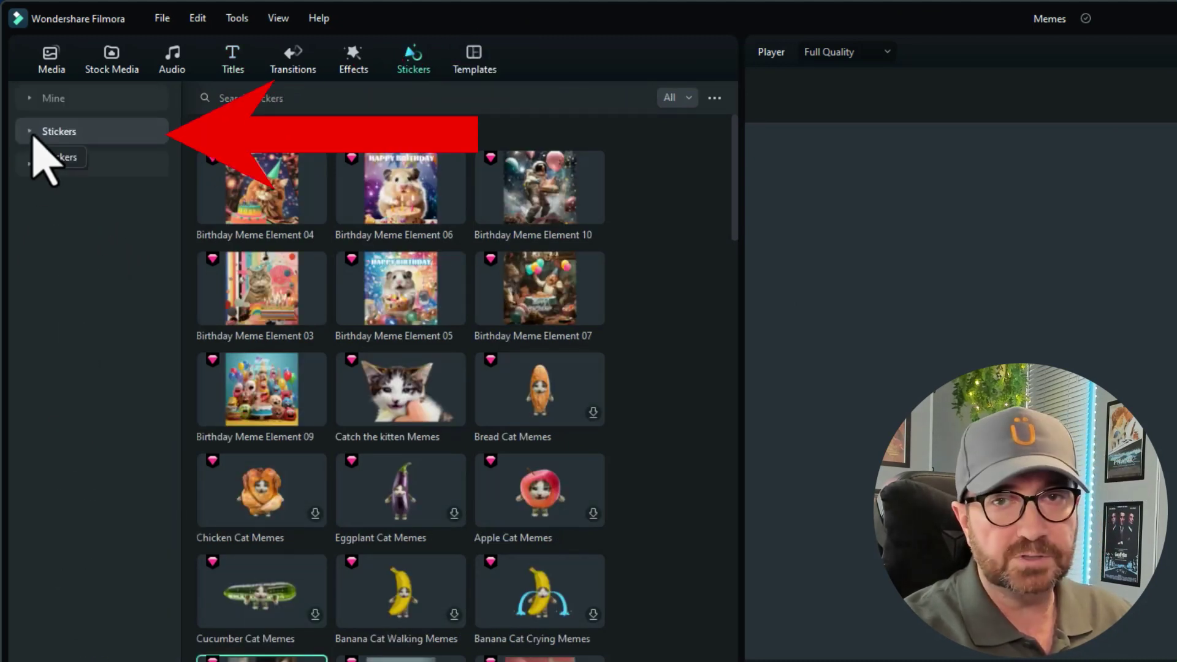
{"action": "left_click", "coordinate": [34, 134]}
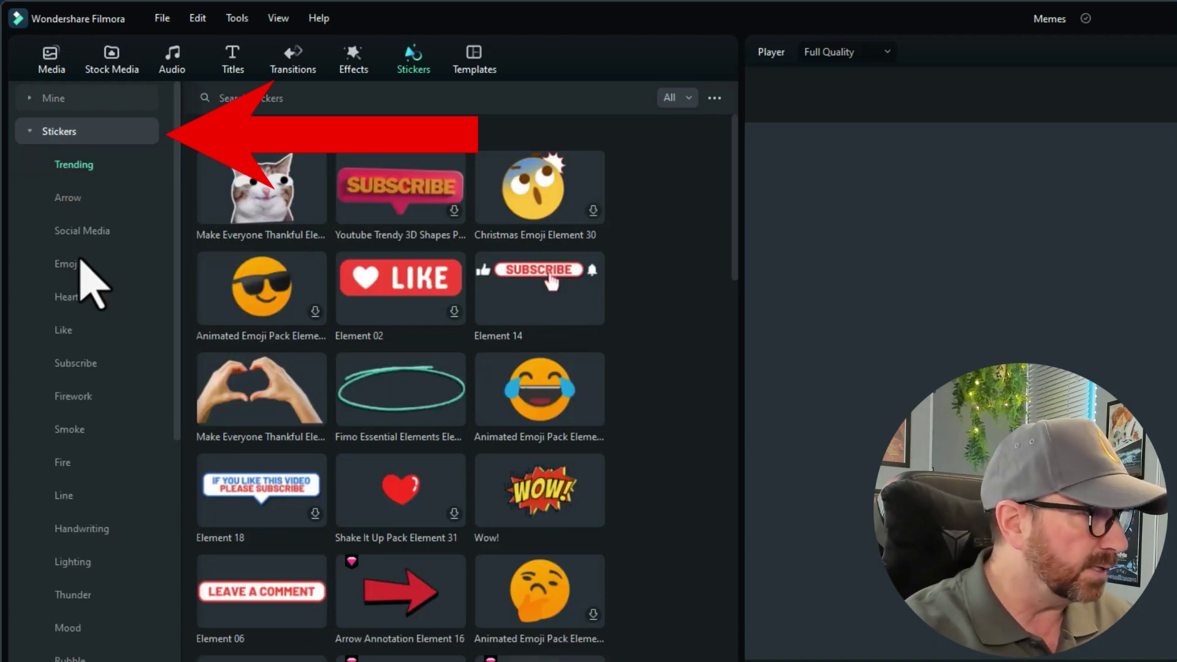
{"action": "scroll", "coordinate": [116, 540], "scroll_direction": "down", "scroll_amount": 3}
{"action": "scroll", "coordinate": [126, 558], "scroll_direction": "down", "scroll_amount": 3}
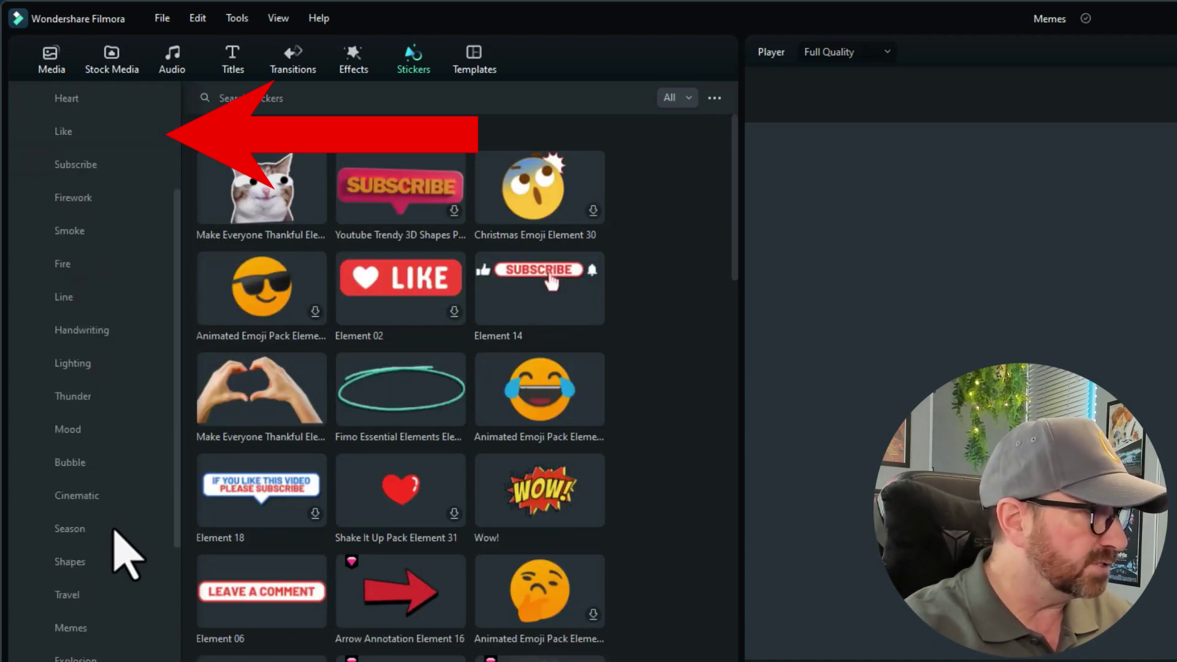
{"action": "scroll", "coordinate": [132, 552], "scroll_direction": "down", "scroll_amount": 6}
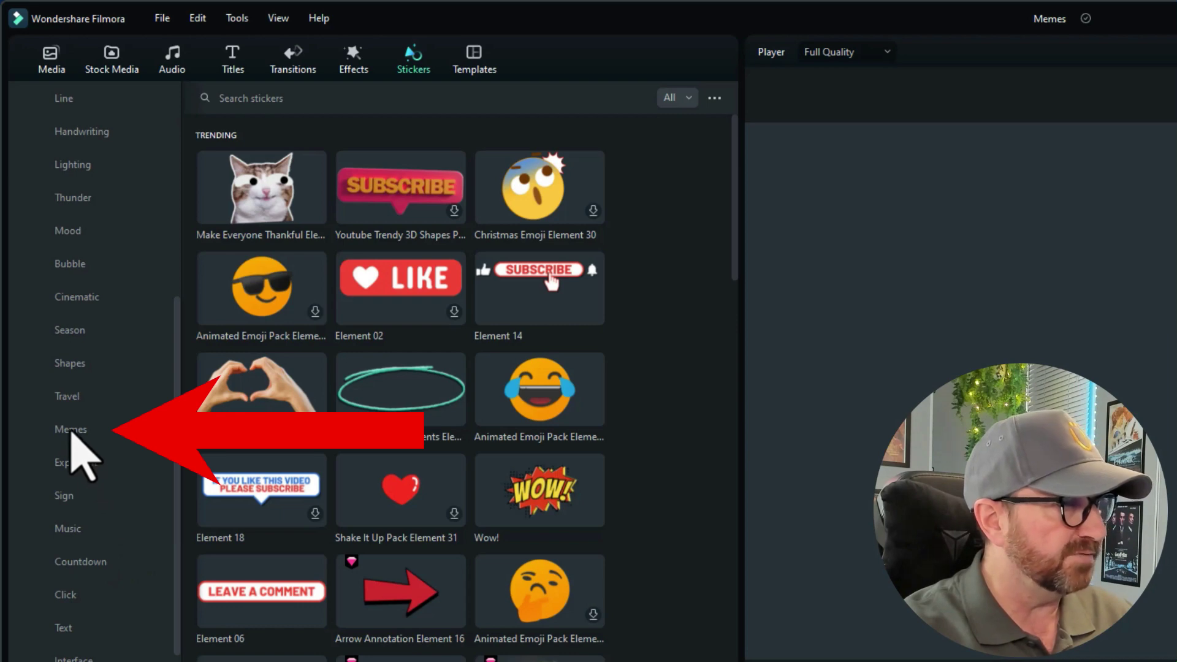
{"action": "left_click", "coordinate": [83, 466]}
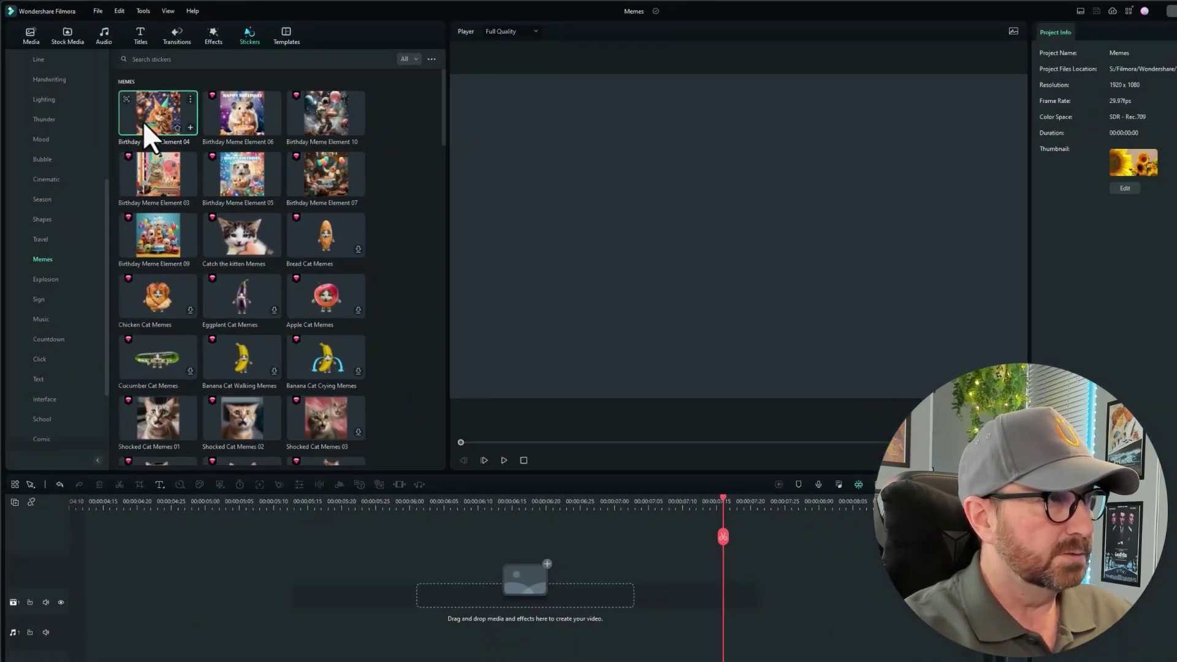
- Preview Birthday Meme Elements 04, 06, 10, 03 and 05
{"action": "left_click", "coordinate": [236, 200]}
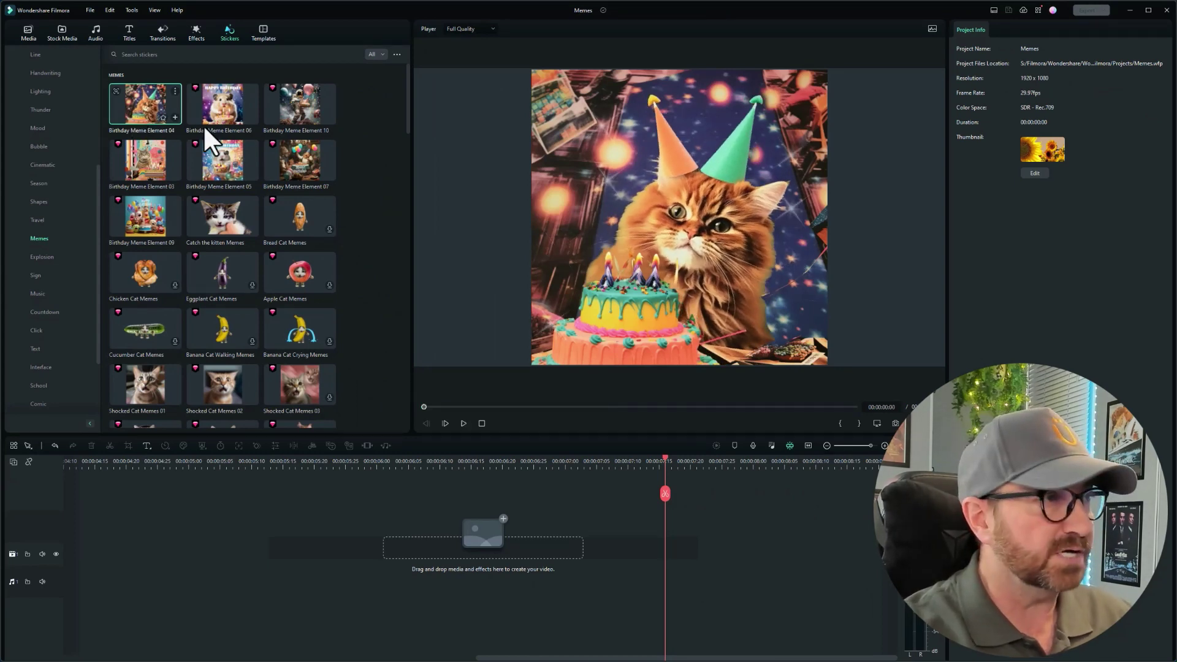
{"action": "left_click", "coordinate": [223, 104]}
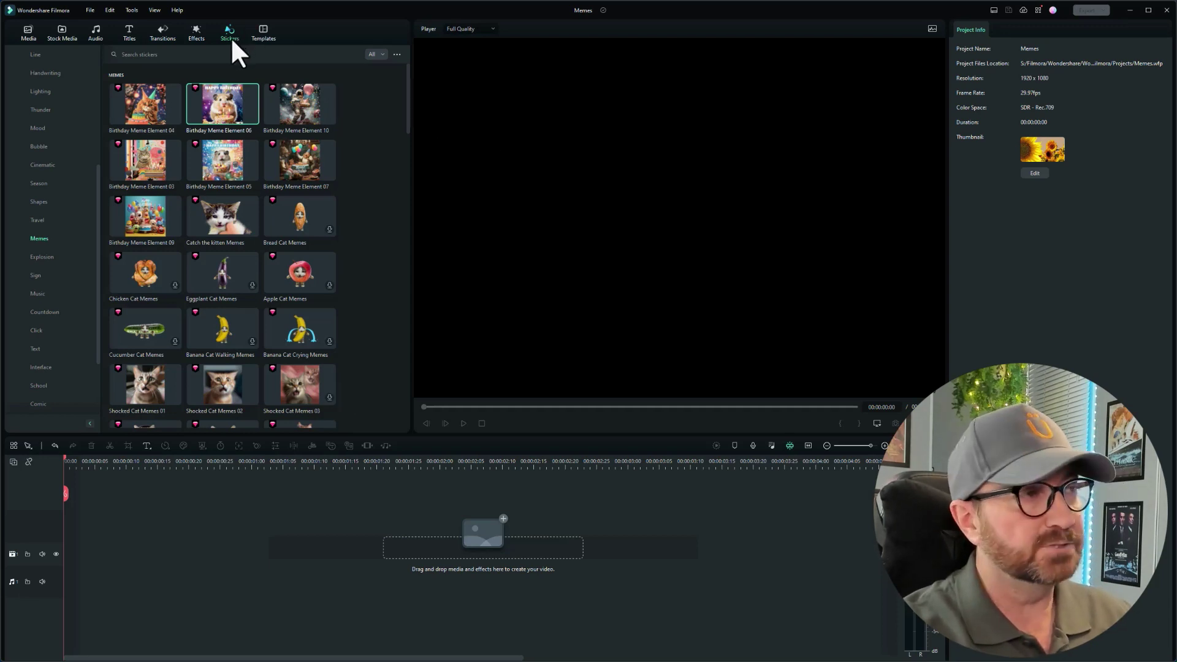
{"action": "left_click", "coordinate": [292, 111]}
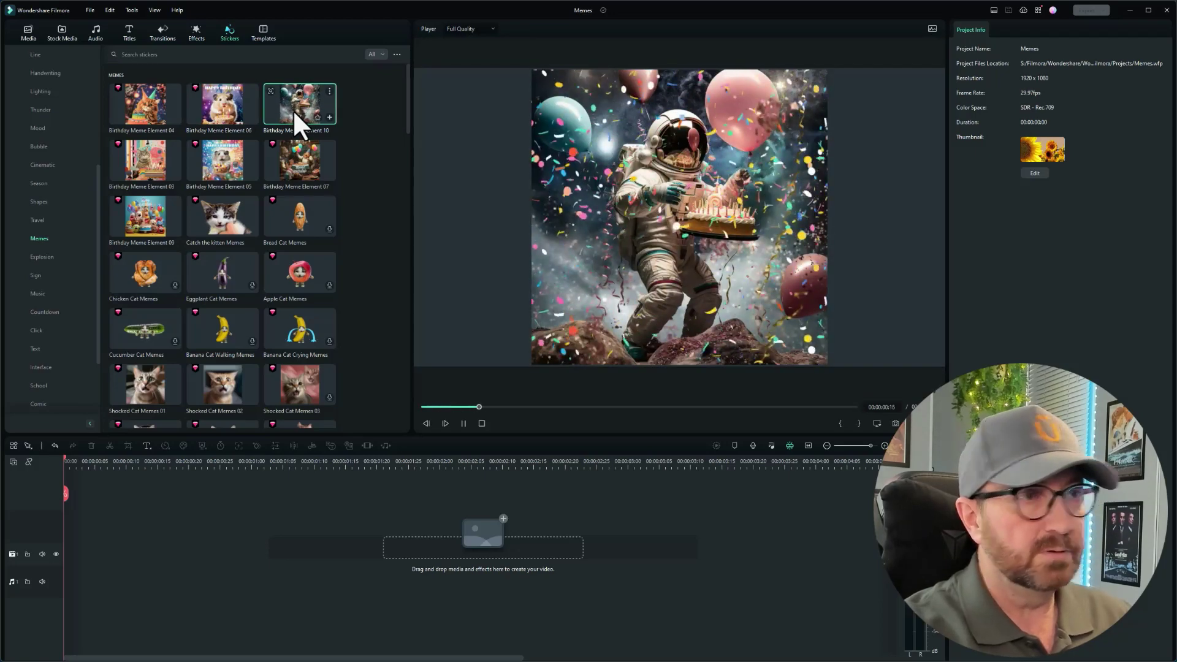
{"action": "left_click", "coordinate": [136, 164]}
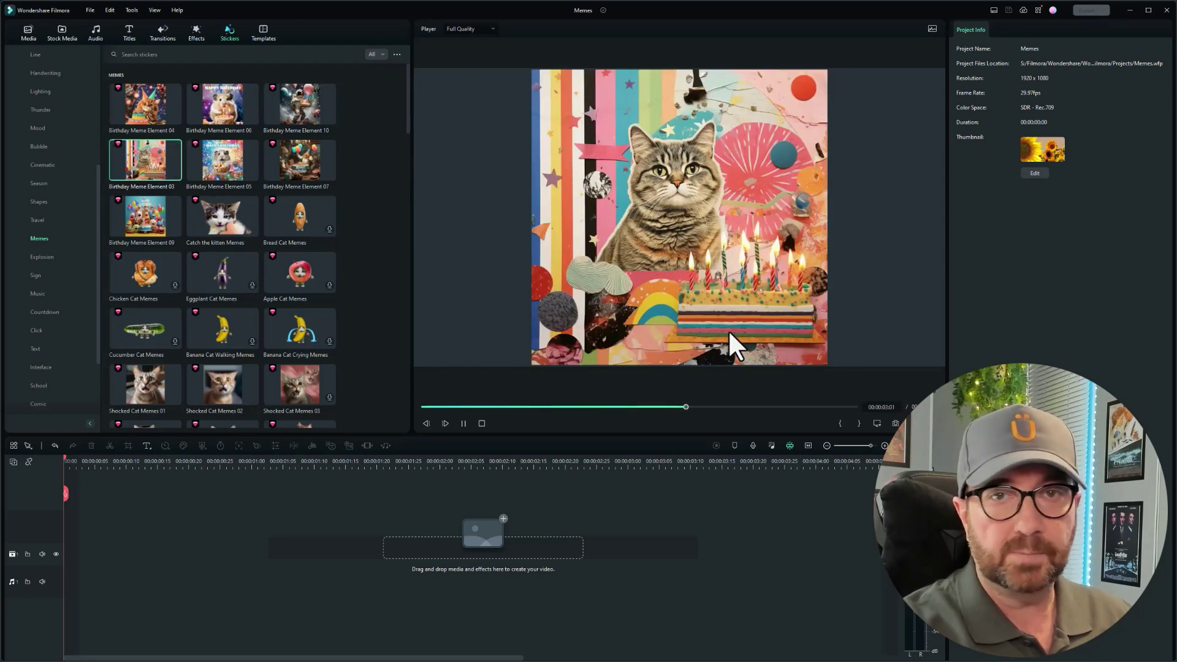
{"action": "left_click", "coordinate": [216, 156]}
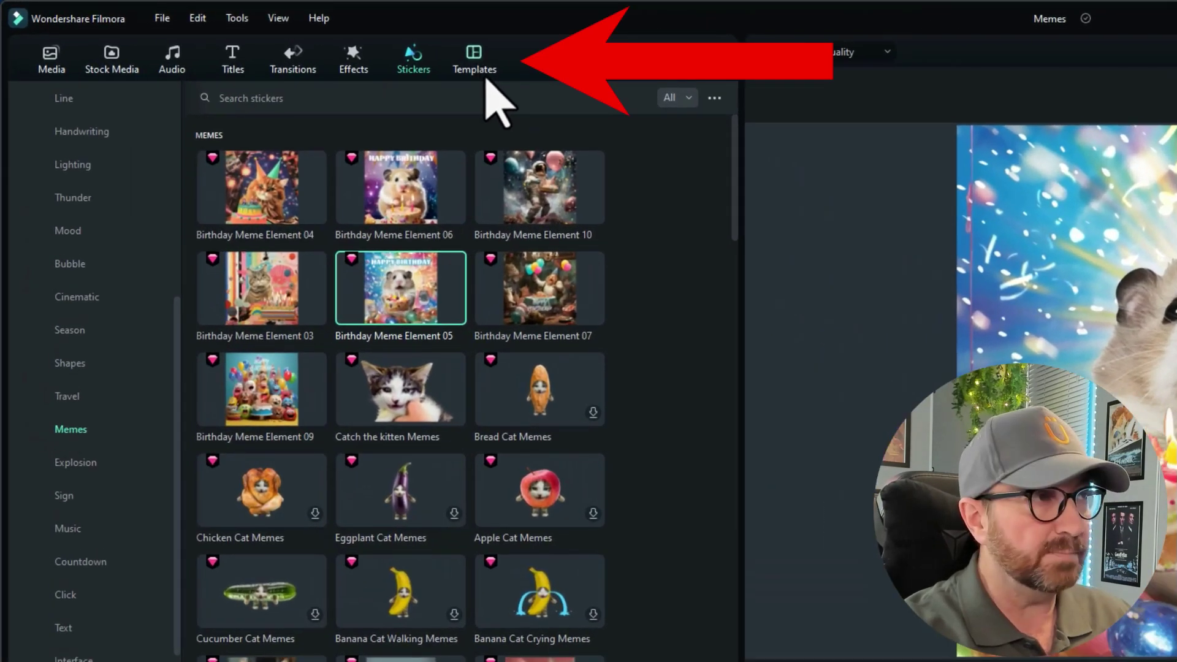
- Show the Memes category in the Templates library
{"action": "left_click", "coordinate": [488, 80]}
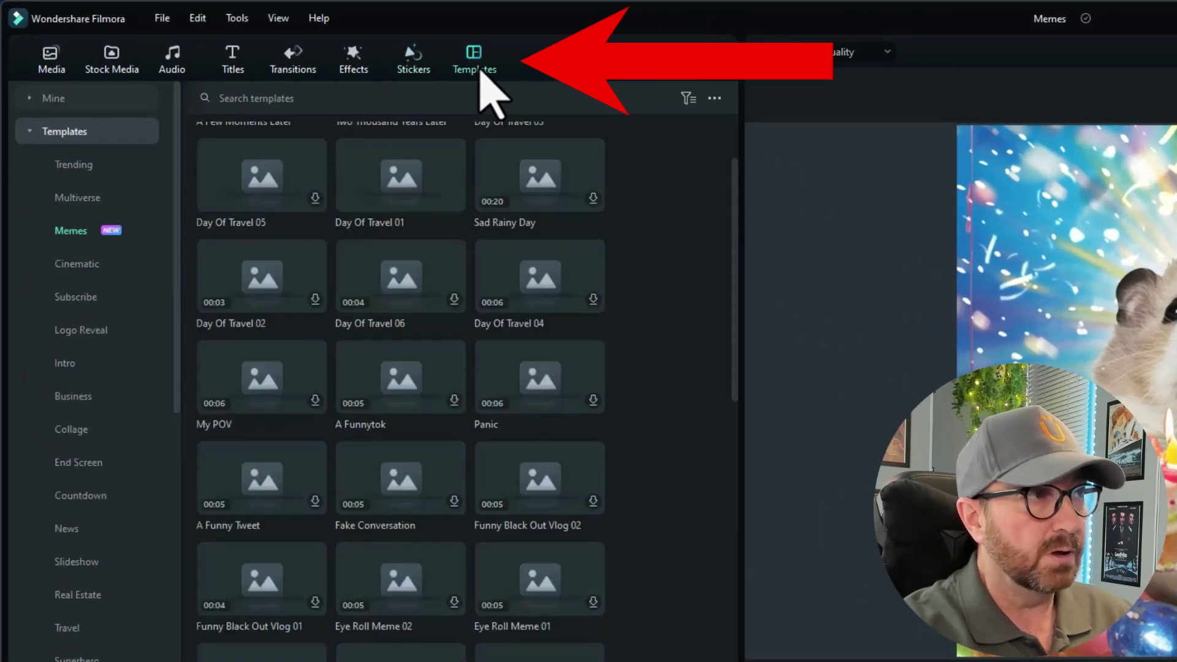
{"action": "left_click", "coordinate": [39, 131]}
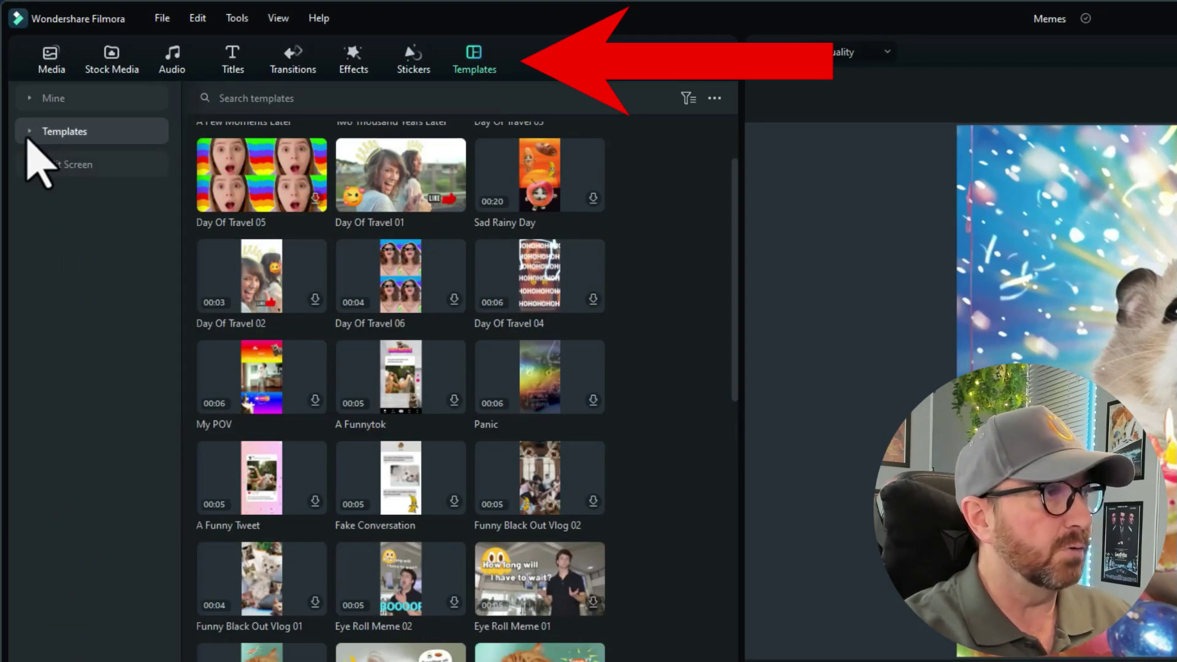
{"action": "left_click", "coordinate": [32, 134]}
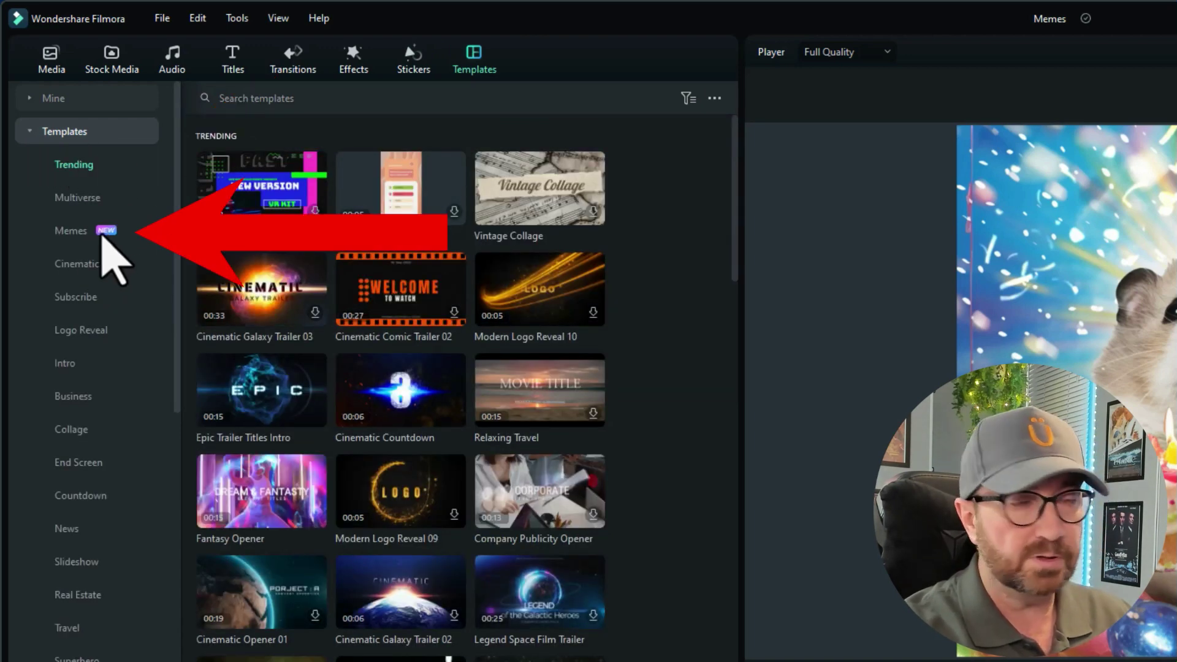
{"action": "left_click", "coordinate": [78, 236]}
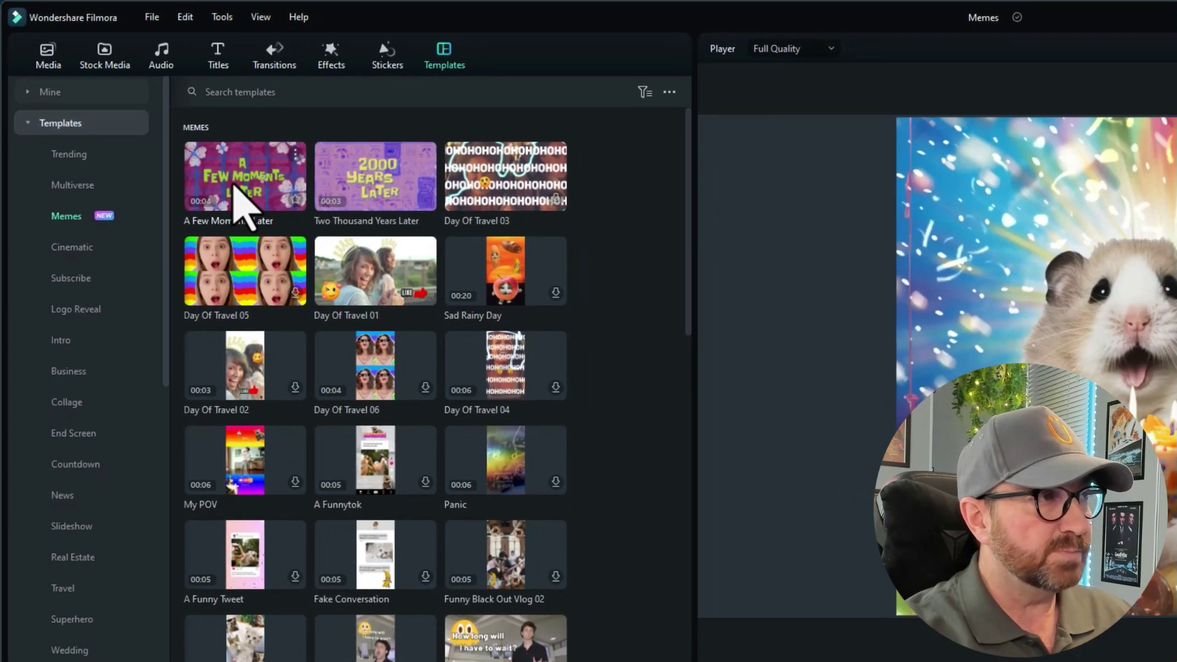
- Preview the A Few Moments Later and Day Of Travel 03 templates, then Day Of Travel 05
{"action": "left_click", "coordinate": [252, 198]}
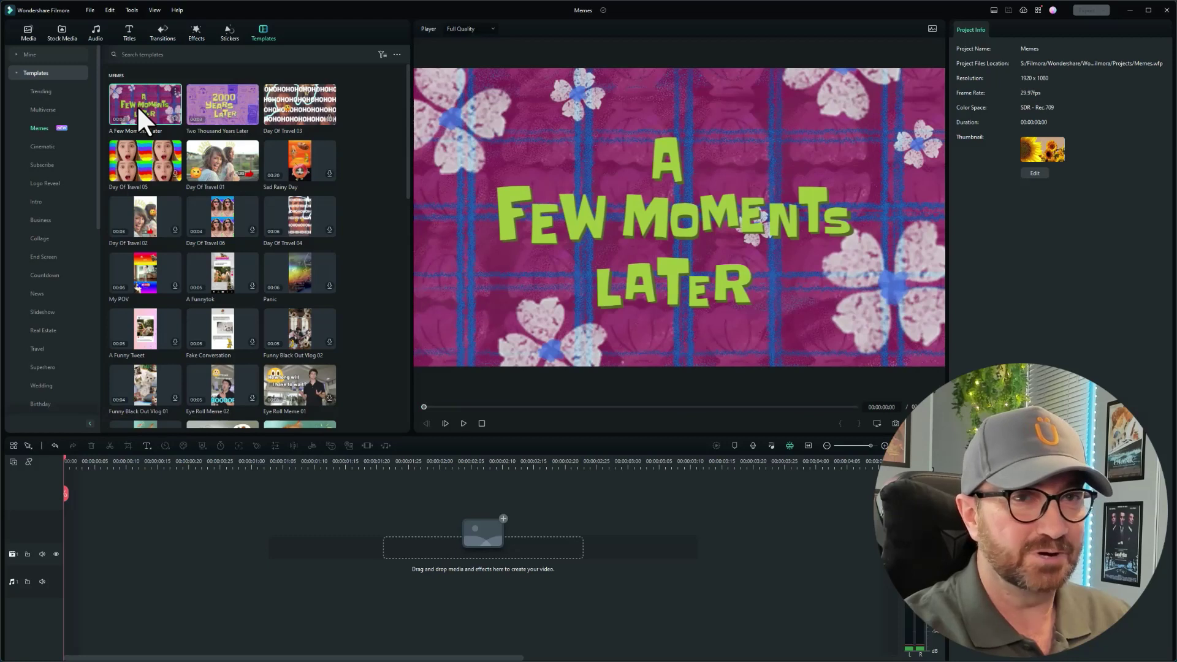
{"action": "left_click", "coordinate": [303, 115]}
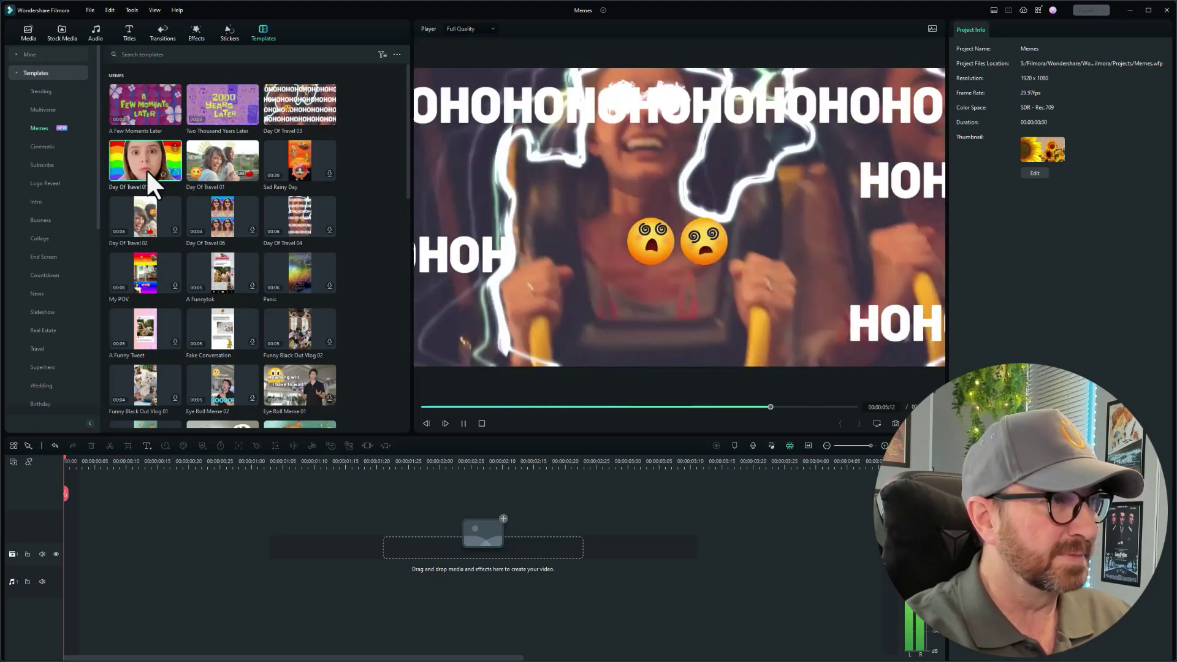
{"action": "left_click", "coordinate": [482, 420]}
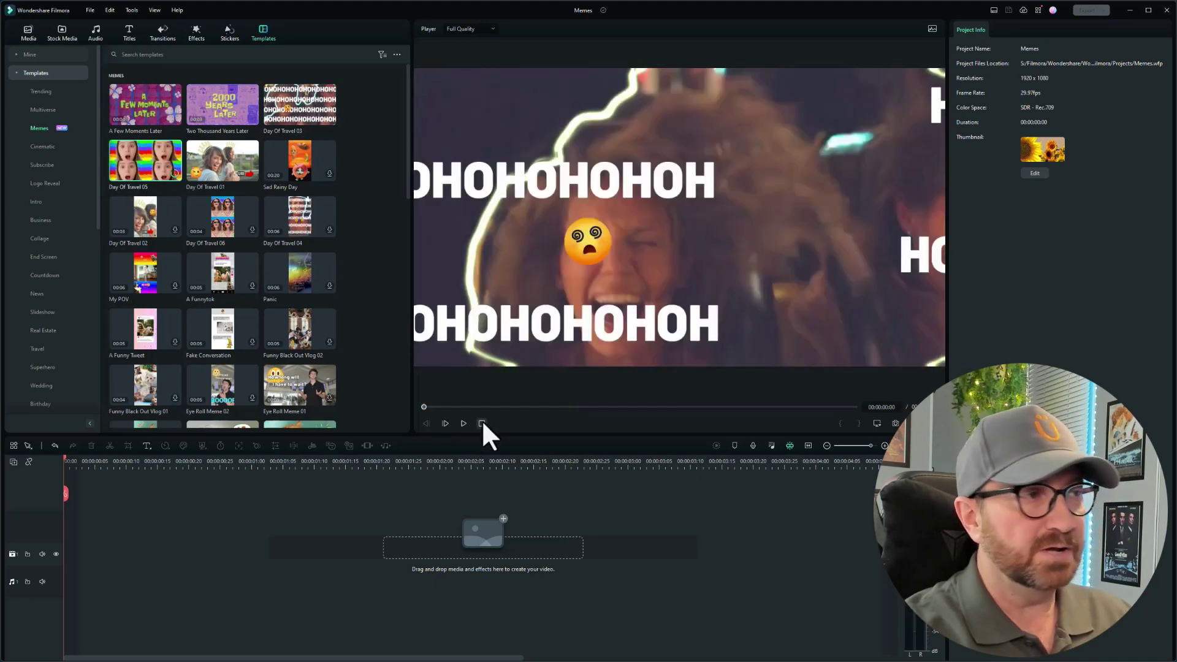
{"action": "left_click", "coordinate": [152, 170]}
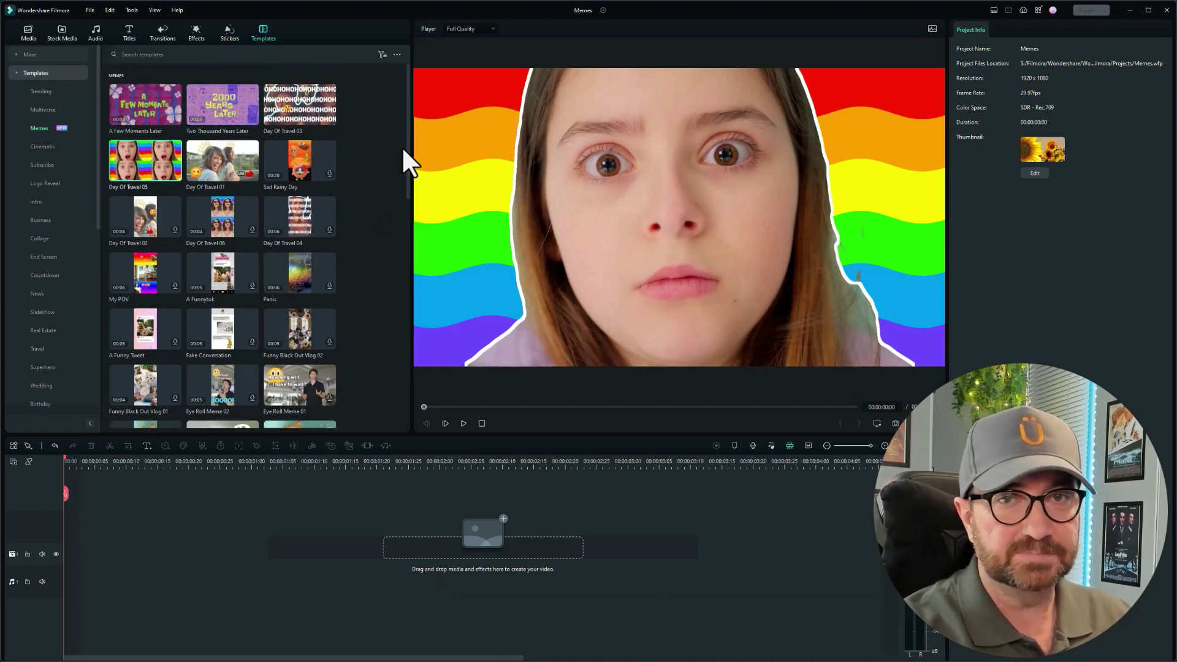
- Drag the Fun Memes Title 08 meme title onto the empty timeline
{"action": "left_click", "coordinate": [127, 29]}
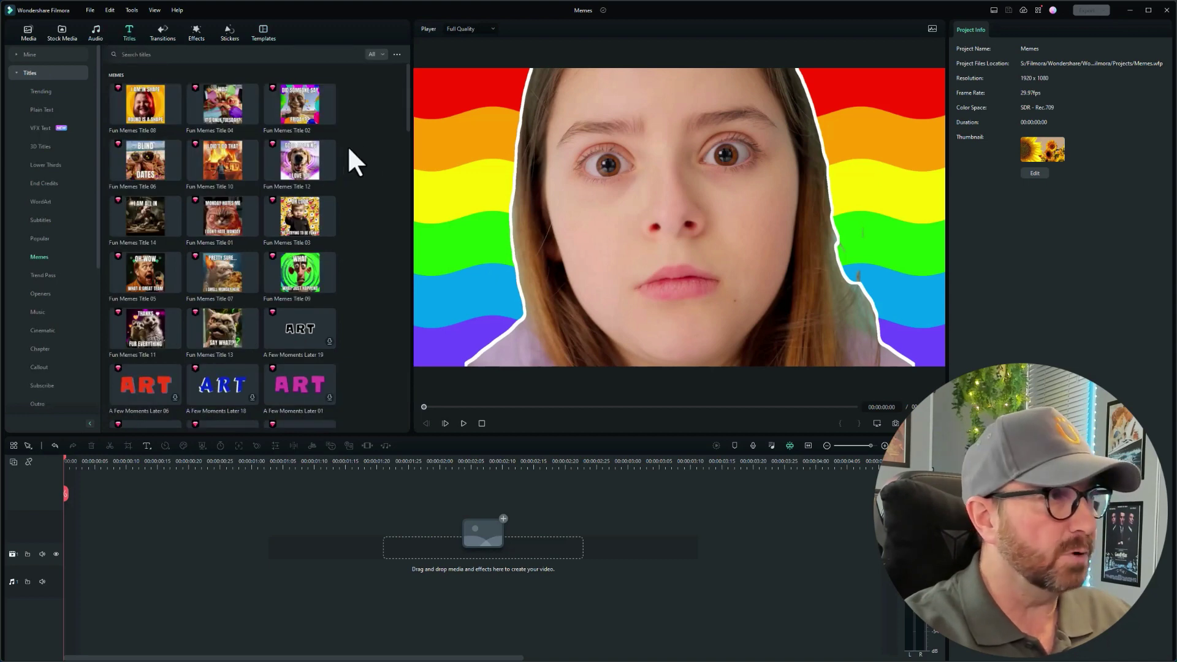
{"action": "scroll", "coordinate": [160, 153], "scroll_direction": "down", "scroll_amount": 1}
{"action": "scroll", "coordinate": [206, 174], "scroll_direction": "up", "scroll_amount": 1}
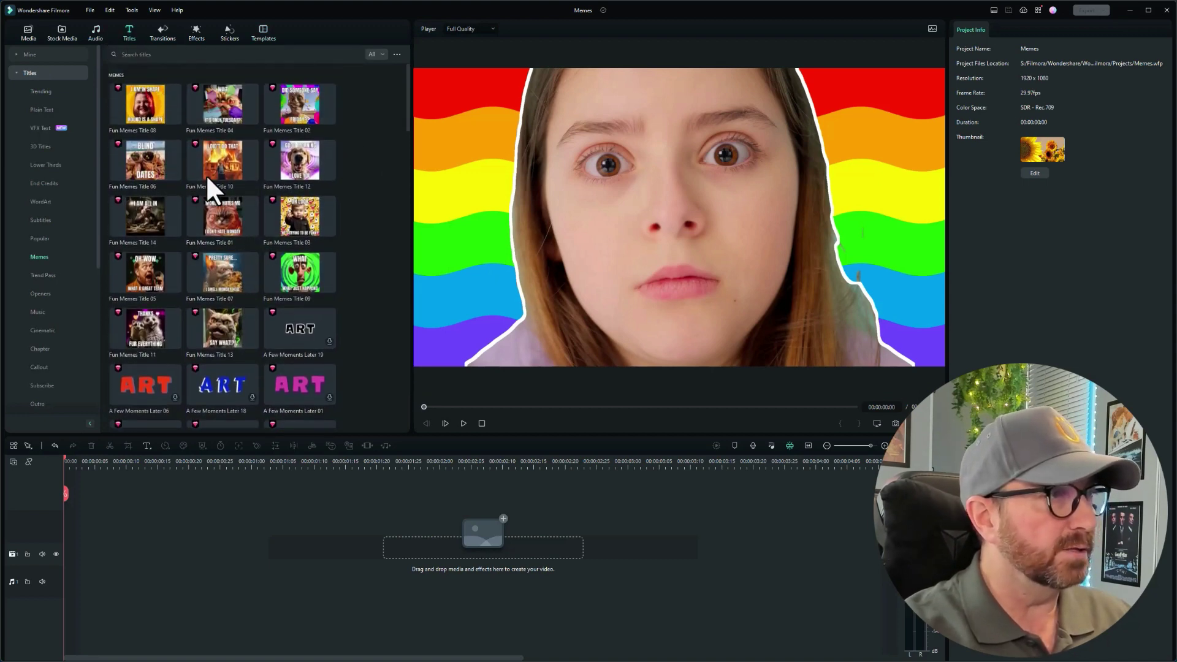
{"action": "left_click", "coordinate": [146, 103]}
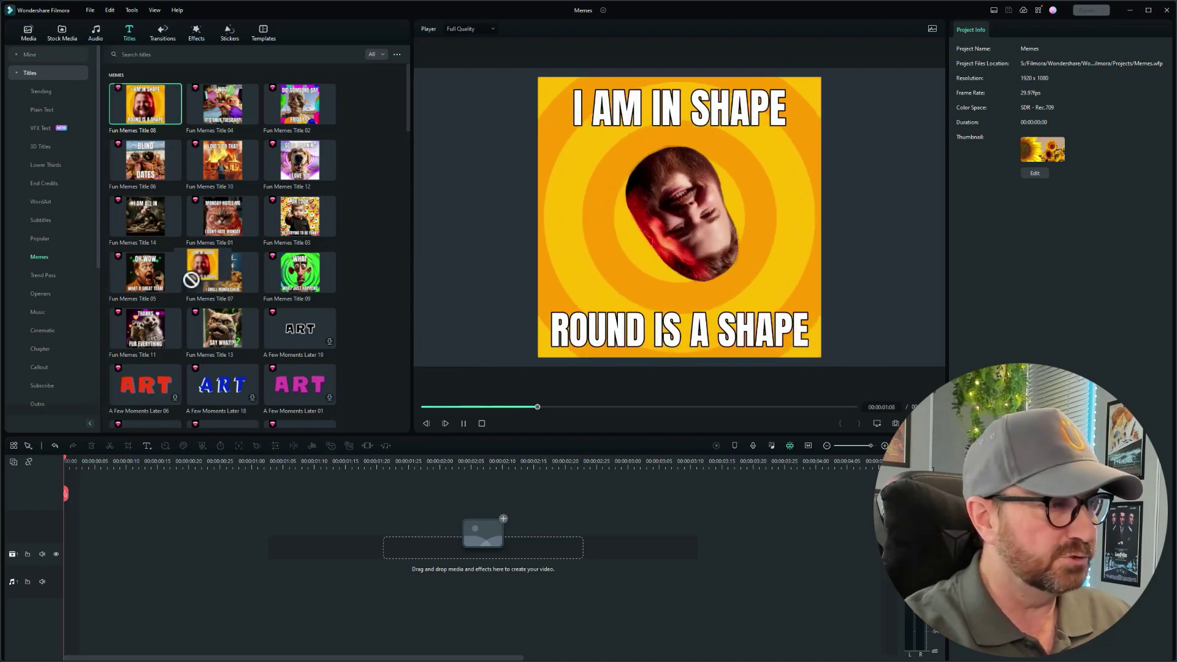
{"action": "left_click_drag", "start_coordinate": [145, 103], "coordinate": [70, 594]}
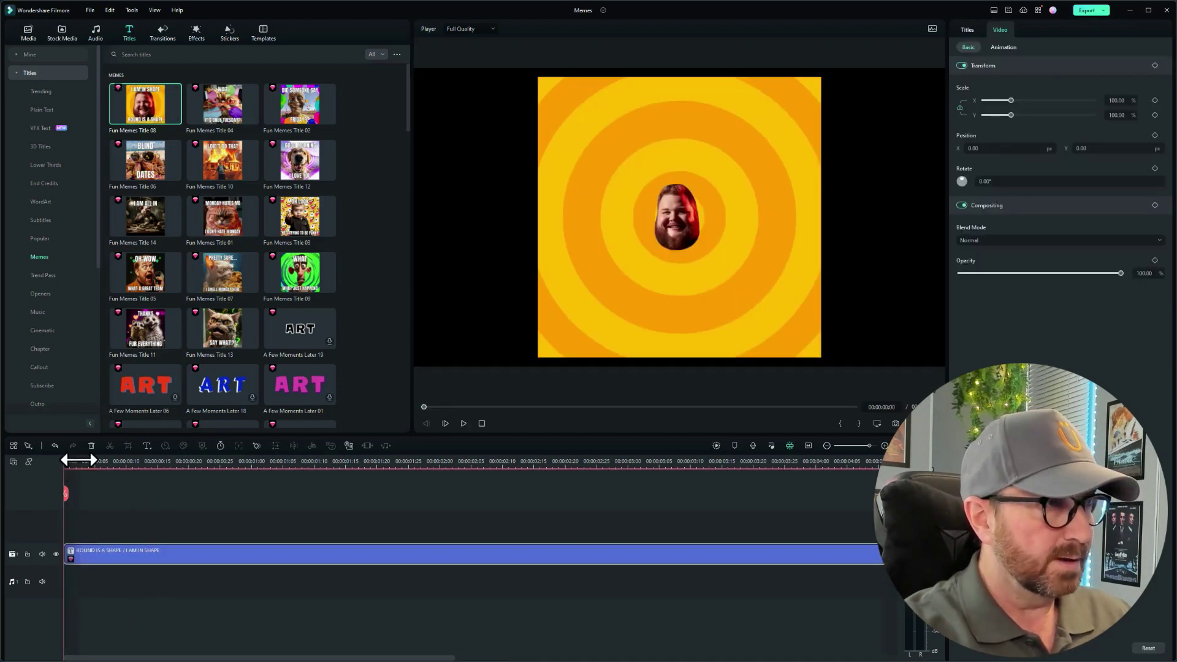
- Play the title, then park the playhead at 00:00:02:05 where the captions show
{"action": "left_click", "coordinate": [463, 423]}
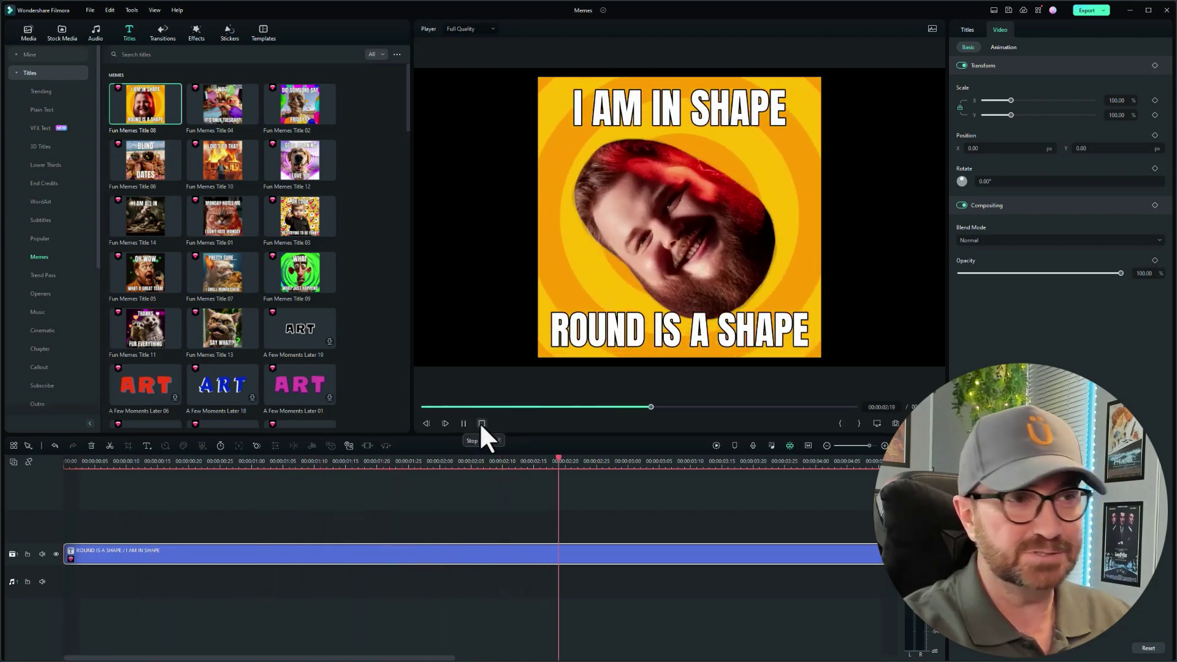
{"action": "left_click", "coordinate": [482, 423]}
{"action": "left_click", "coordinate": [458, 464]}
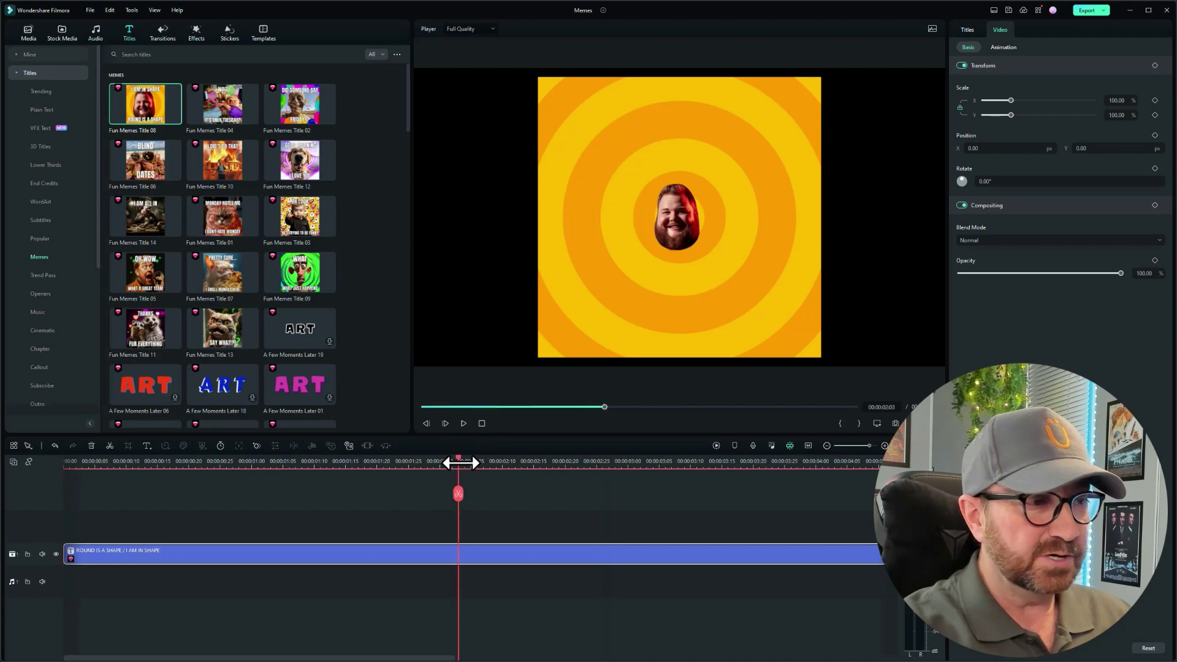
{"action": "left_click_drag", "start_coordinate": [459, 461], "coordinate": [471, 461]}
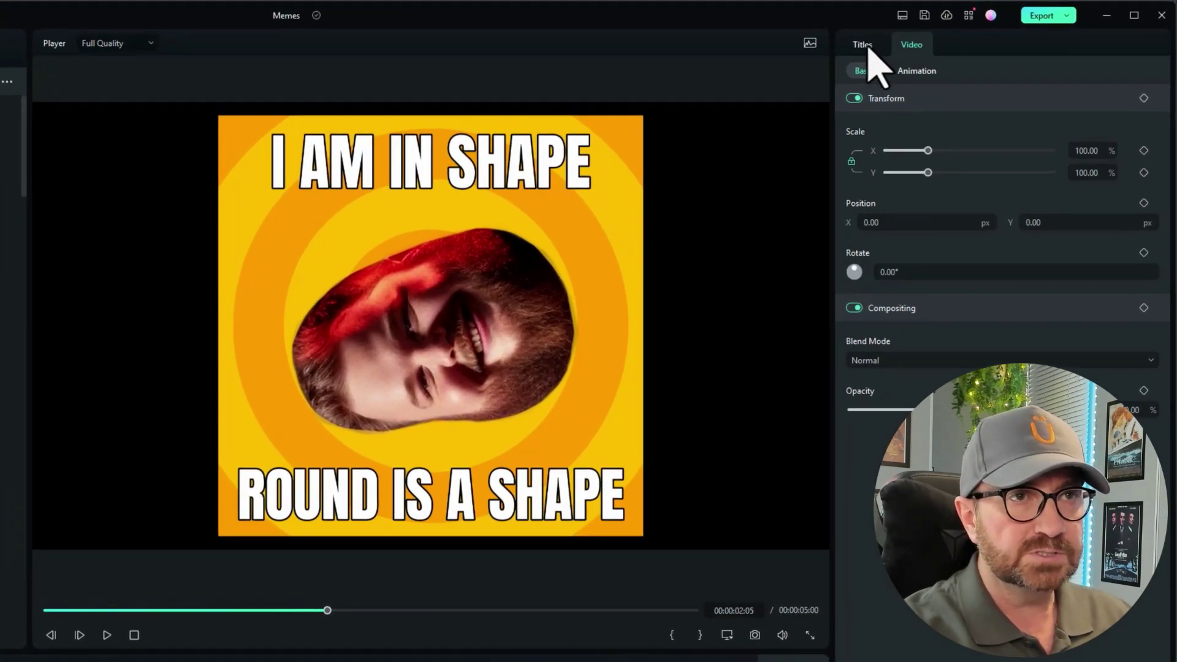
- Change the bottom caption from ROUND IS A SHAPE to OVAL IS A SHAPE
{"action": "left_click", "coordinate": [863, 46]}
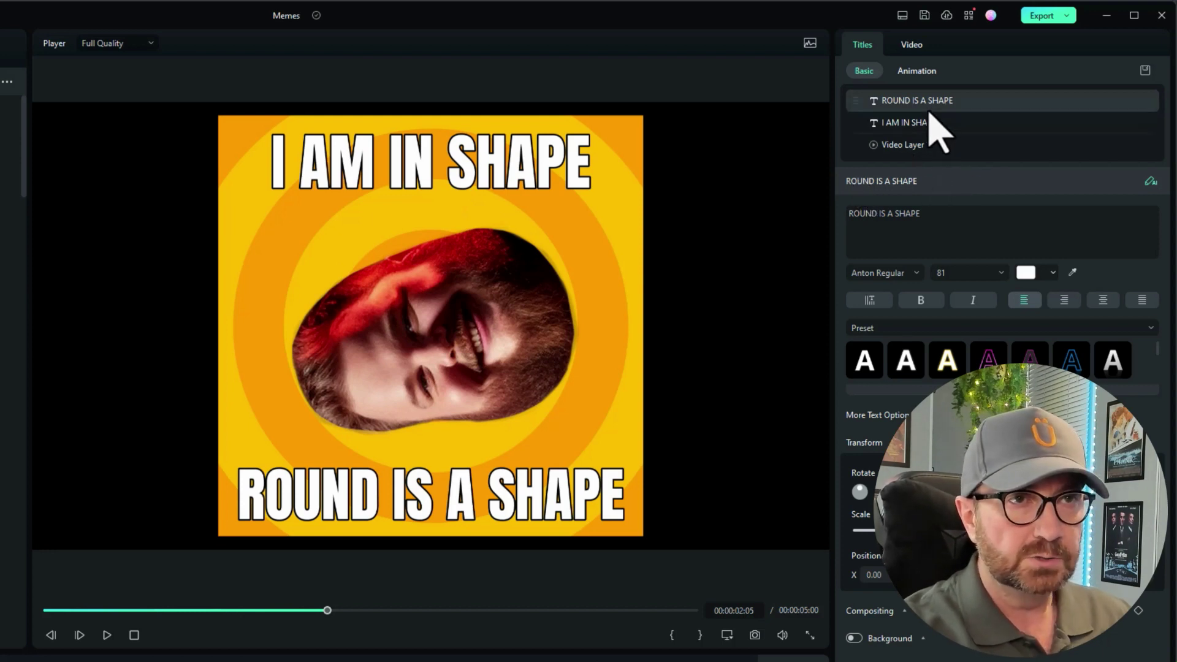
{"action": "left_click", "coordinate": [878, 215]}
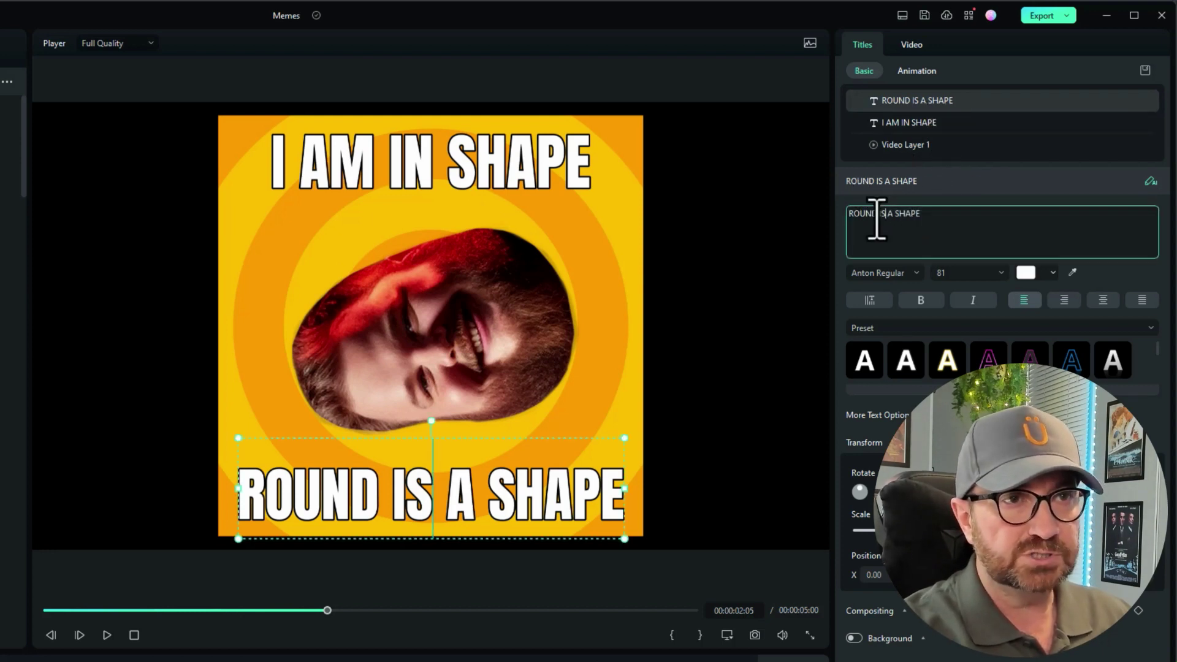
{"action": "left_click_drag", "start_coordinate": [877, 216], "coordinate": [824, 216]}
{"action": "type", "text": "Oval"}
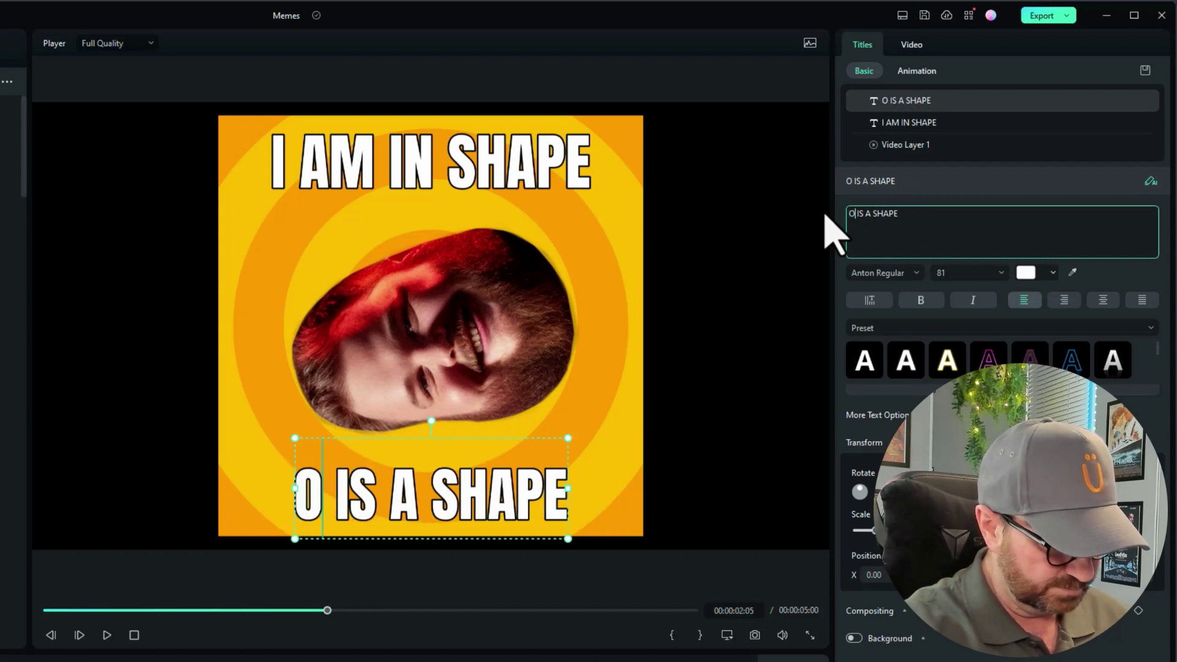
{"action": "key", "text": "BackSpace"}
{"action": "key", "text": "BackSpace"}
{"action": "key", "text": "BackSpace"}
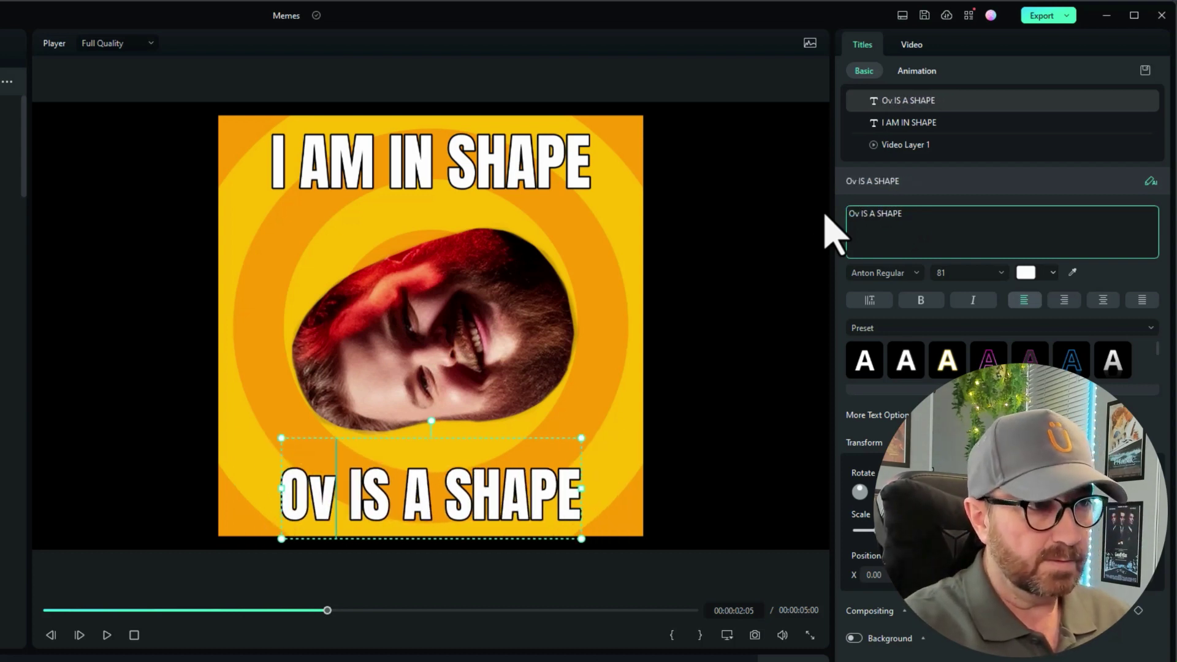
{"action": "type", "text": "VAL"}
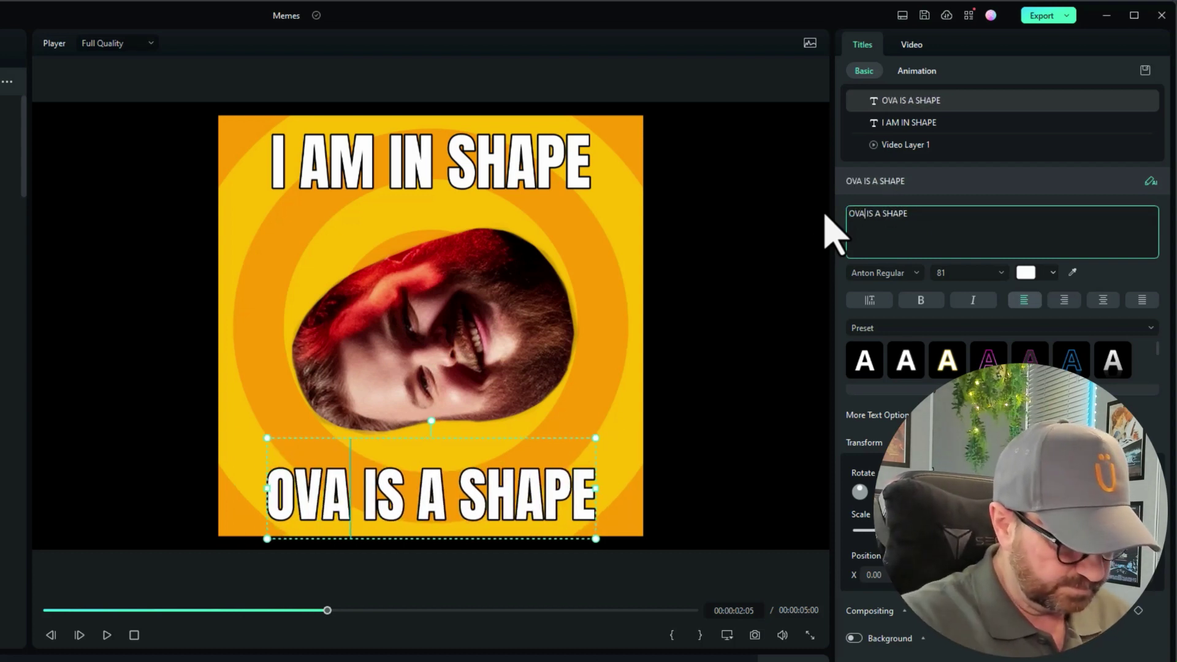
- Replace I AM IN SHAPE with a short self-introduction and play back the meme
{"action": "left_click", "coordinate": [935, 123]}
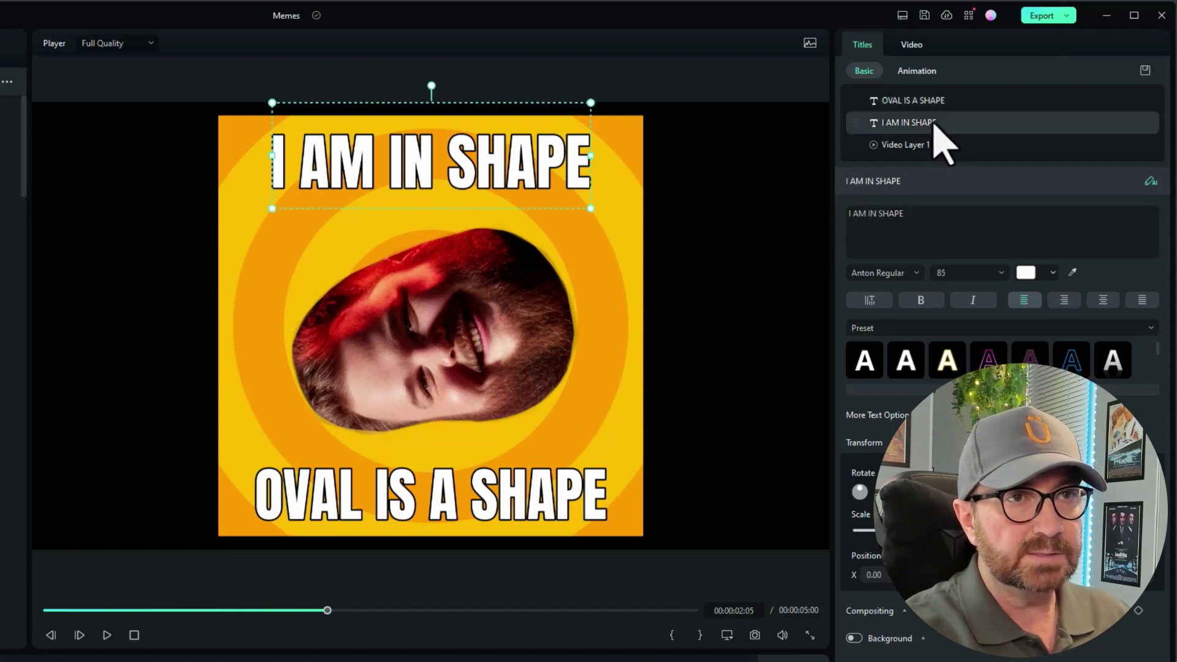
{"action": "left_click", "coordinate": [926, 214]}
{"action": "left_click_drag", "start_coordinate": [926, 215], "coordinate": [832, 220]}
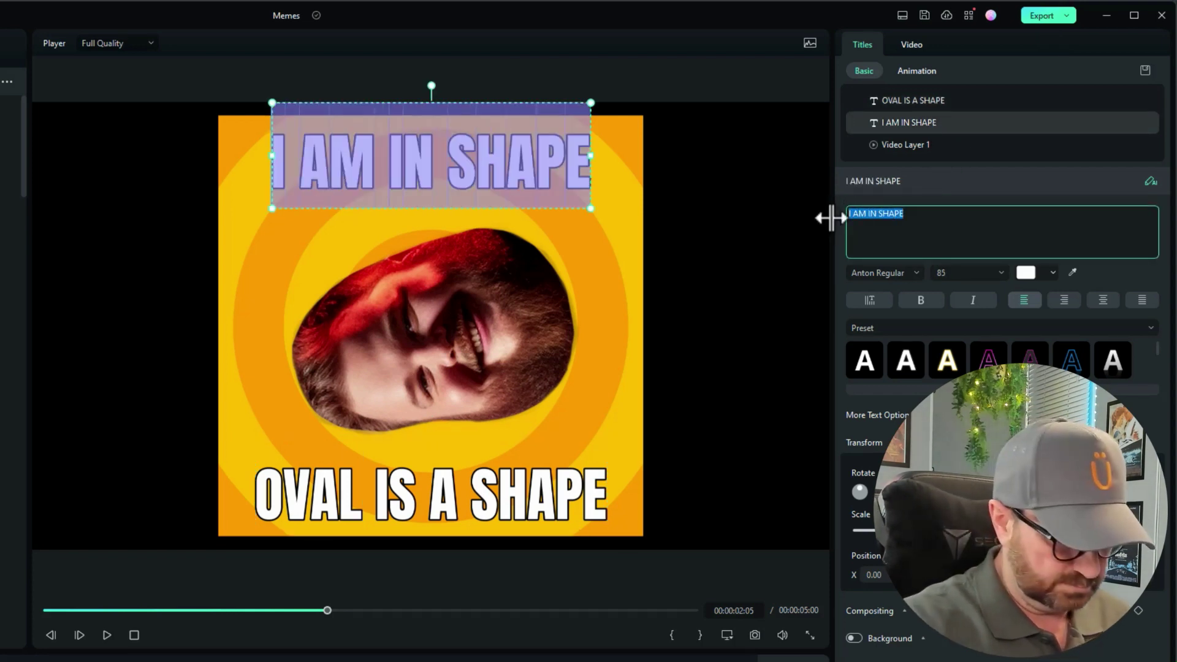
{"action": "type", "text": "I am John"}
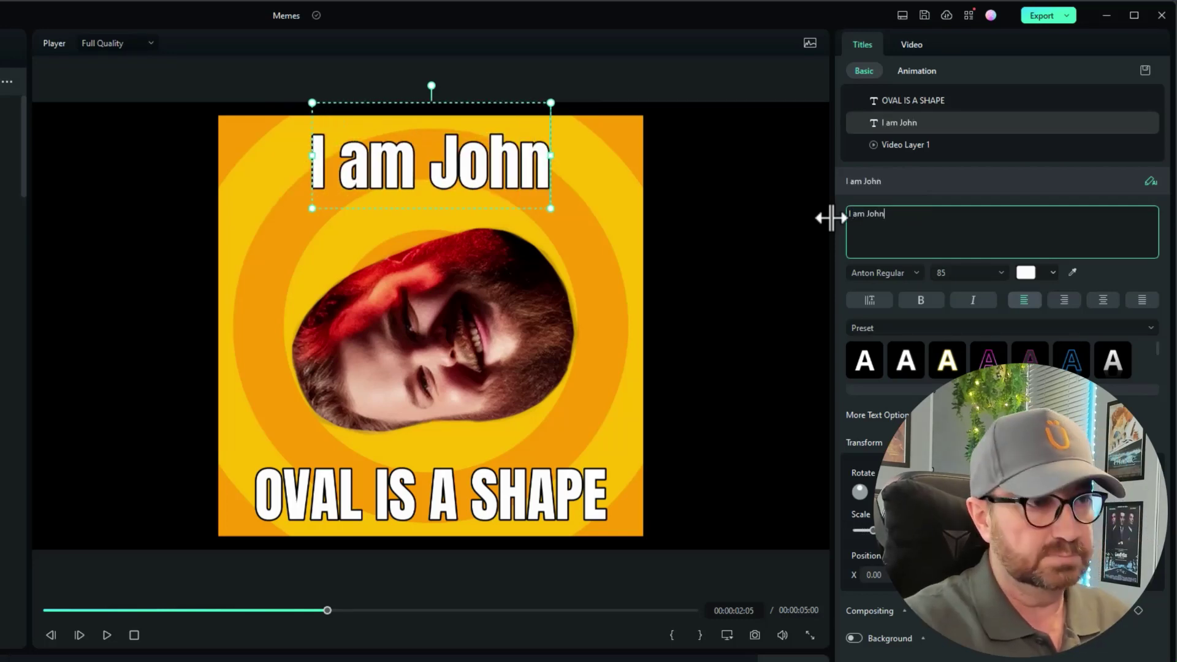
{"action": "left_click", "coordinate": [134, 636]}
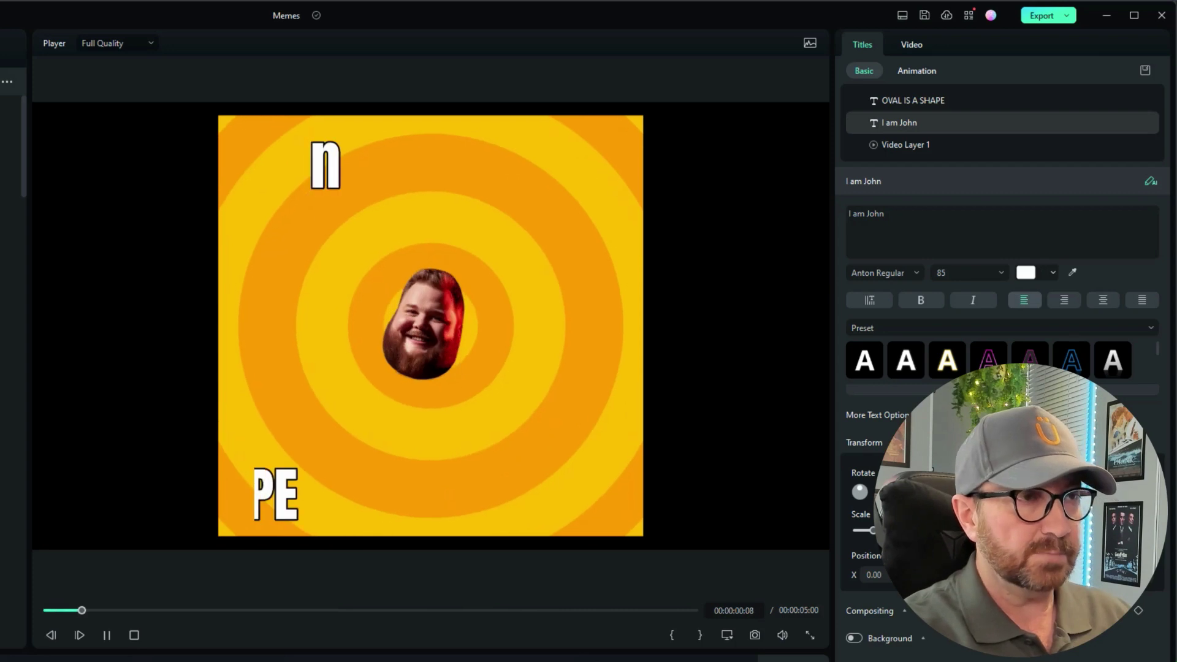
{"action": "left_click", "coordinate": [134, 635]}
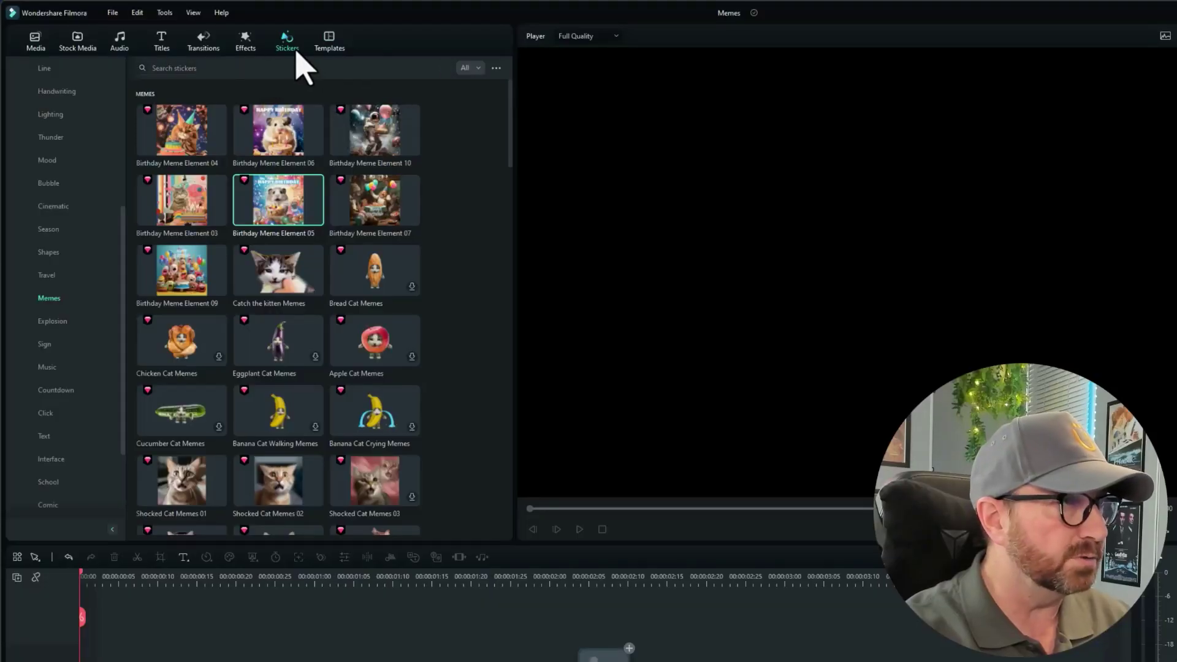
- Preview Shocked Cat Memes 01 and 02, then place Shocked Cat Memes 01 on the video track
{"action": "left_click", "coordinate": [330, 43]}
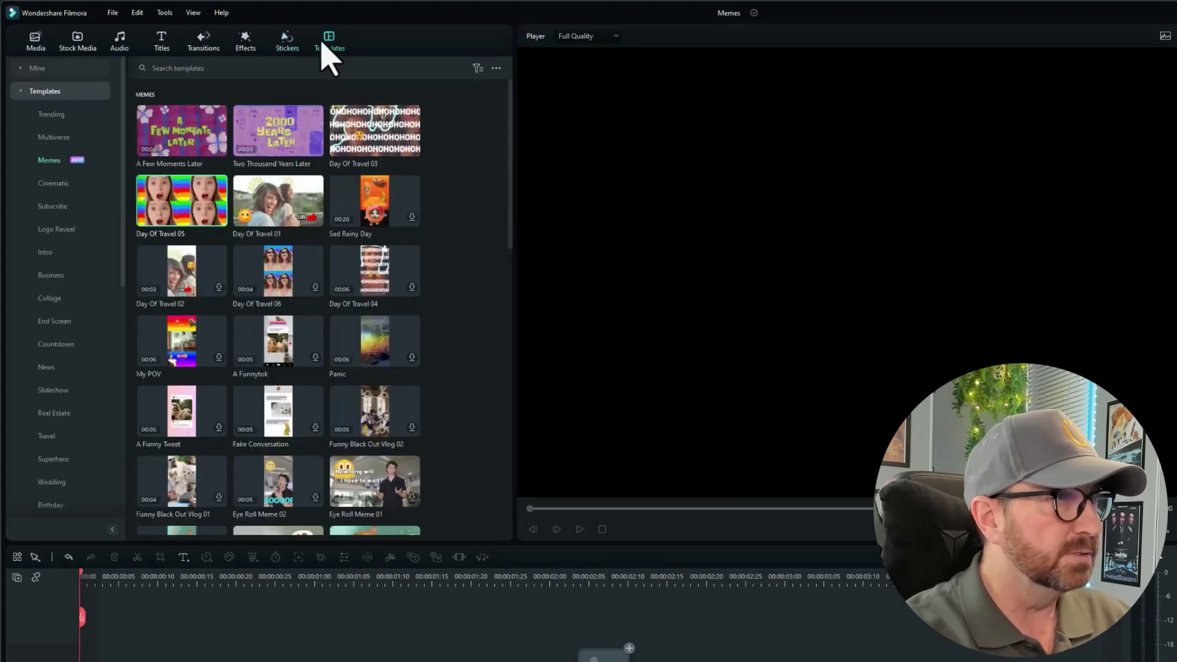
{"action": "left_click", "coordinate": [287, 43]}
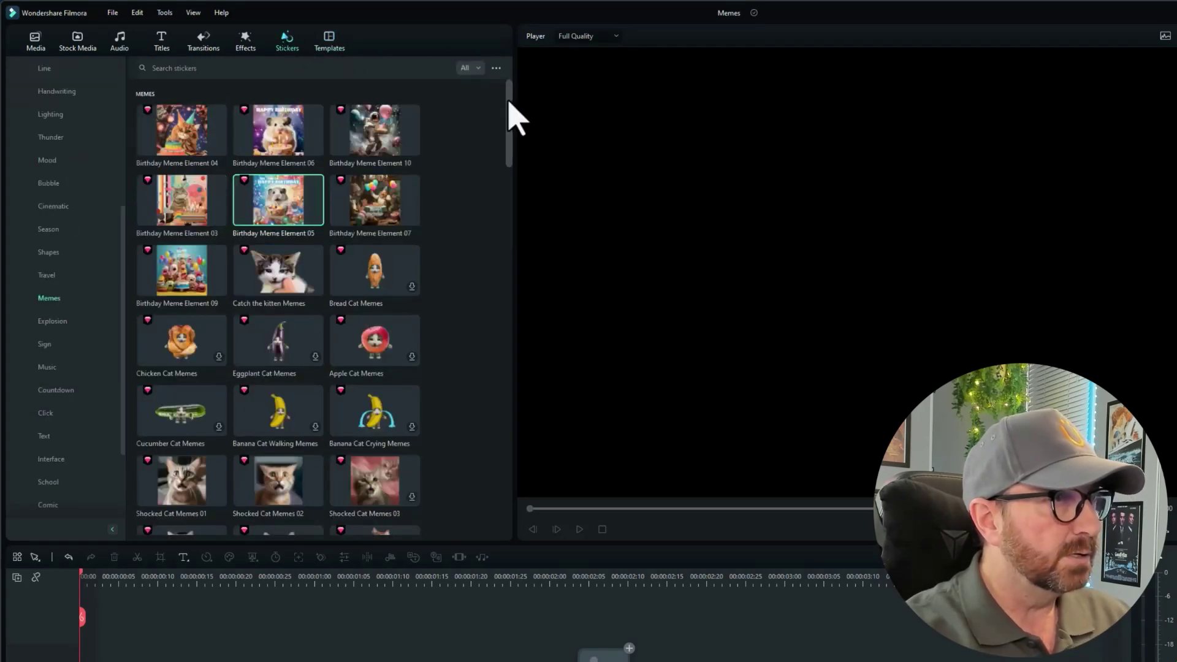
{"action": "left_click_drag", "start_coordinate": [510, 103], "coordinate": [511, 140]}
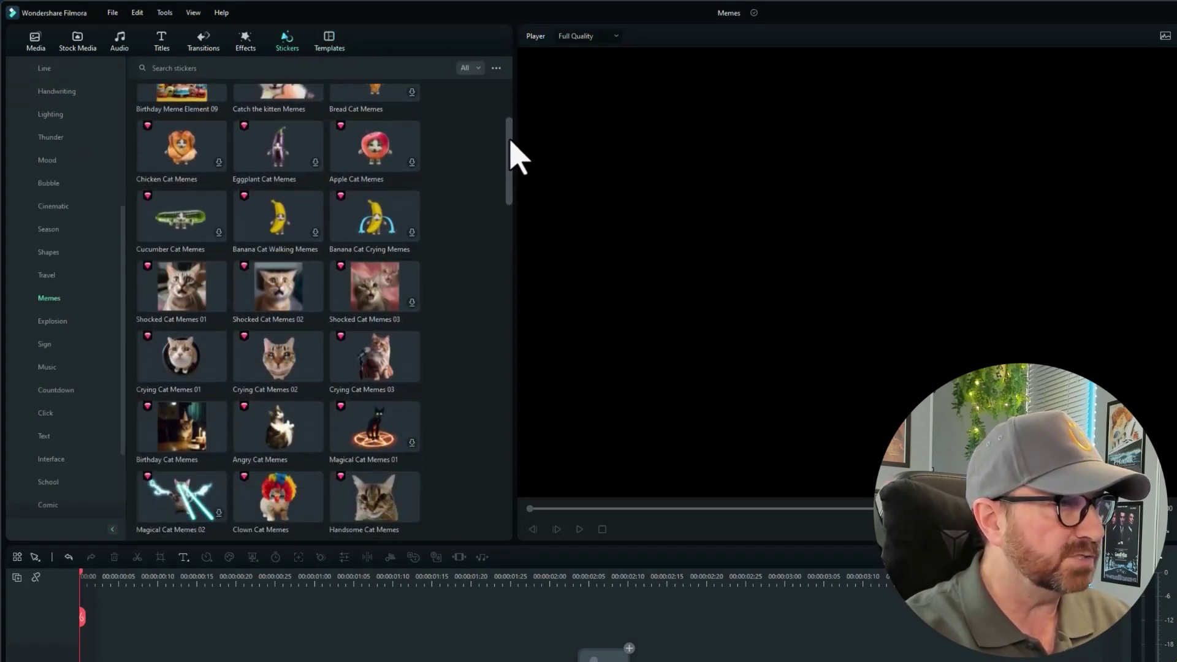
{"action": "left_click", "coordinate": [170, 296]}
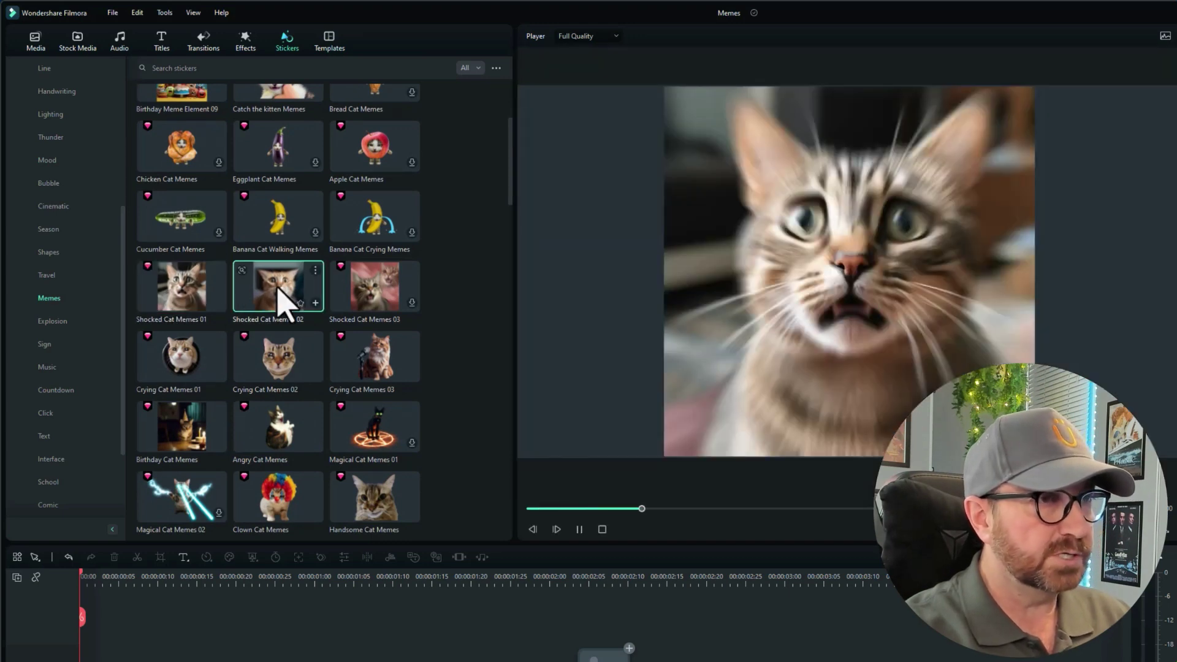
{"action": "left_click", "coordinate": [277, 297]}
{"action": "left_click", "coordinate": [193, 297]}
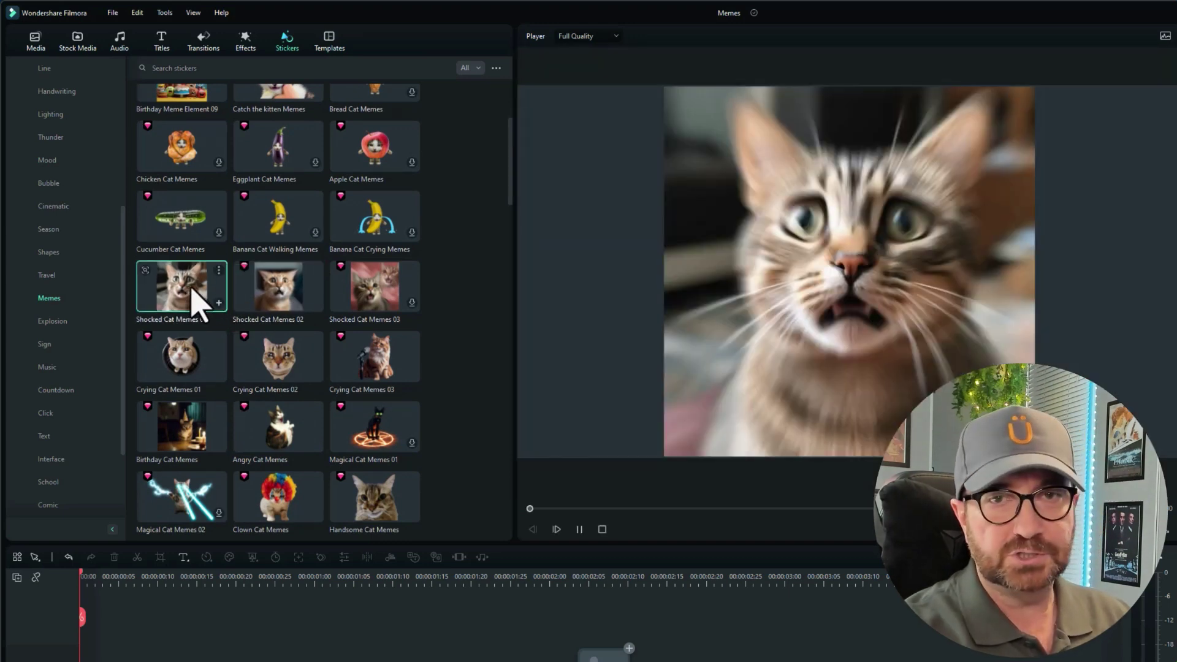
{"action": "left_click_drag", "start_coordinate": [203, 303], "coordinate": [91, 661]}
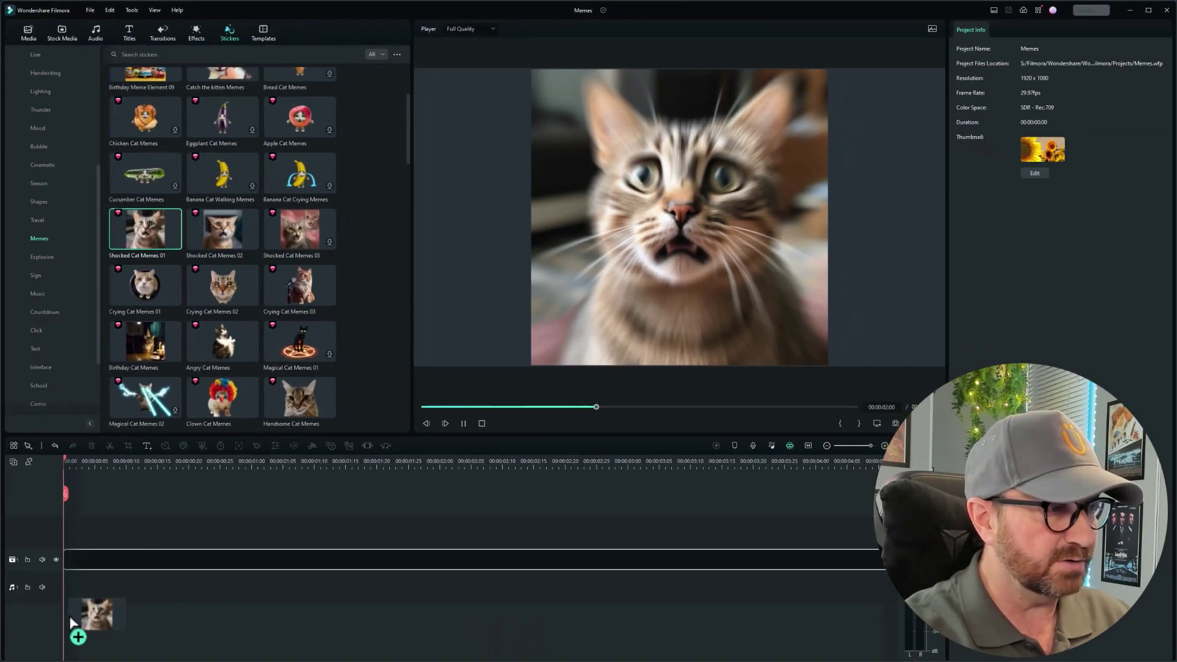
{"action": "left_click_drag", "start_coordinate": [71, 623], "coordinate": [72, 555]}
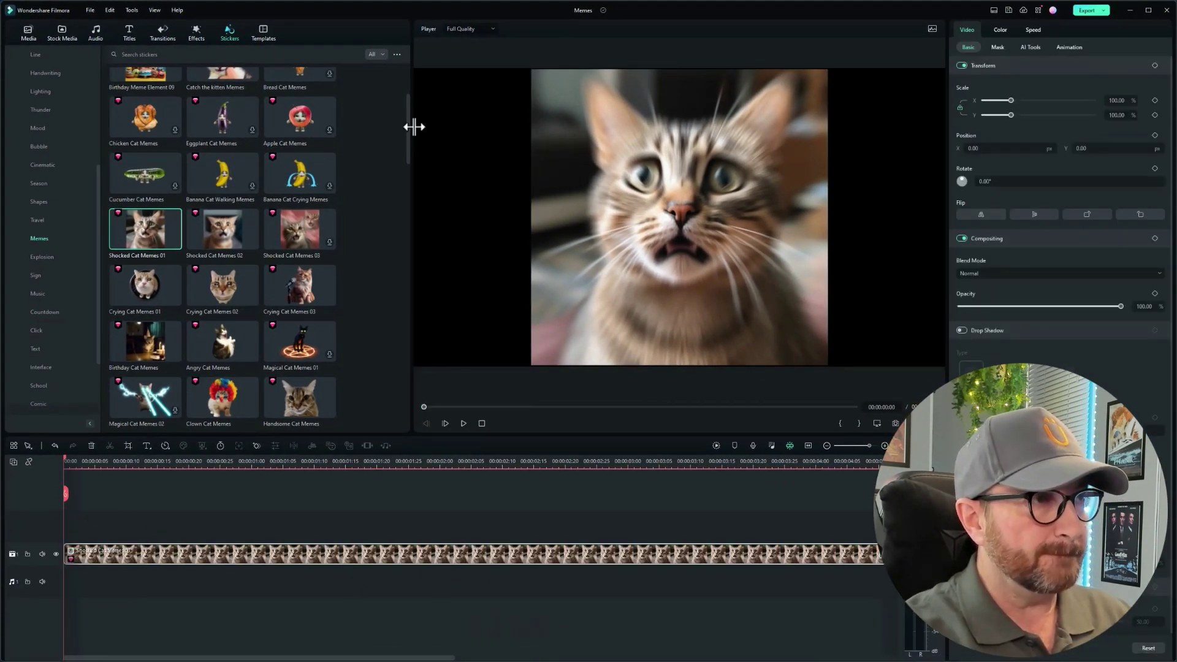
- Put the So... I am speechless title on a track above the cat and set the playhead to 00:00:00:18
{"action": "scroll", "coordinate": [407, 131], "scroll_direction": "up", "scroll_amount": 3}
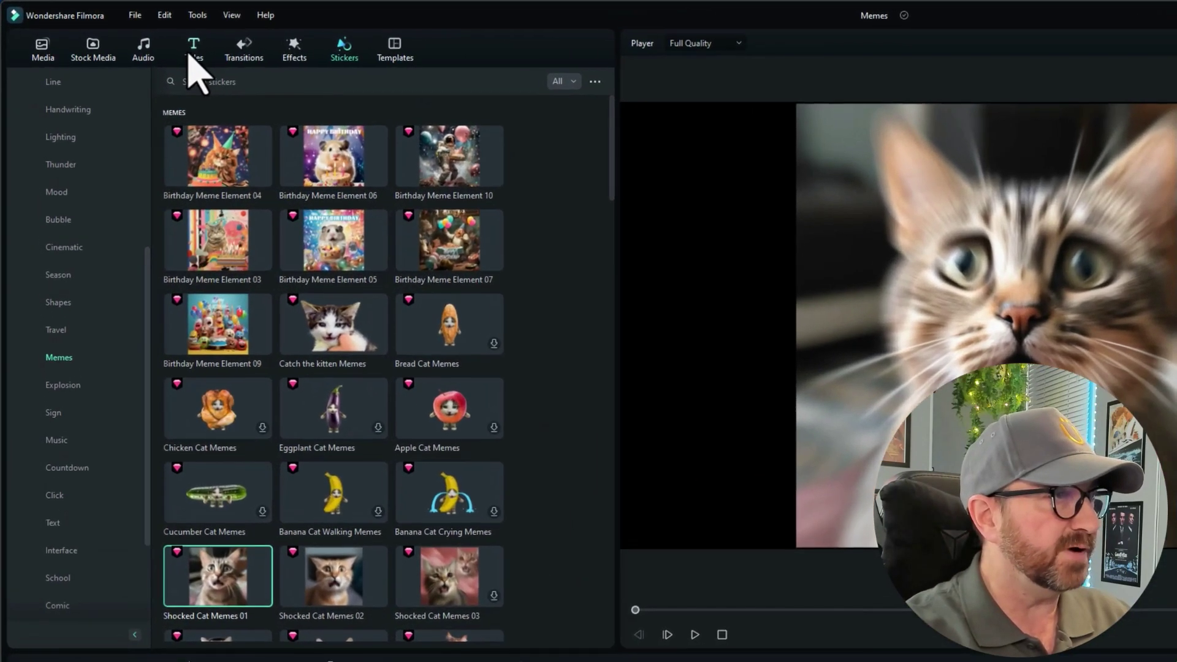
{"action": "left_click", "coordinate": [195, 54]}
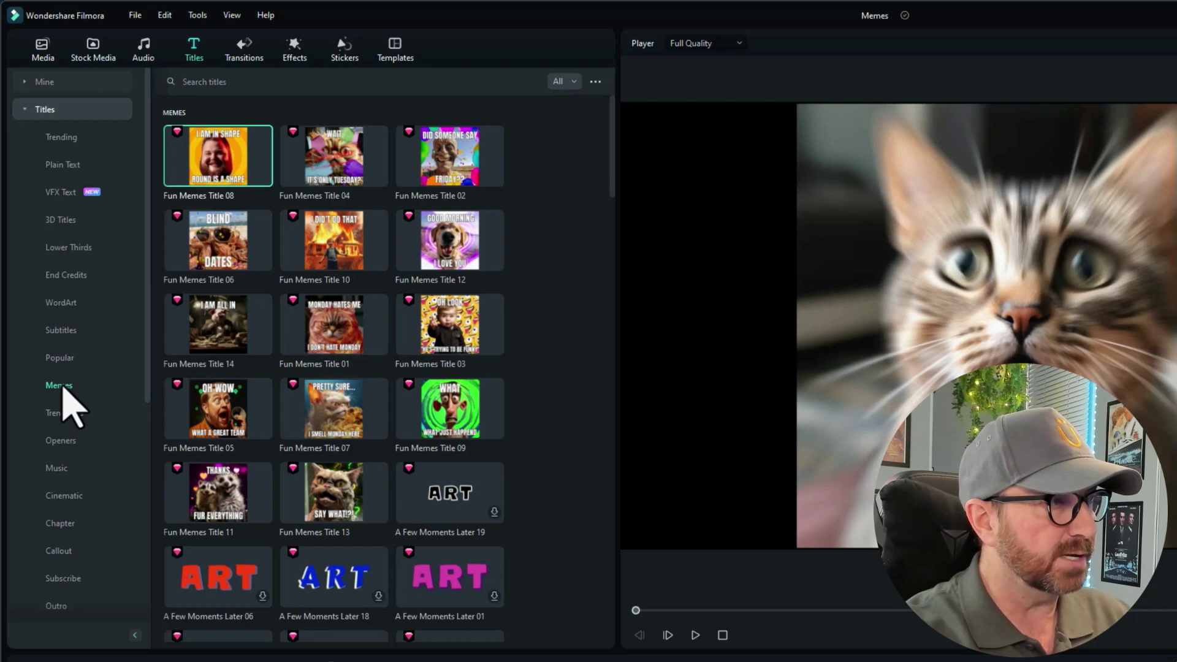
{"action": "left_click_drag", "start_coordinate": [611, 169], "coordinate": [610, 319]}
{"action": "scroll", "coordinate": [611, 320], "scroll_direction": "down", "scroll_amount": 5}
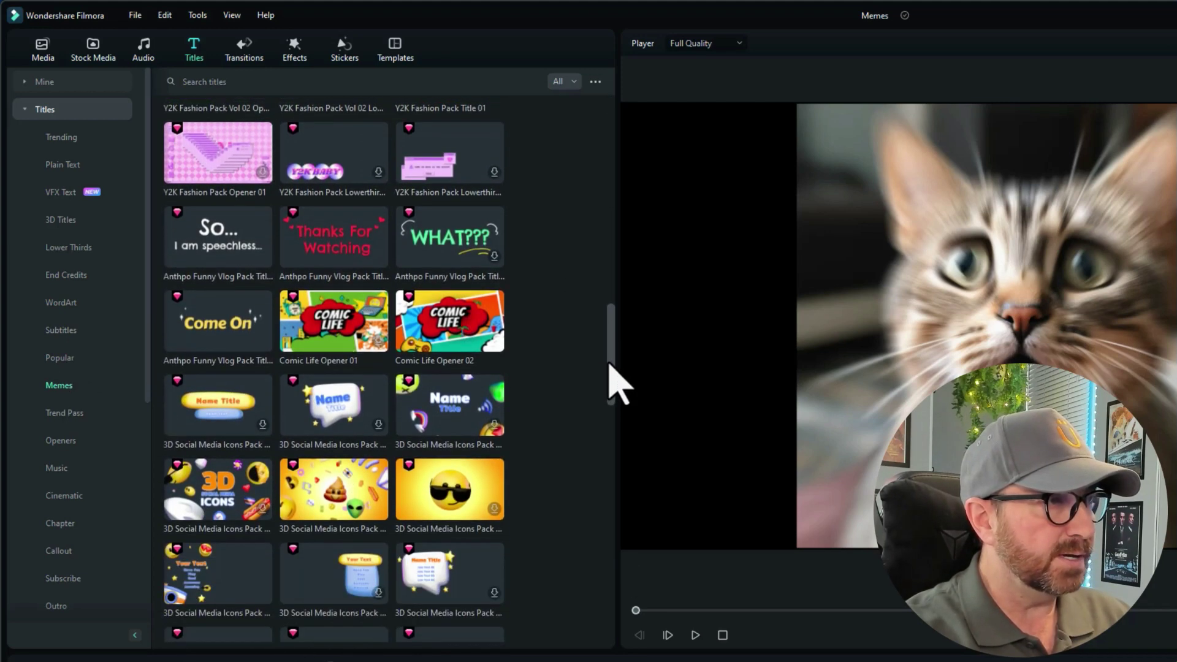
{"action": "left_click", "coordinate": [214, 255]}
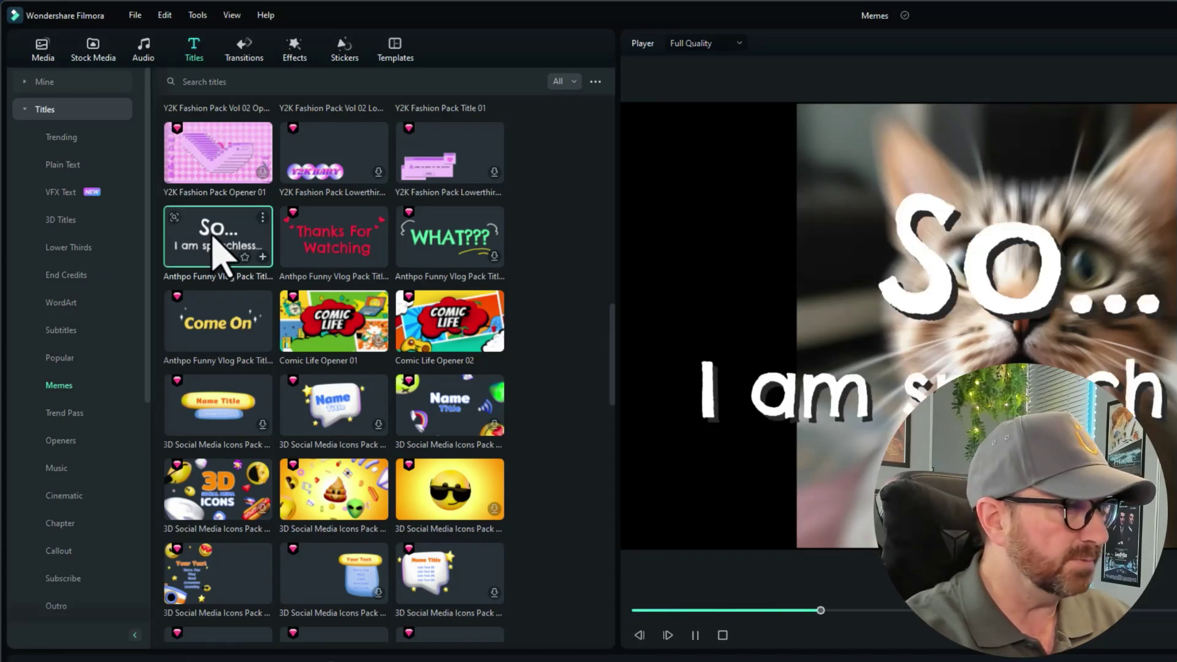
{"action": "left_click_drag", "start_coordinate": [215, 255], "coordinate": [110, 661]}
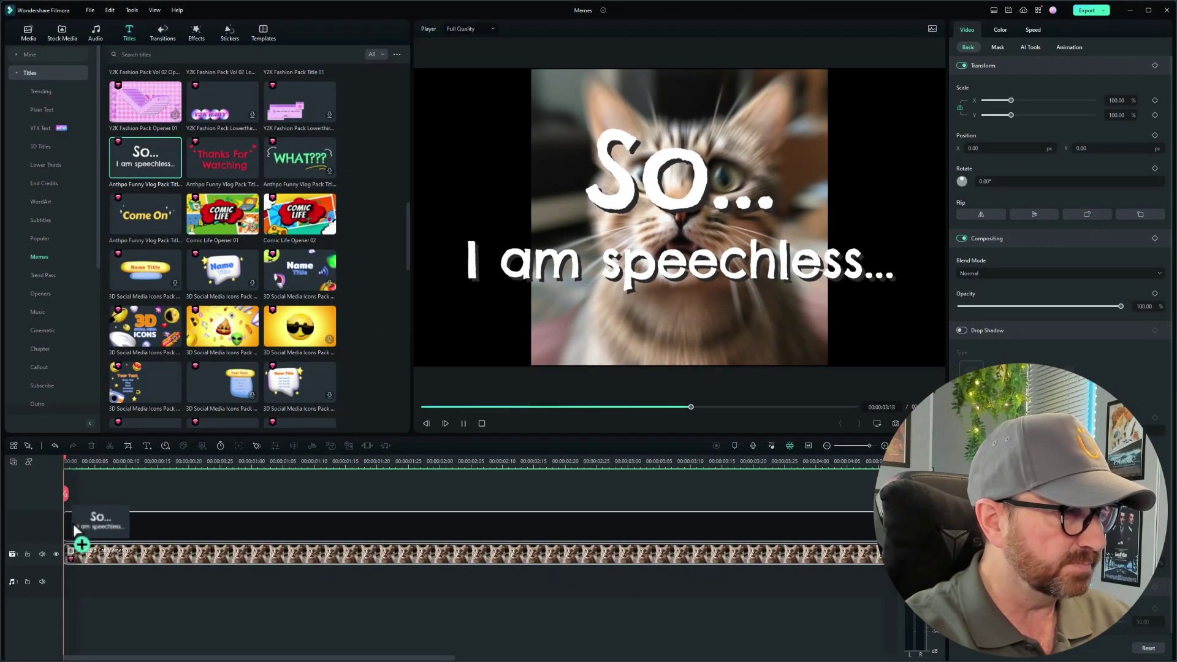
{"action": "left_click_drag", "start_coordinate": [75, 529], "coordinate": [75, 531]}
{"action": "left_click_drag", "start_coordinate": [119, 464], "coordinate": [504, 494]}
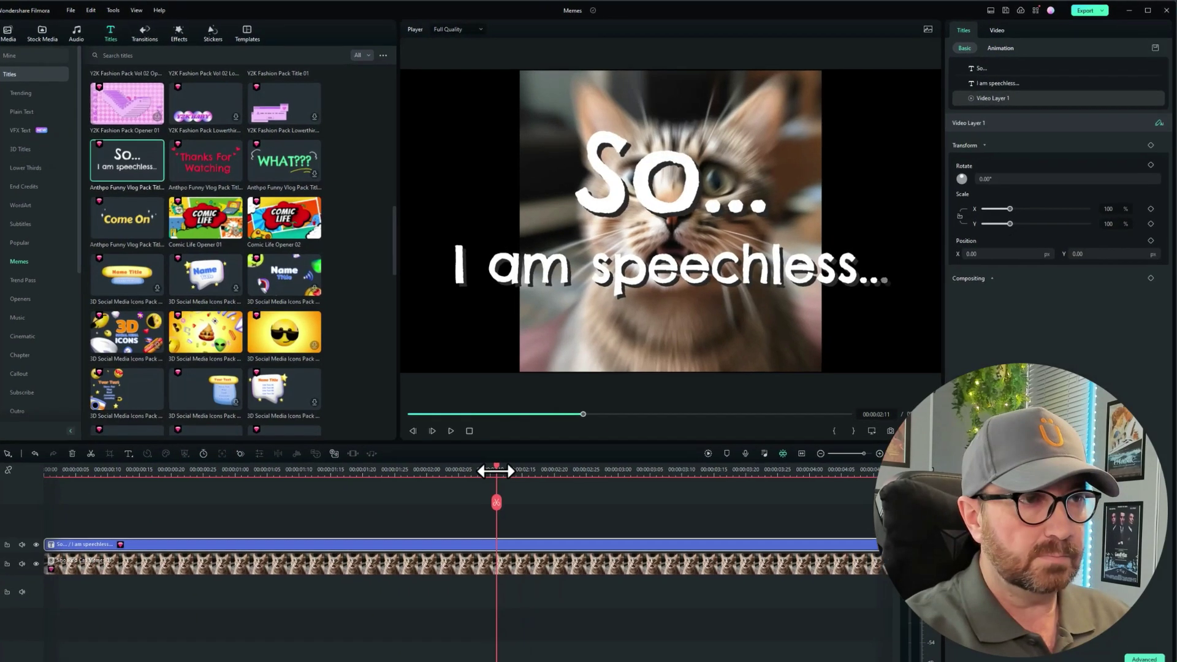
- Retype the title's So... line as 'They were there'
{"action": "left_click", "coordinate": [996, 96]}
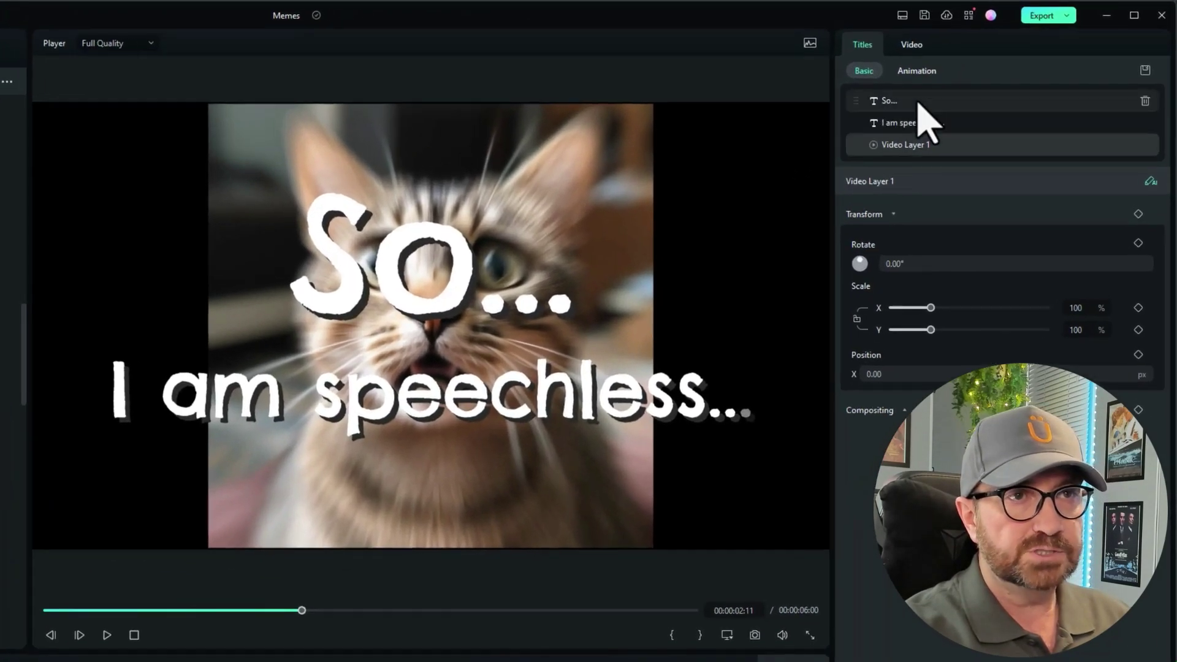
{"action": "left_click", "coordinate": [900, 103]}
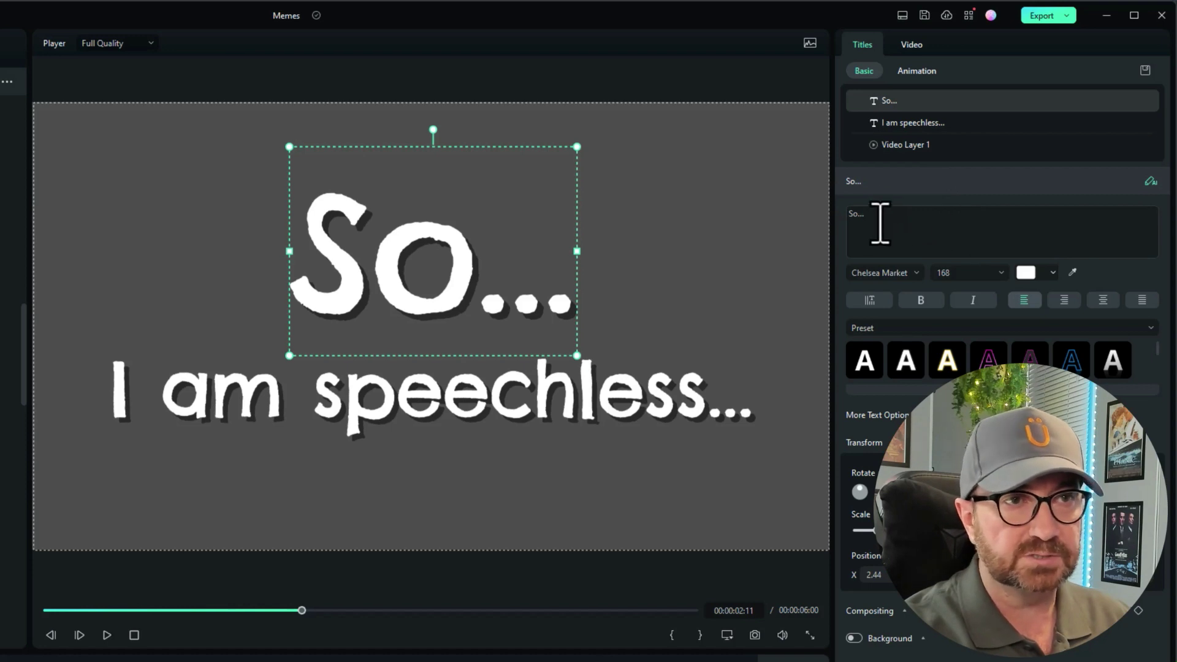
{"action": "left_click_drag", "start_coordinate": [881, 224], "coordinate": [829, 214]}
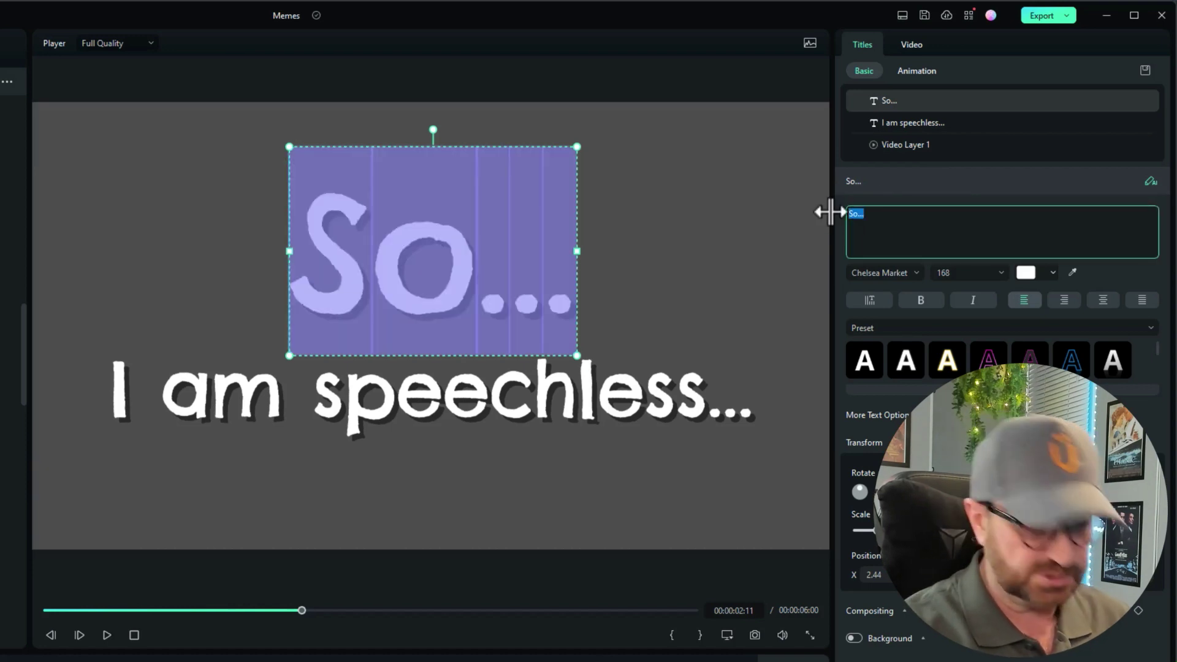
{"action": "type", "text": "They were"}
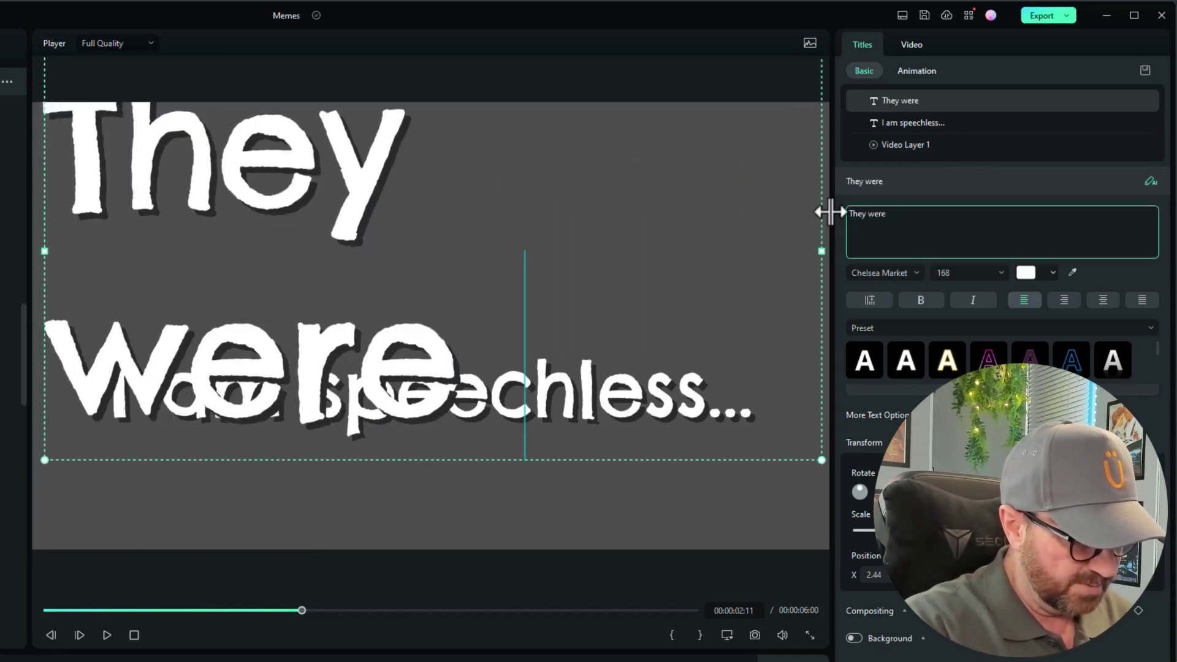
{"action": "type", "text": " there"}
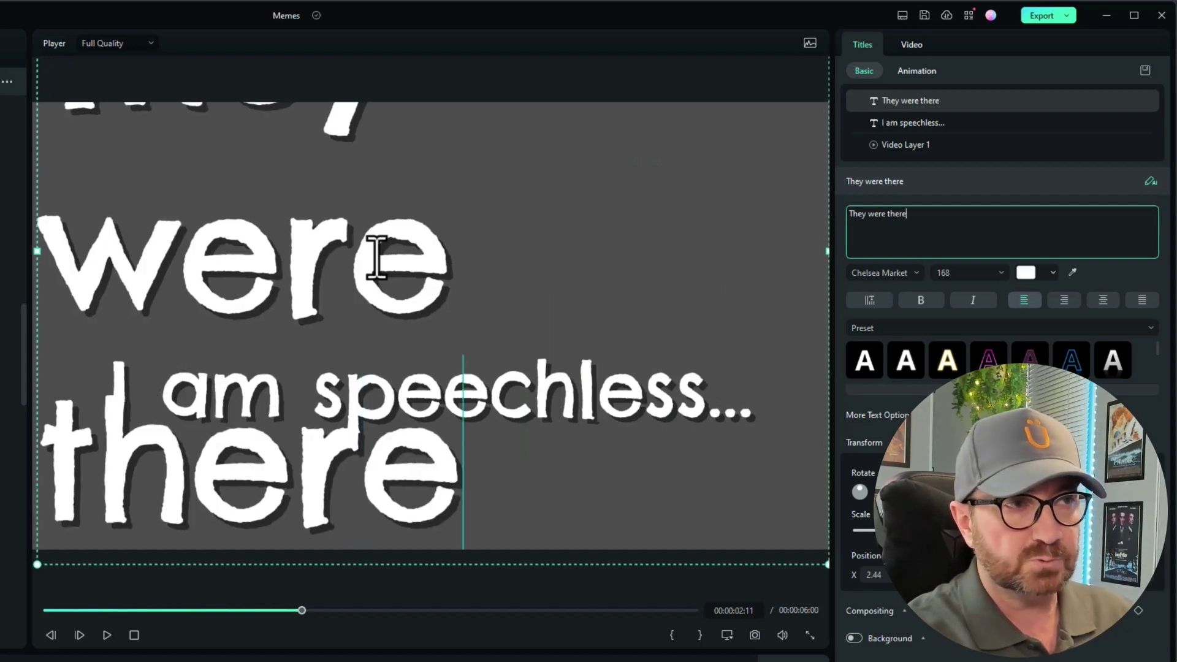
- Try font sizes 100, 62 and 72 on that line, settling on 68
{"action": "left_click", "coordinate": [1023, 299]}
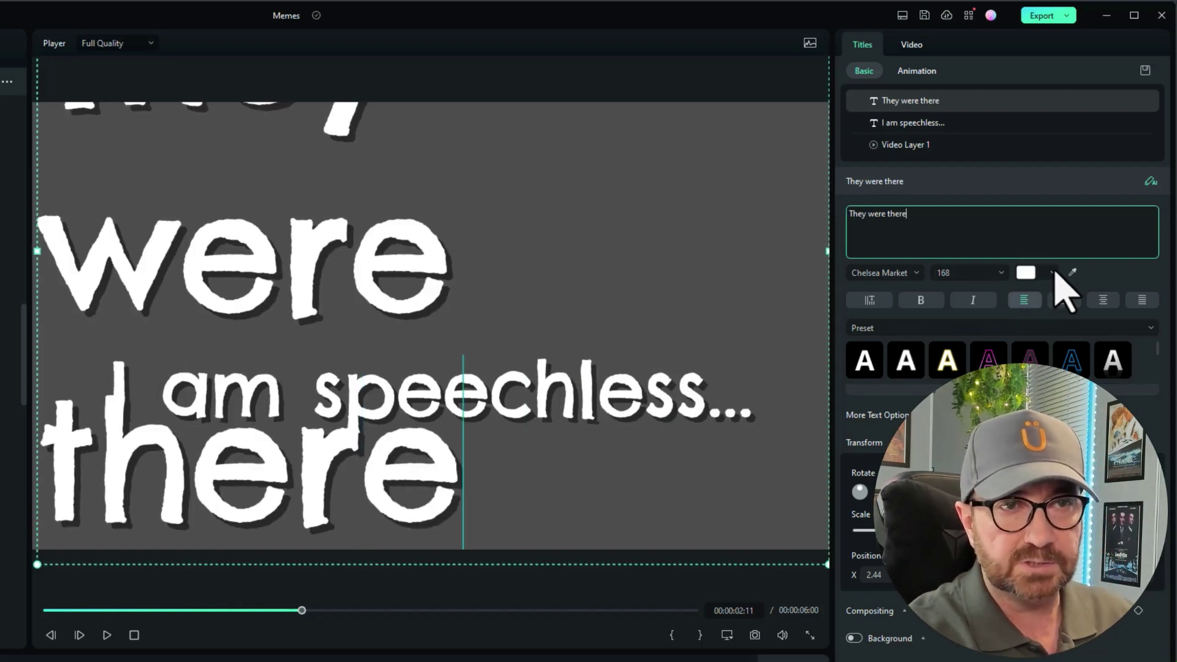
{"action": "left_click", "coordinate": [1054, 273]}
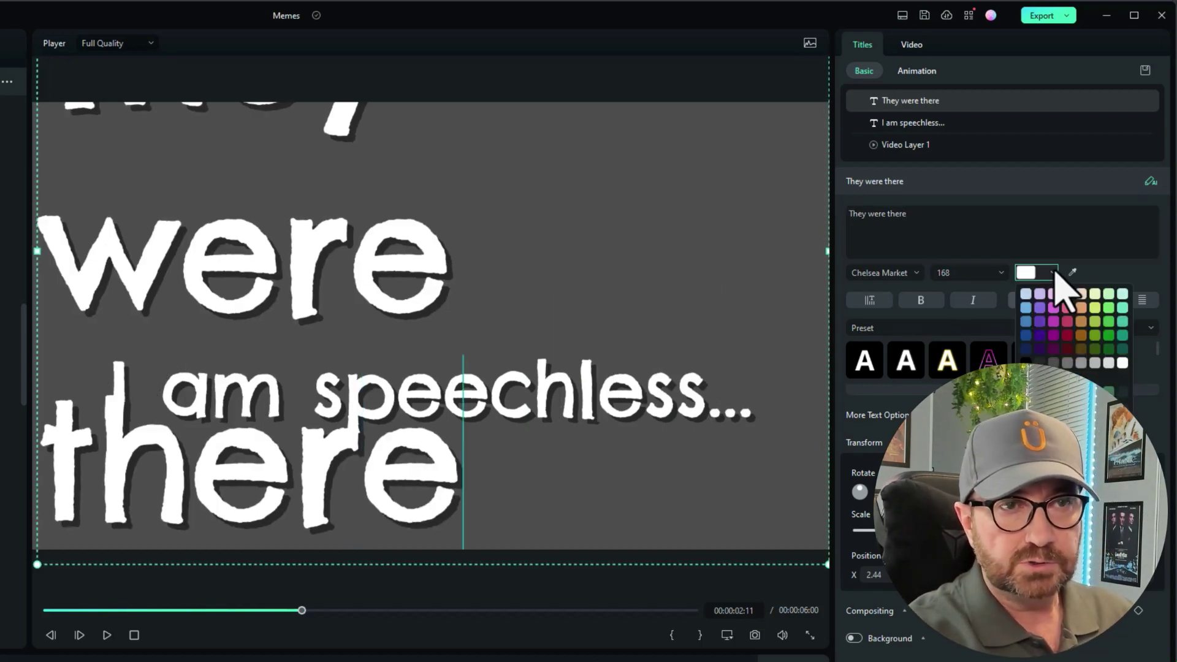
{"action": "left_click", "coordinate": [1001, 274]}
{"action": "left_click", "coordinate": [932, 307]}
{"action": "scroll", "coordinate": [988, 328], "scroll_direction": "up", "scroll_amount": 3}
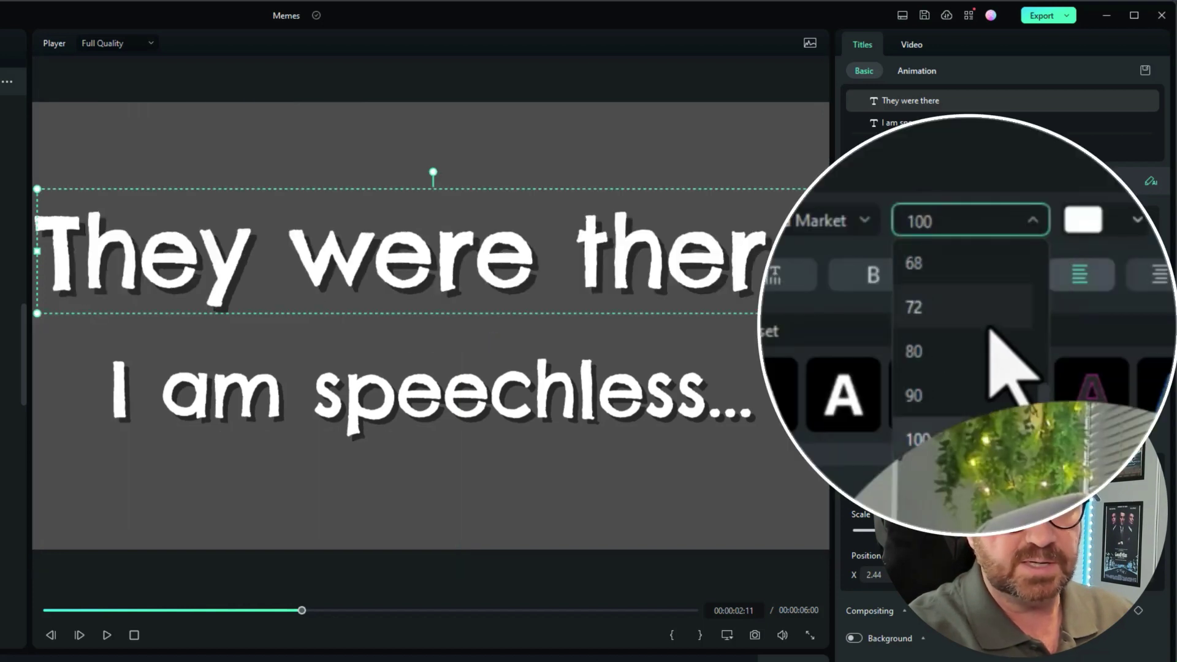
{"action": "left_click", "coordinate": [944, 306]}
{"action": "left_click", "coordinate": [989, 322]}
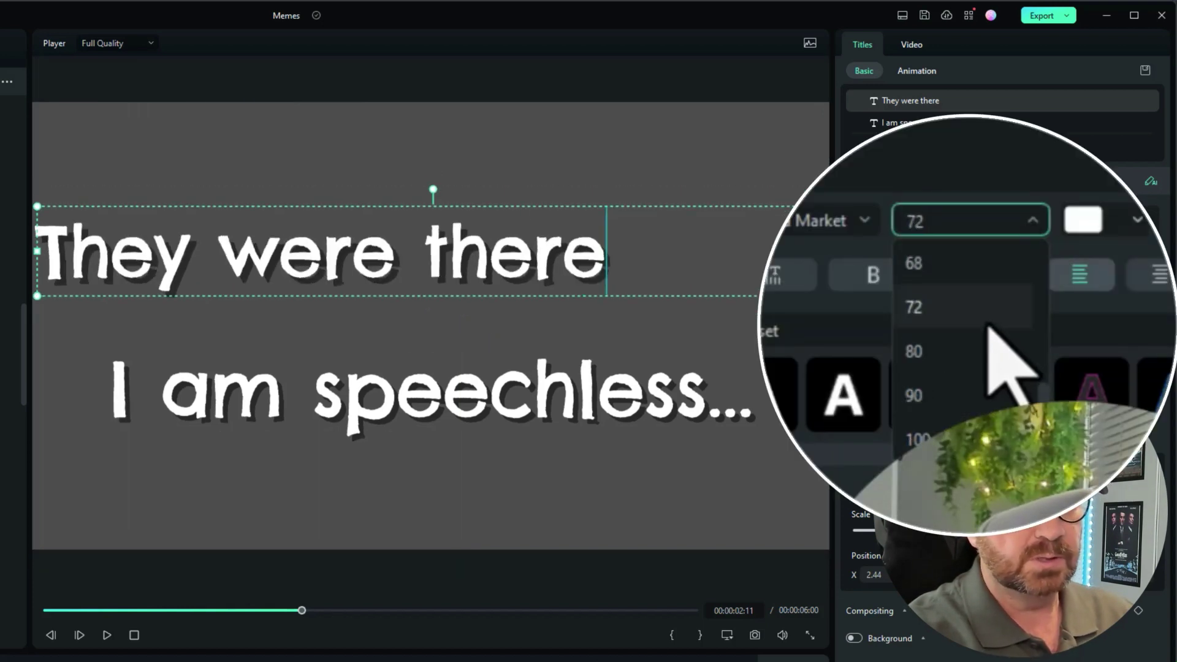
{"action": "left_click", "coordinate": [981, 281]}
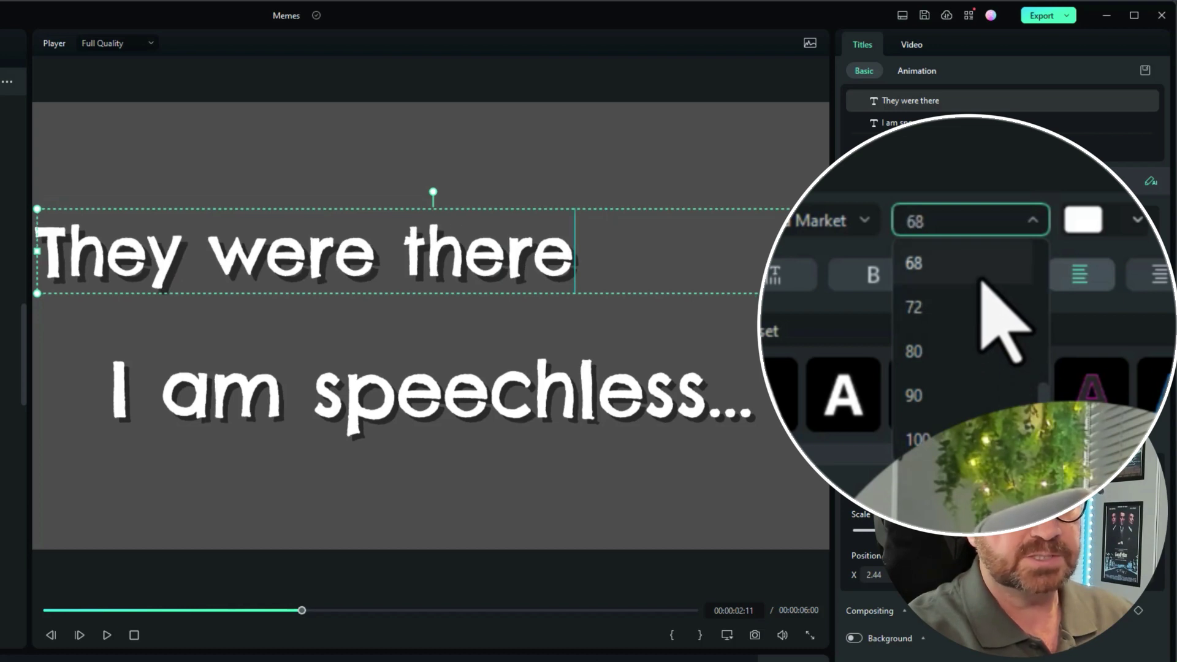
{"action": "left_click", "coordinate": [561, 397]}
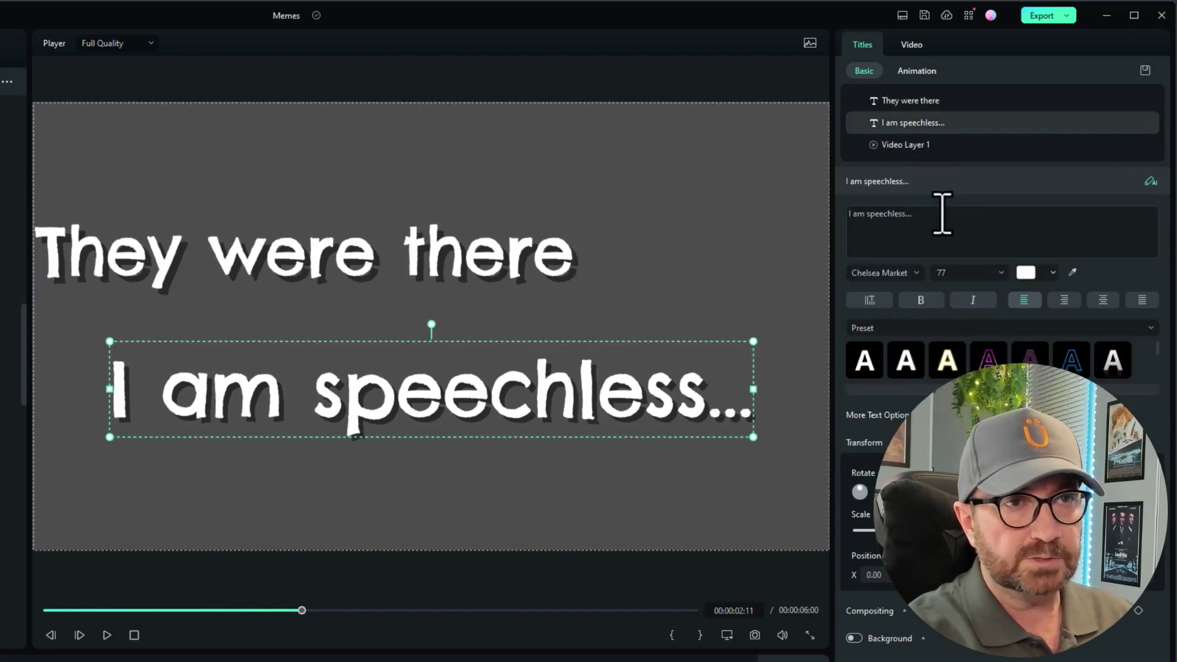
- Overwrite the second line with 'when I went to the vets!', set it to size 64, and move it lower
{"action": "left_click_drag", "start_coordinate": [941, 218], "coordinate": [827, 218]}
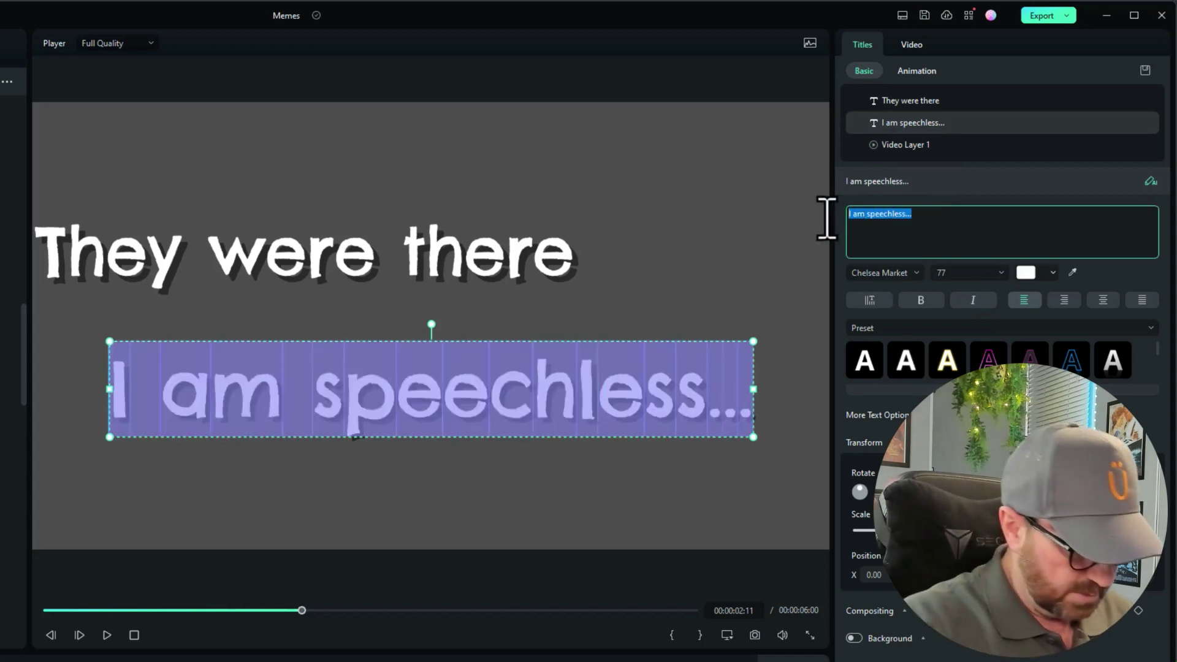
{"action": "type", "text": "when I "}
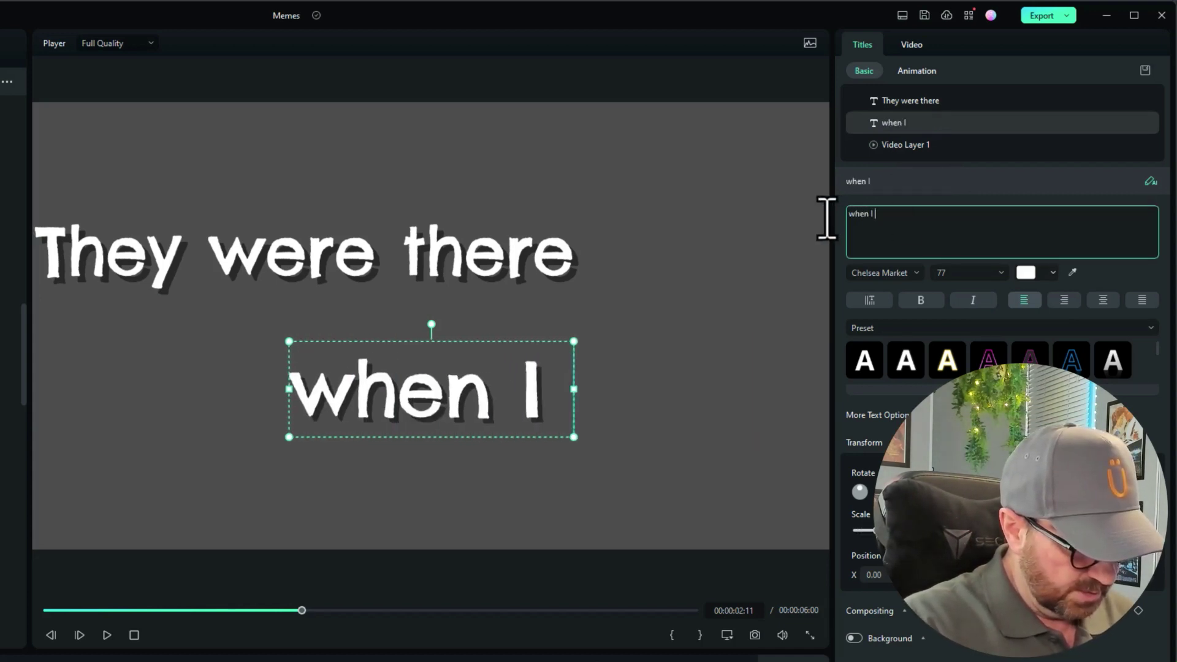
{"action": "type", "text": "went to the "}
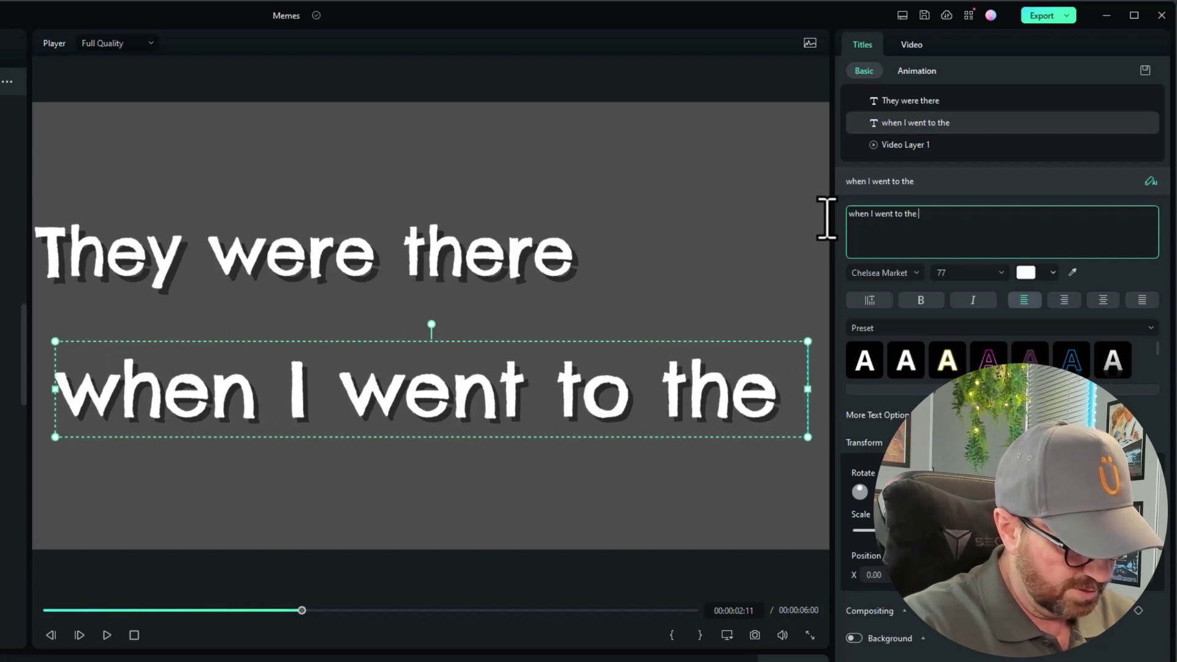
{"action": "type", "text": "vets"}
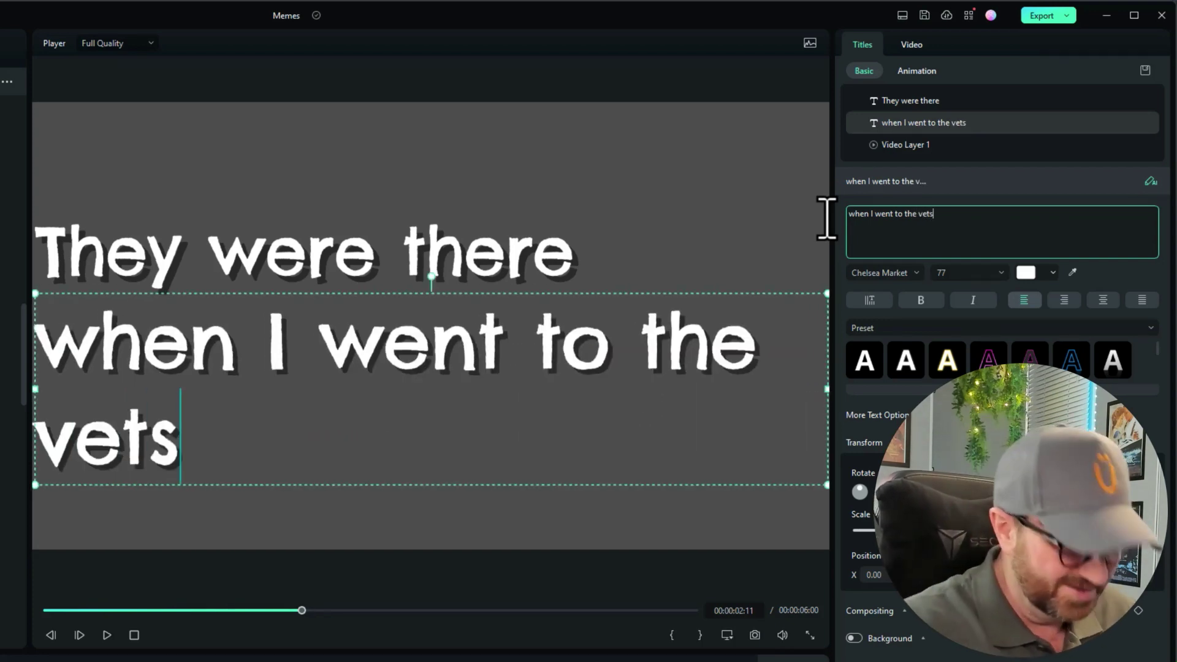
{"action": "type", "text": "!"}
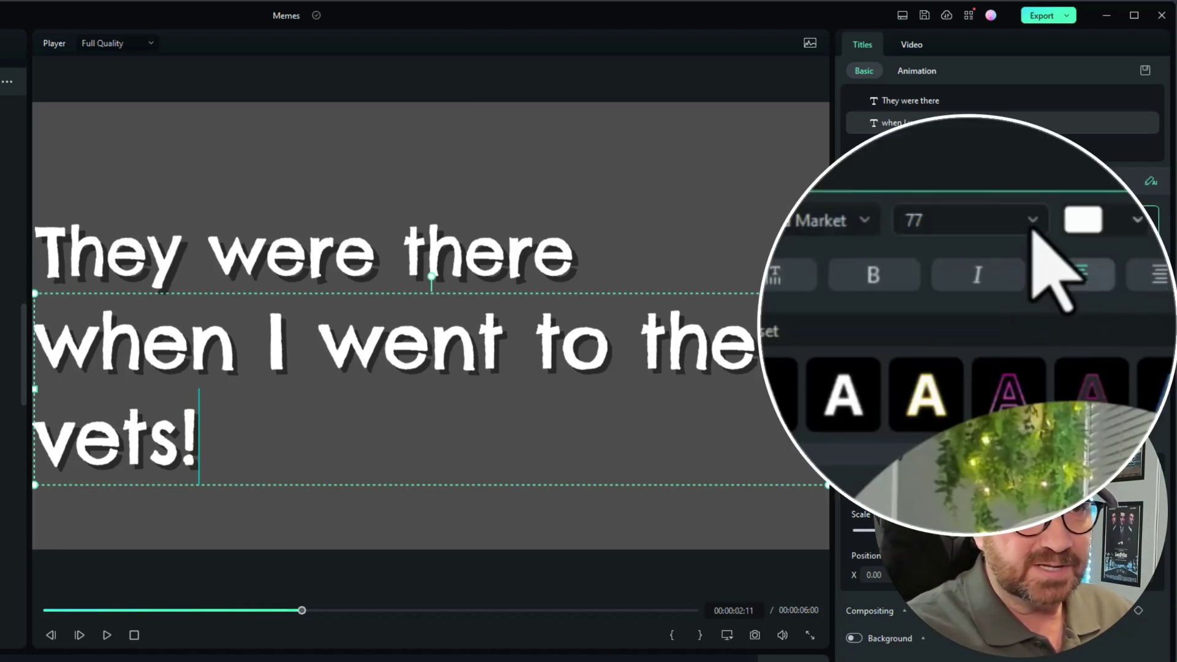
{"action": "left_click", "coordinate": [1001, 273]}
{"action": "scroll", "coordinate": [1007, 313], "scroll_direction": "up", "scroll_amount": 4}
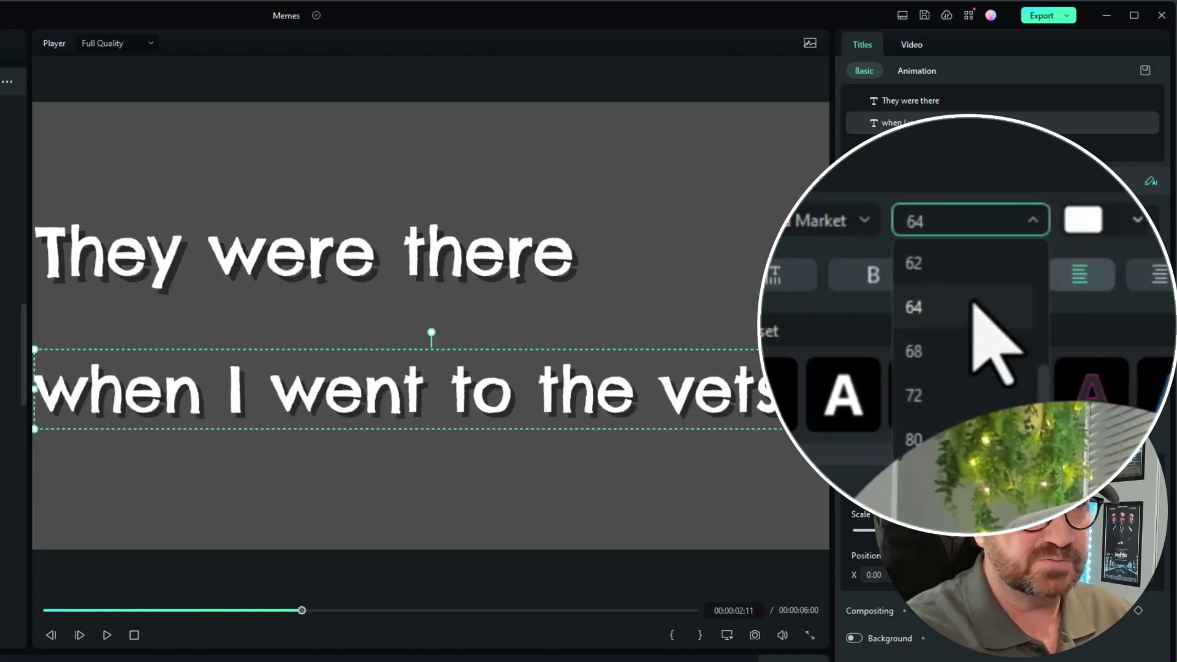
{"action": "left_click", "coordinate": [973, 315]}
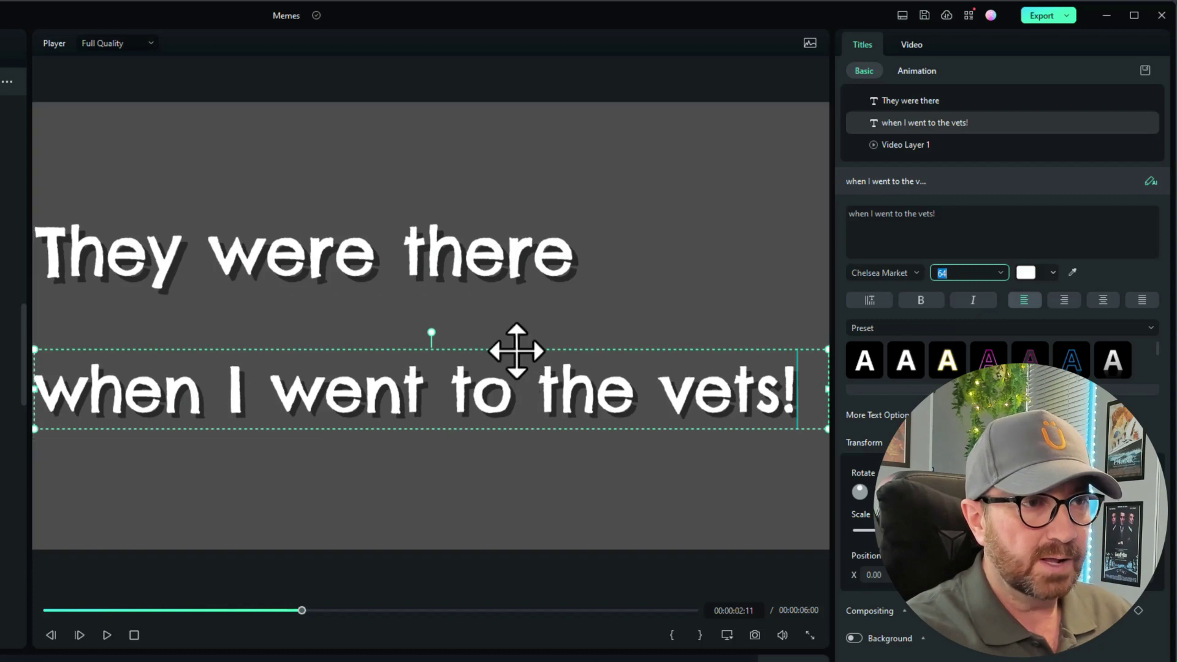
{"action": "left_click_drag", "start_coordinate": [515, 347], "coordinate": [518, 469]}
- Move 'They were there' up near the top of the frame and play the meme to check both captions
{"action": "left_click", "coordinate": [452, 276]}
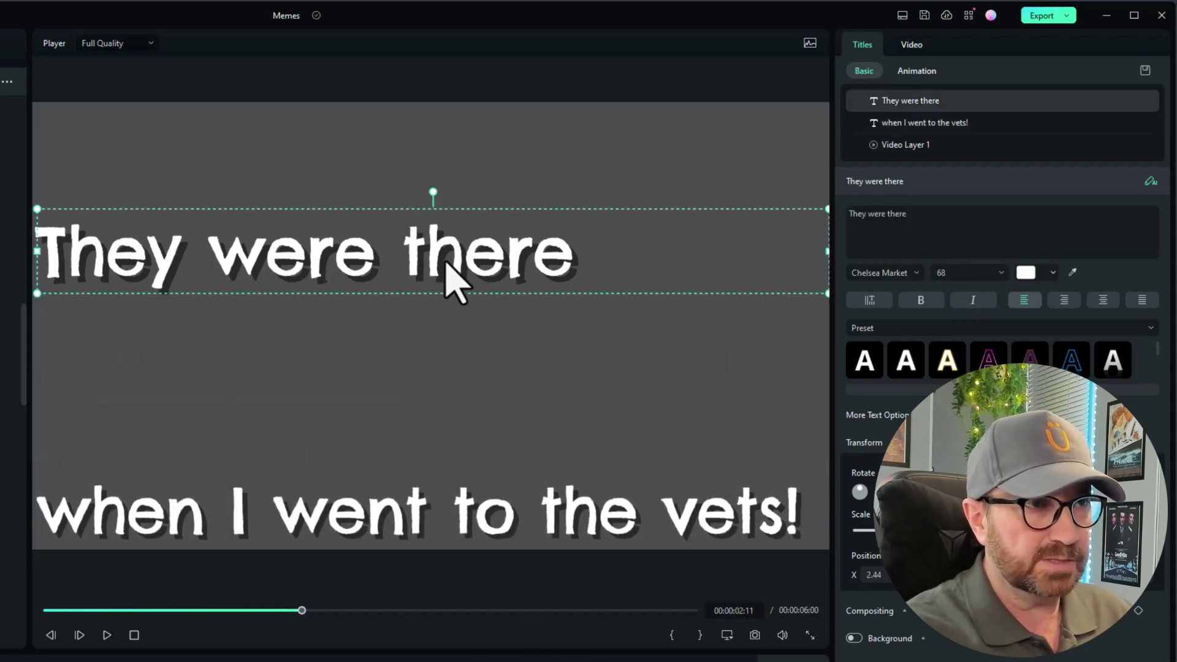
{"action": "left_click_drag", "start_coordinate": [468, 208], "coordinate": [471, 113]}
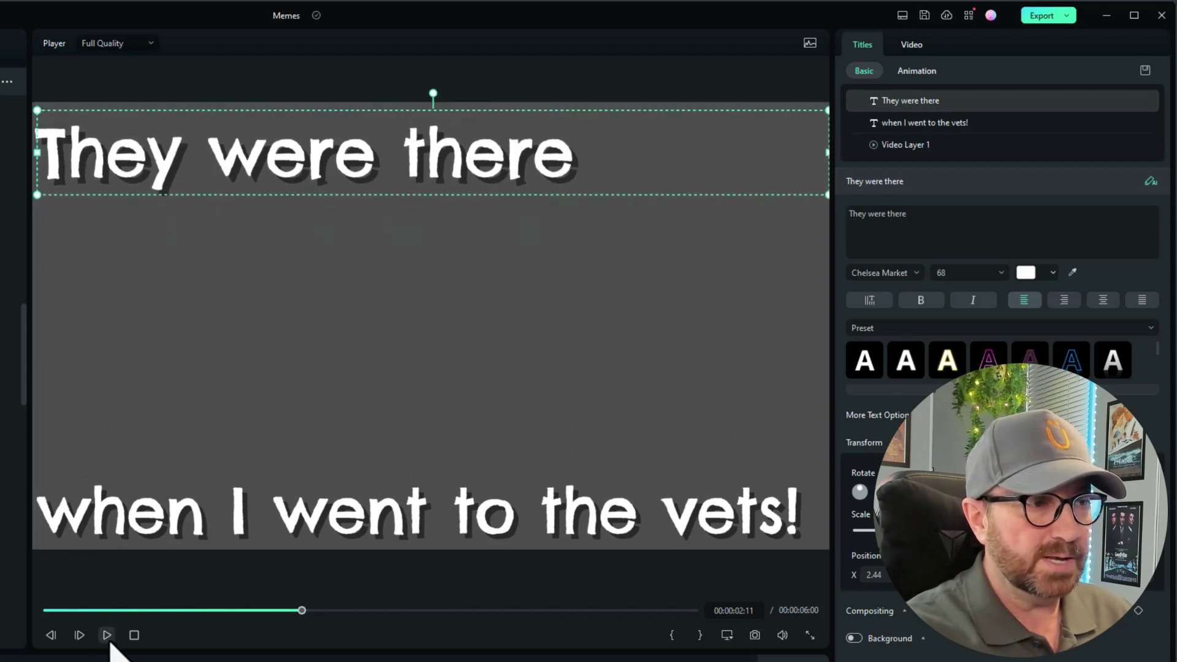
{"action": "left_click", "coordinate": [134, 635]}
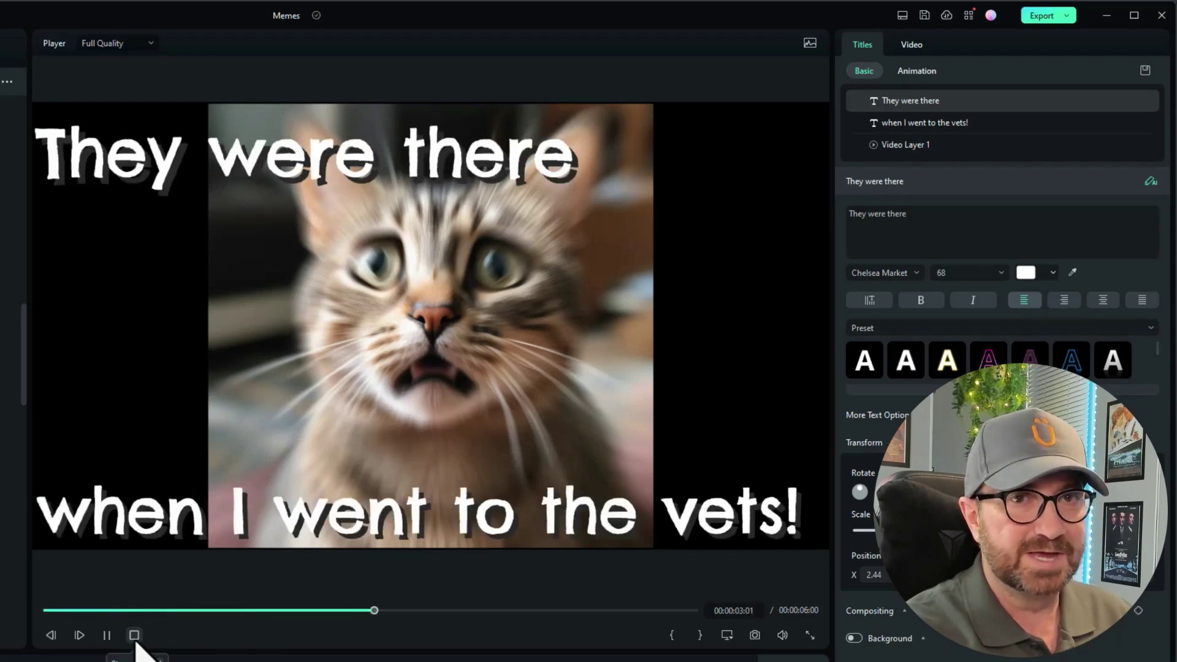
{"action": "left_click", "coordinate": [134, 636]}
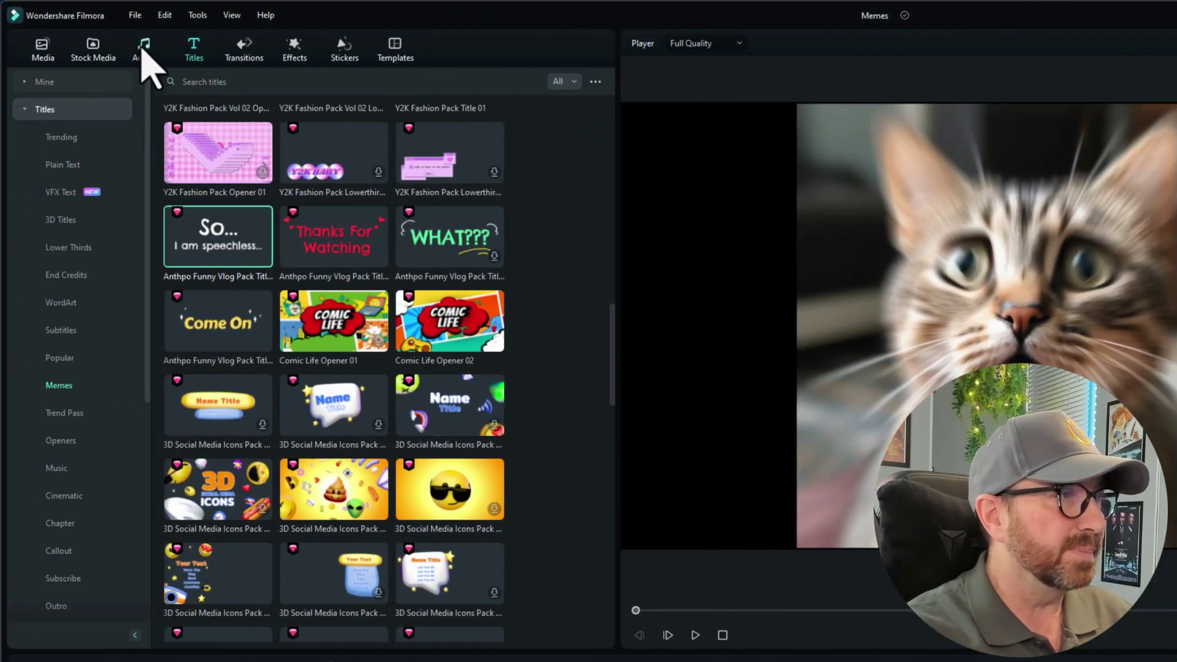
- Search the Audio music library for 'funny' tracks
{"action": "left_click", "coordinate": [145, 50]}
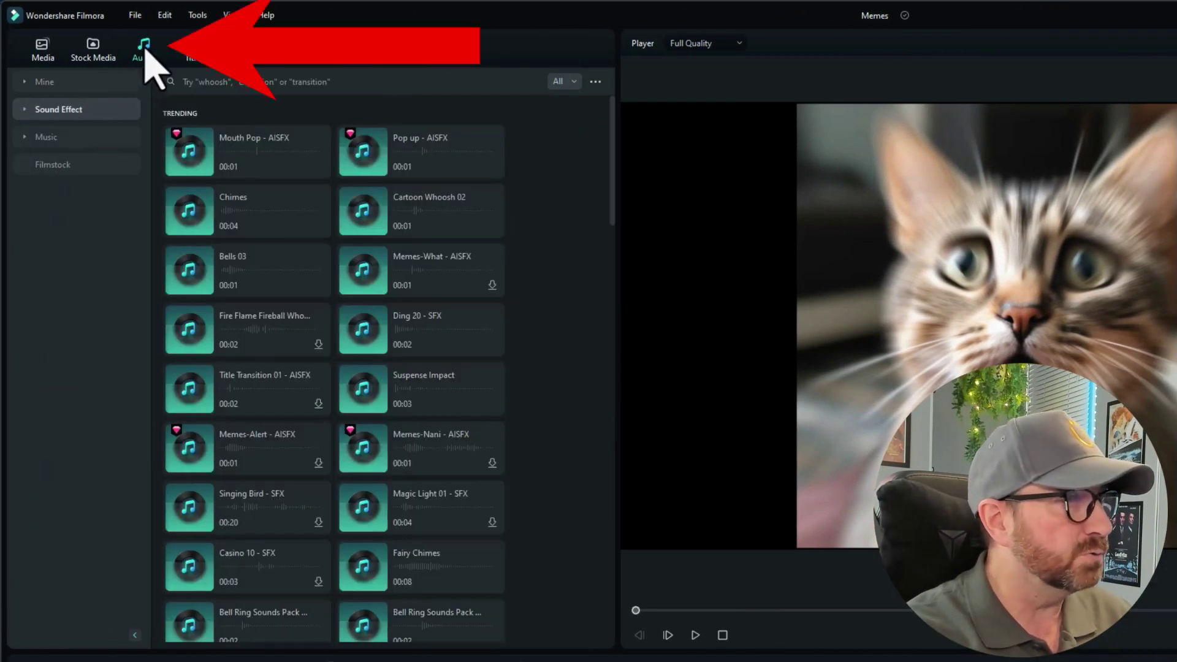
{"action": "left_click", "coordinate": [79, 137]}
{"action": "left_click", "coordinate": [205, 81]}
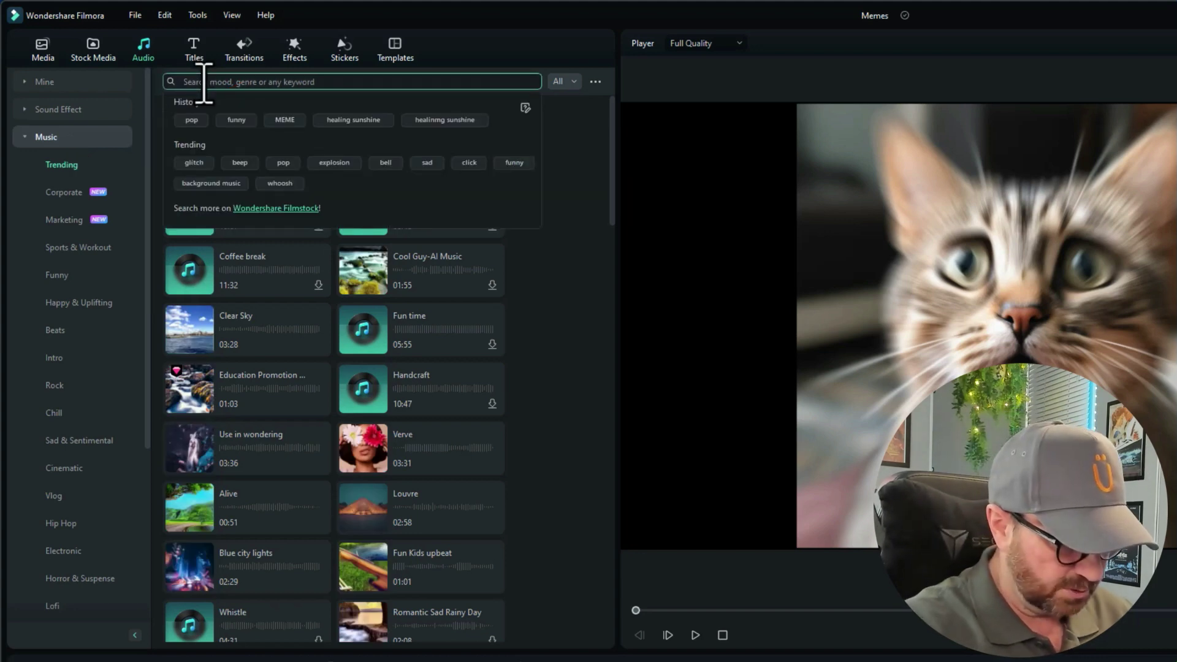
{"action": "type", "text": "funny"}
{"action": "key", "text": "Return"}
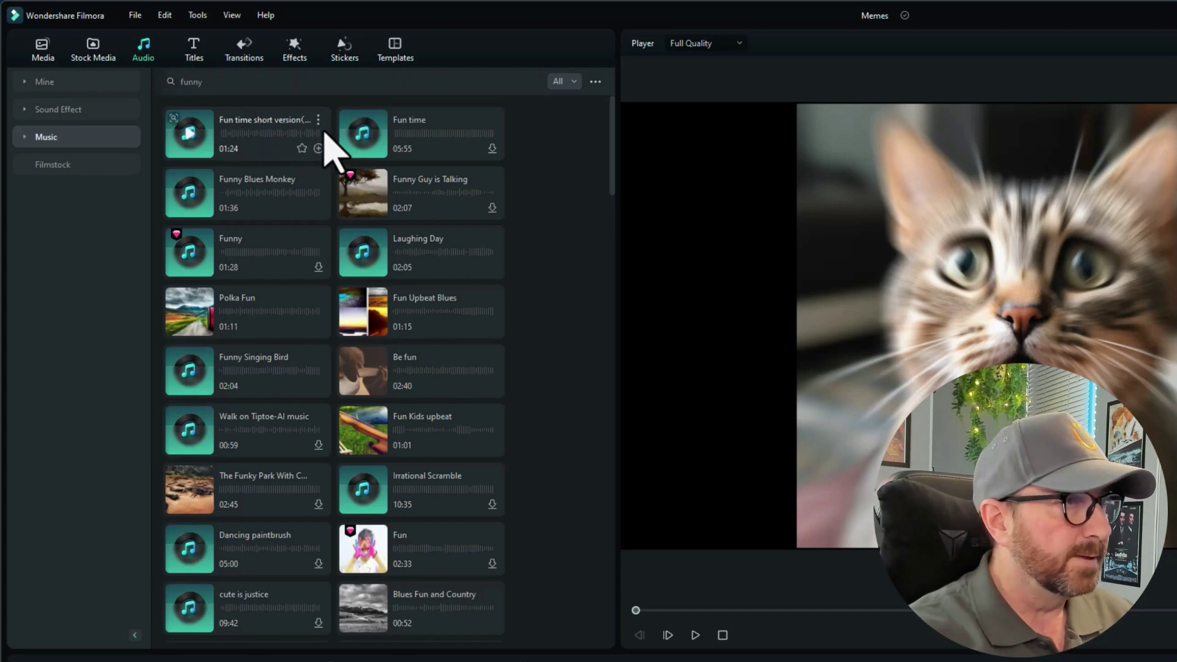
- Preview the 'Fun time short version' track and drag it toward the timeline
{"action": "mouse_move", "coordinate": [304, 202]}
{"action": "mouse_move", "coordinate": [202, 155]}
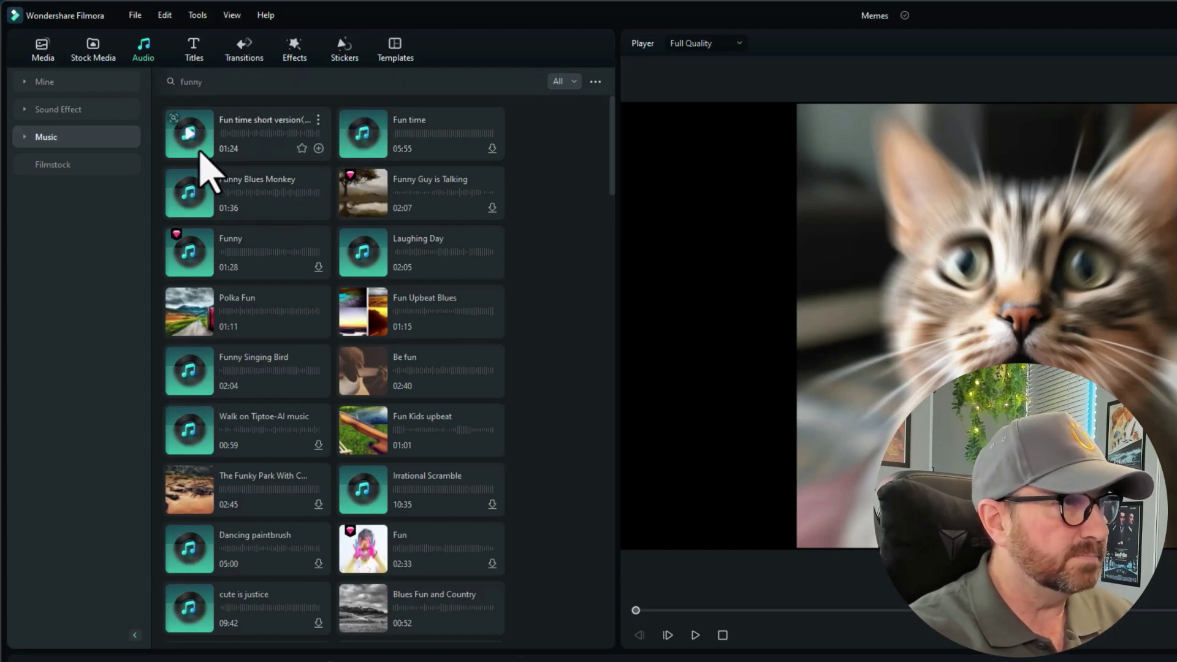
{"action": "left_click", "coordinate": [191, 134]}
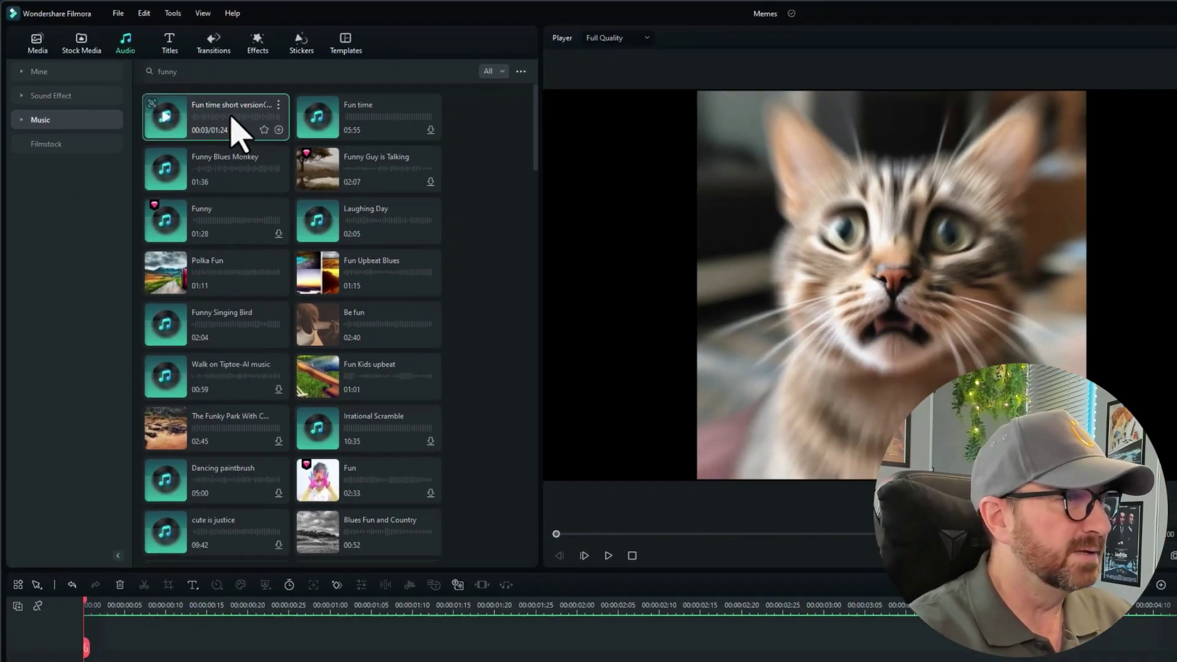
{"action": "left_click_drag", "start_coordinate": [196, 136], "coordinate": [184, 661]}
- Drop the Fun time music on the audio track, trim its first second, and slide it to 00:00
{"action": "left_click_drag", "start_coordinate": [122, 571], "coordinate": [74, 579]}
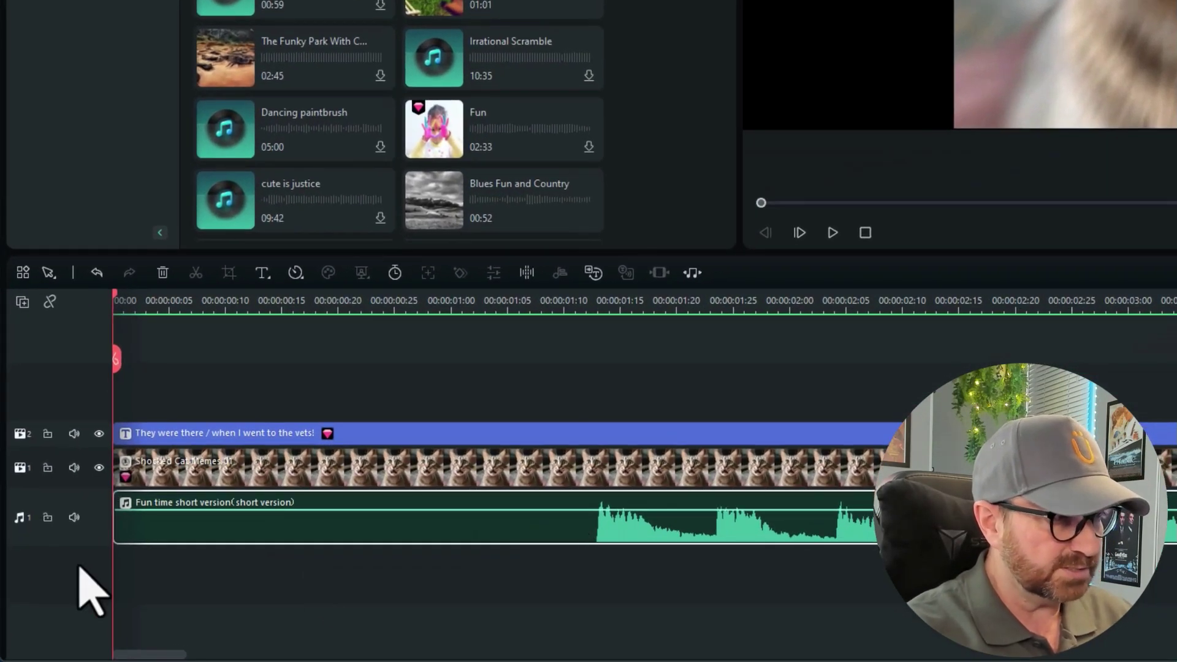
{"action": "left_click_drag", "start_coordinate": [118, 531], "coordinate": [612, 547]}
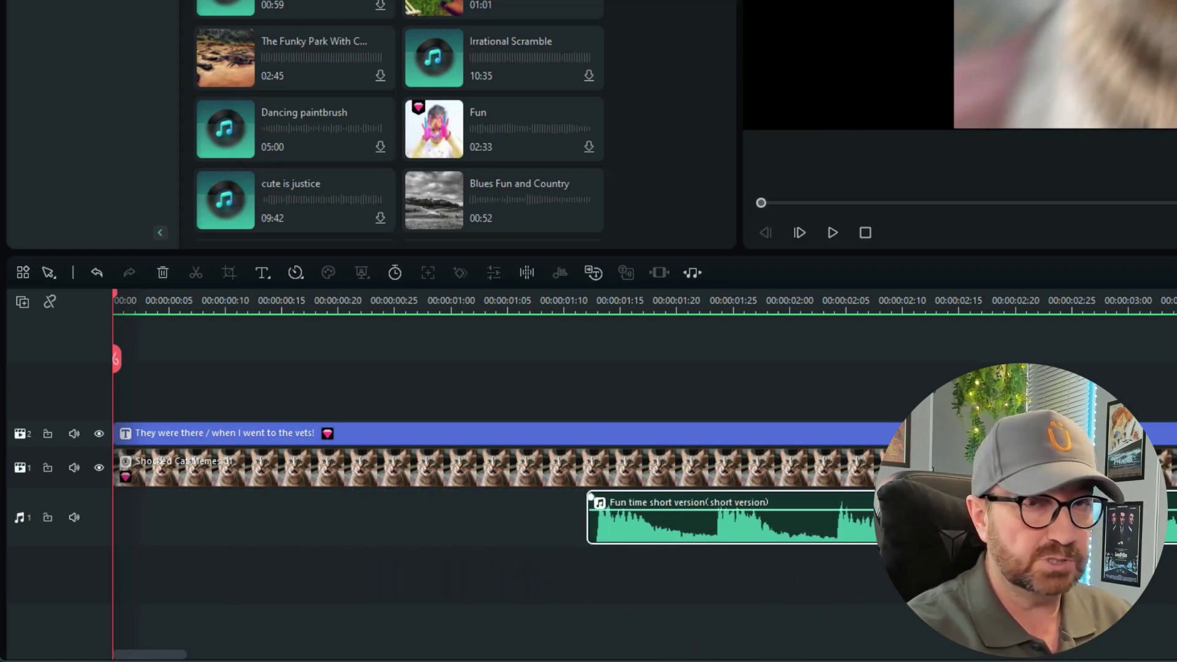
{"action": "left_click_drag", "start_coordinate": [931, 533], "coordinate": [451, 523]}
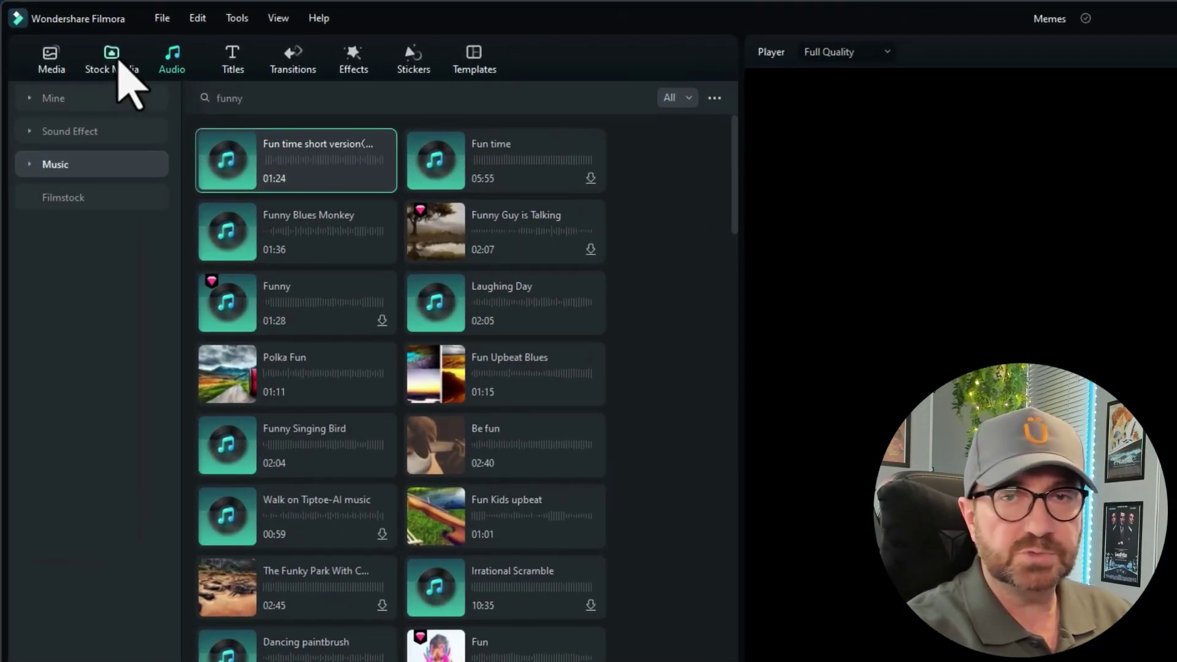
- Search Pexels stock photos for 'shocked cat', filtered to Landscape orientation, and browse the results
{"action": "left_click", "coordinate": [74, 38]}
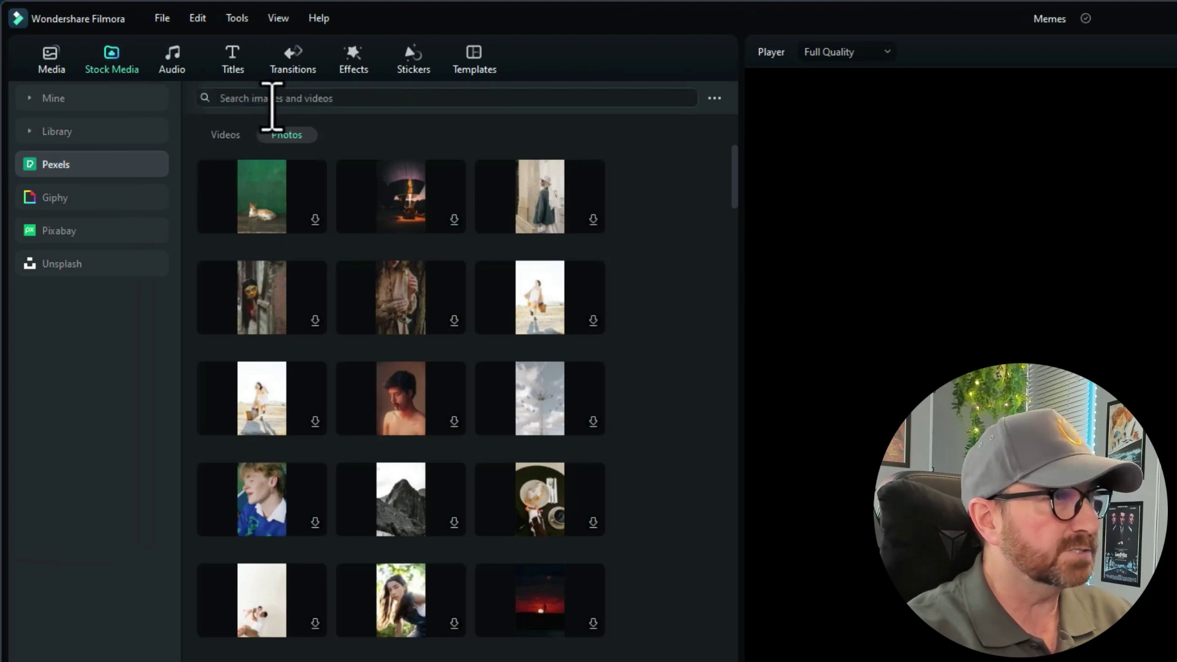
{"action": "left_click", "coordinate": [272, 103]}
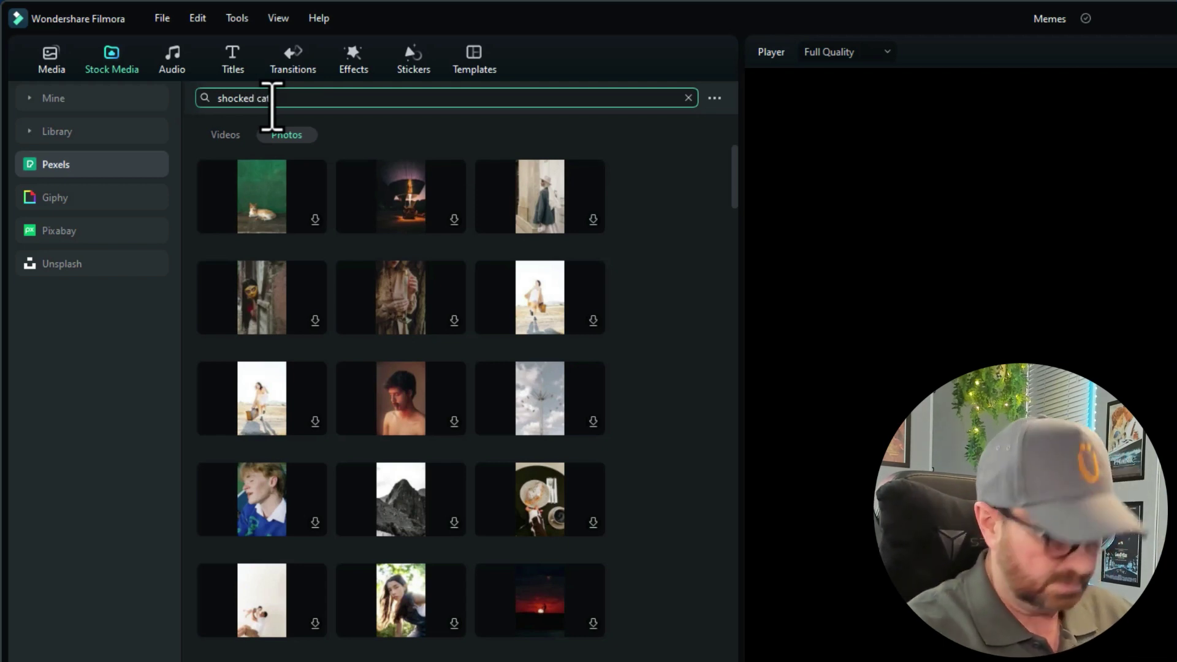
{"action": "key", "text": "Return"}
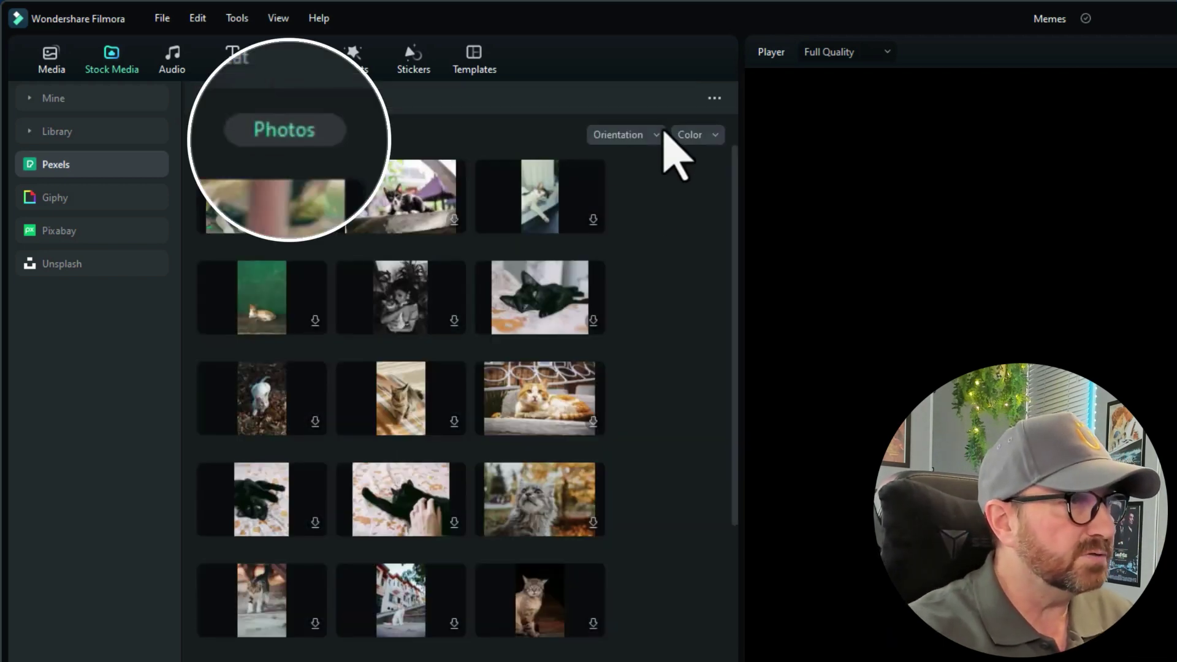
{"action": "left_click", "coordinate": [653, 135]}
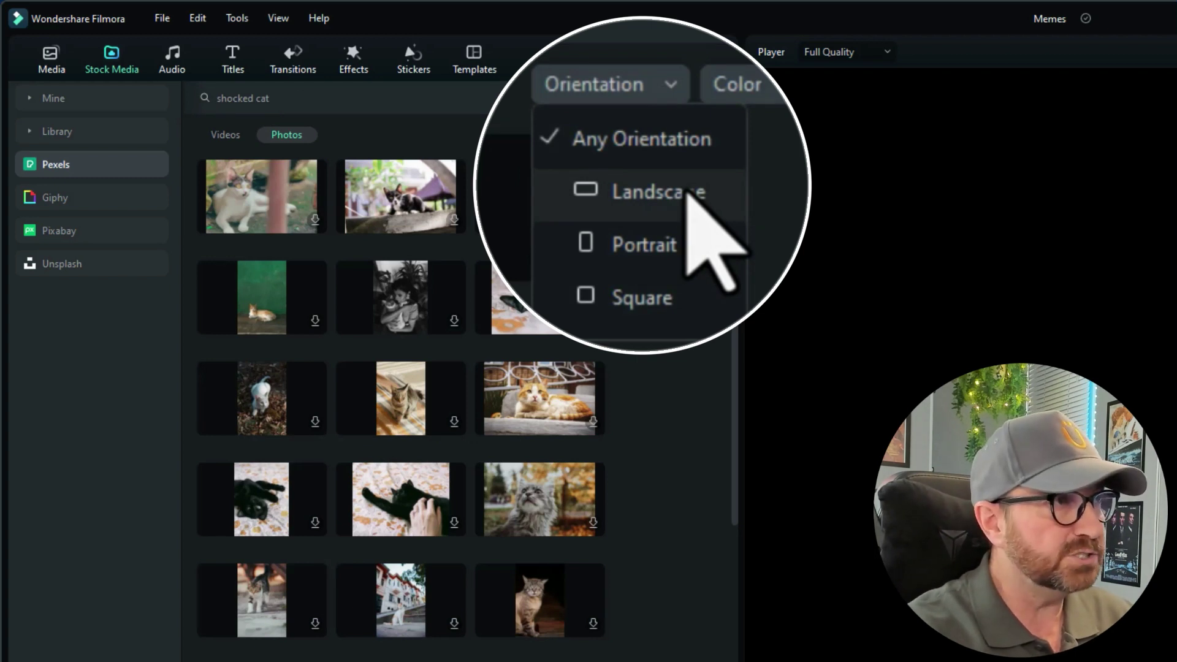
{"action": "left_click", "coordinate": [664, 188]}
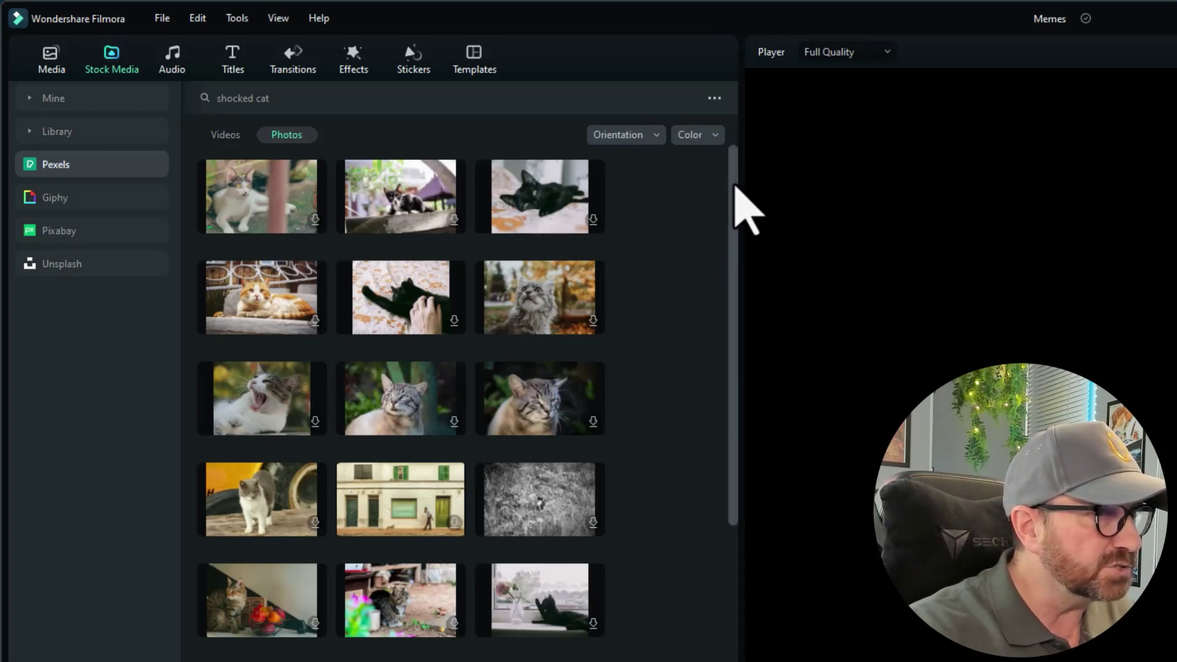
{"action": "left_click_drag", "start_coordinate": [736, 184], "coordinate": [737, 361]}
- Drag the open-mouthed cat Pexels photo onto the timeline track
{"action": "left_click", "coordinate": [430, 466]}
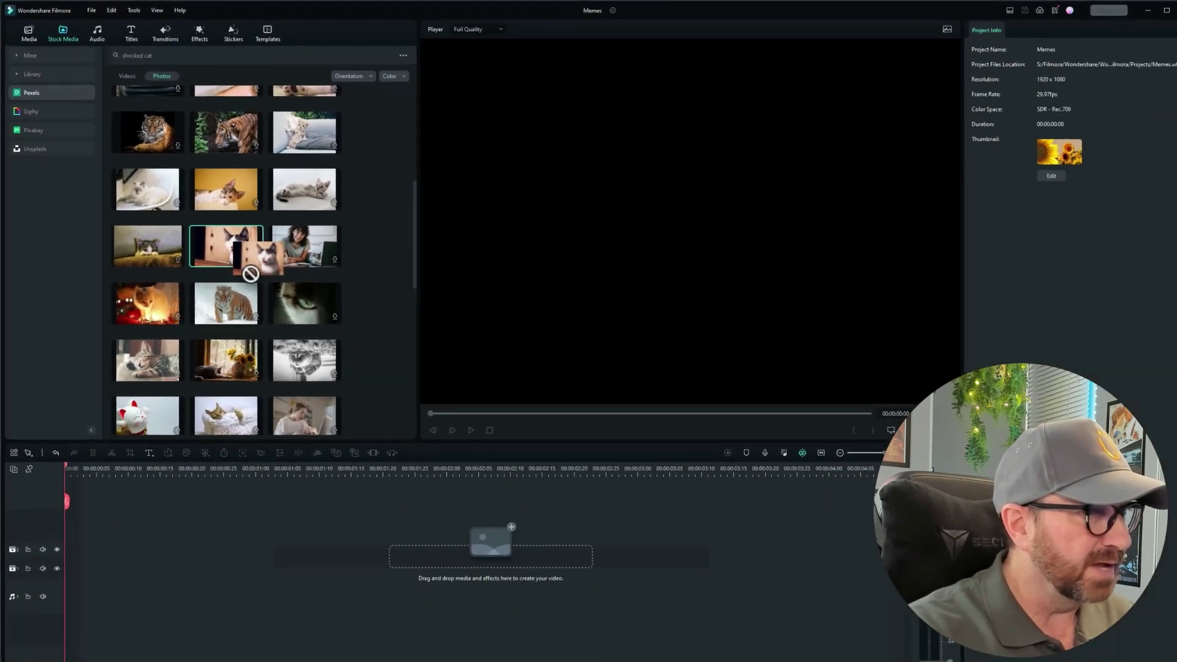
{"action": "left_click_drag", "start_coordinate": [441, 473], "coordinate": [457, 504]}
{"action": "left_click_drag", "start_coordinate": [254, 281], "coordinate": [230, 248]}
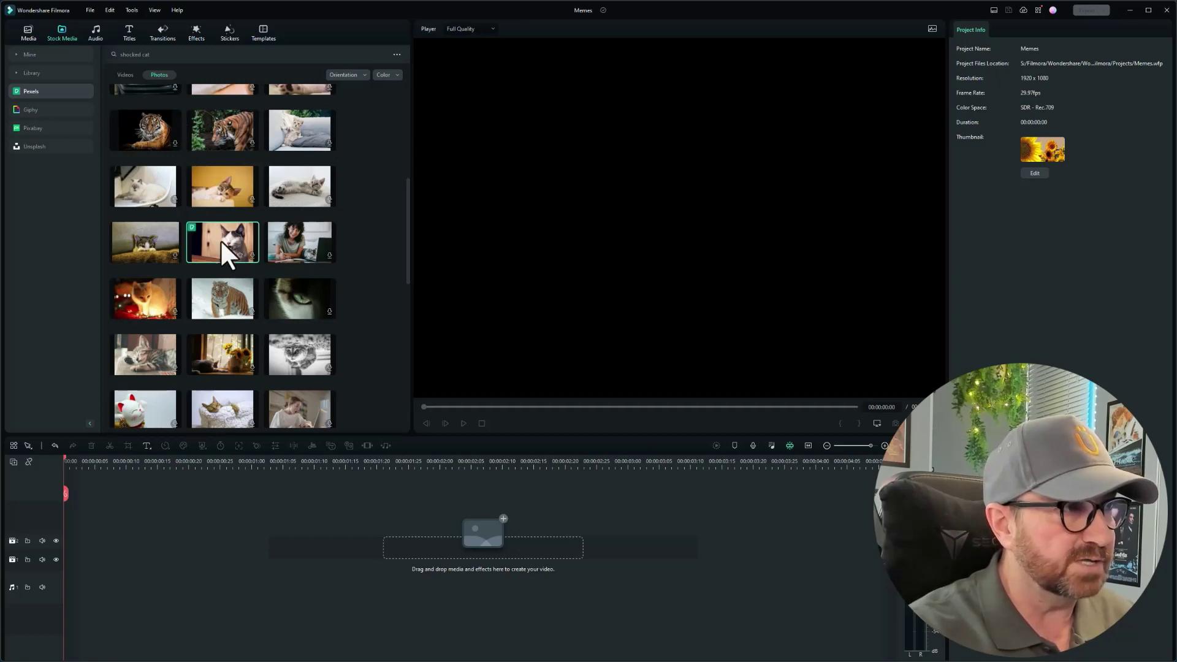
{"action": "left_click_drag", "start_coordinate": [220, 252], "coordinate": [144, 653]}
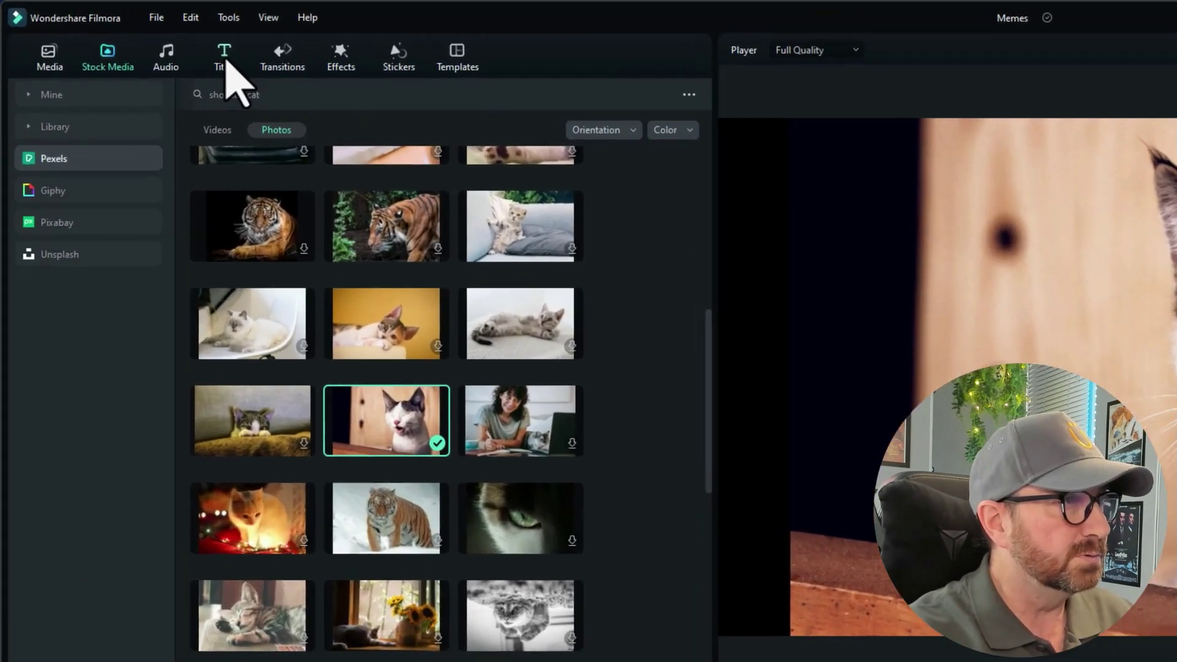
{"action": "left_click", "coordinate": [129, 32]}
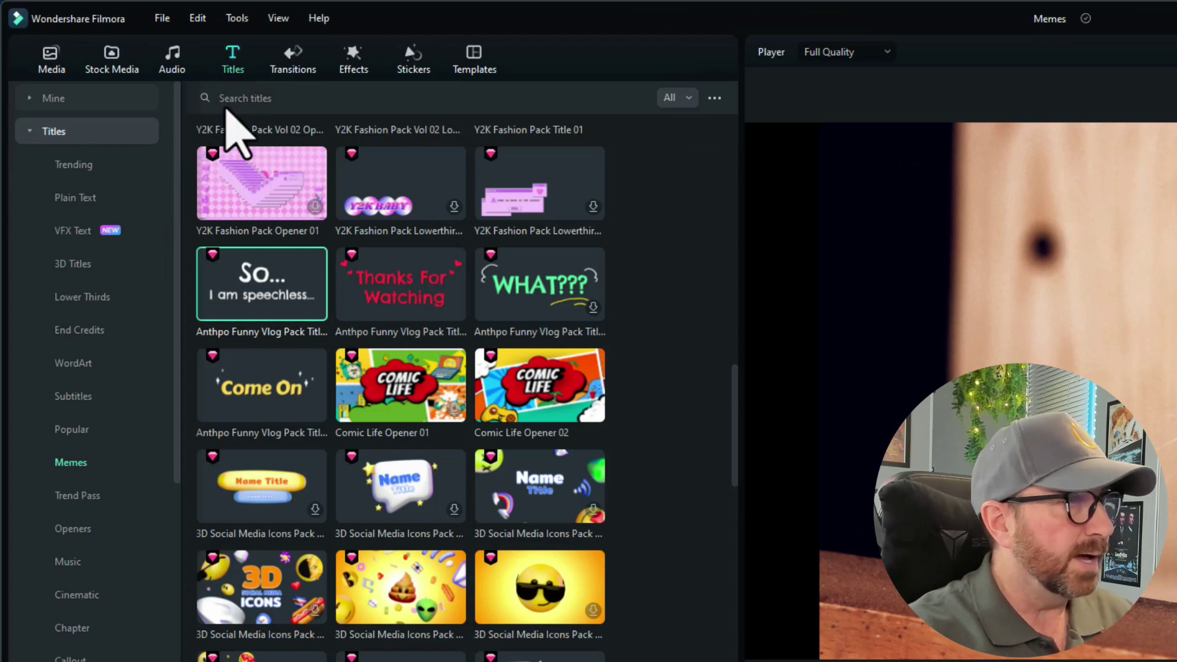
- Search titles for 'bubble' and pick the Japanese Style Handwritten bubble title
{"action": "left_click", "coordinate": [235, 98]}
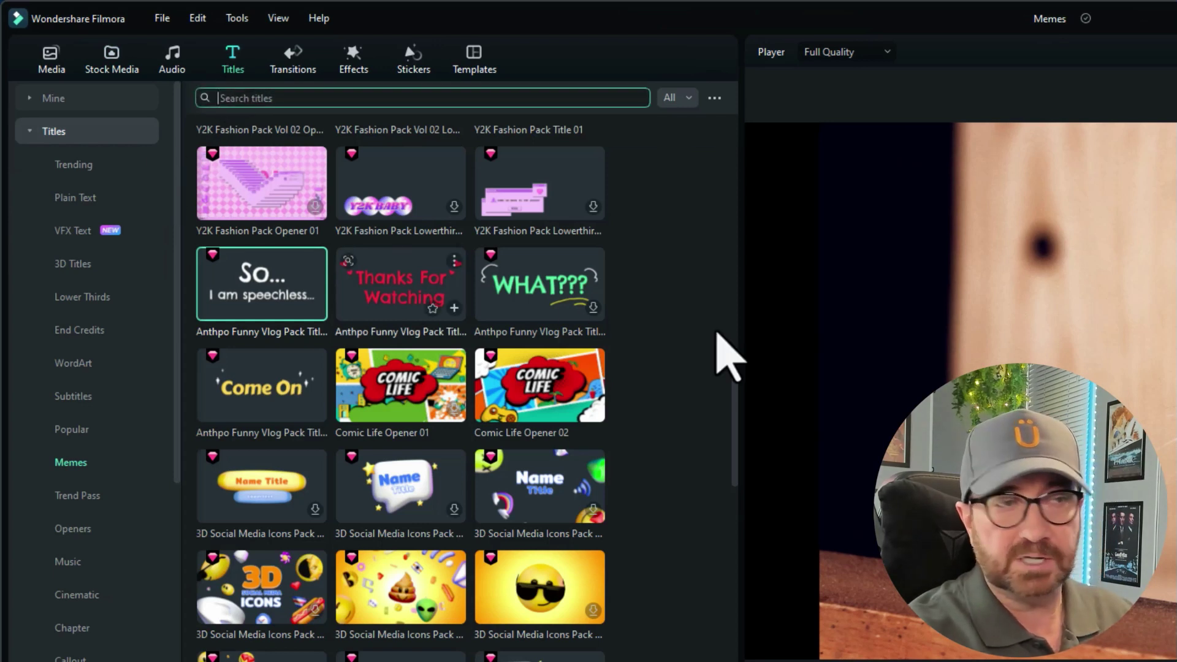
{"action": "left_click", "coordinate": [49, 131]}
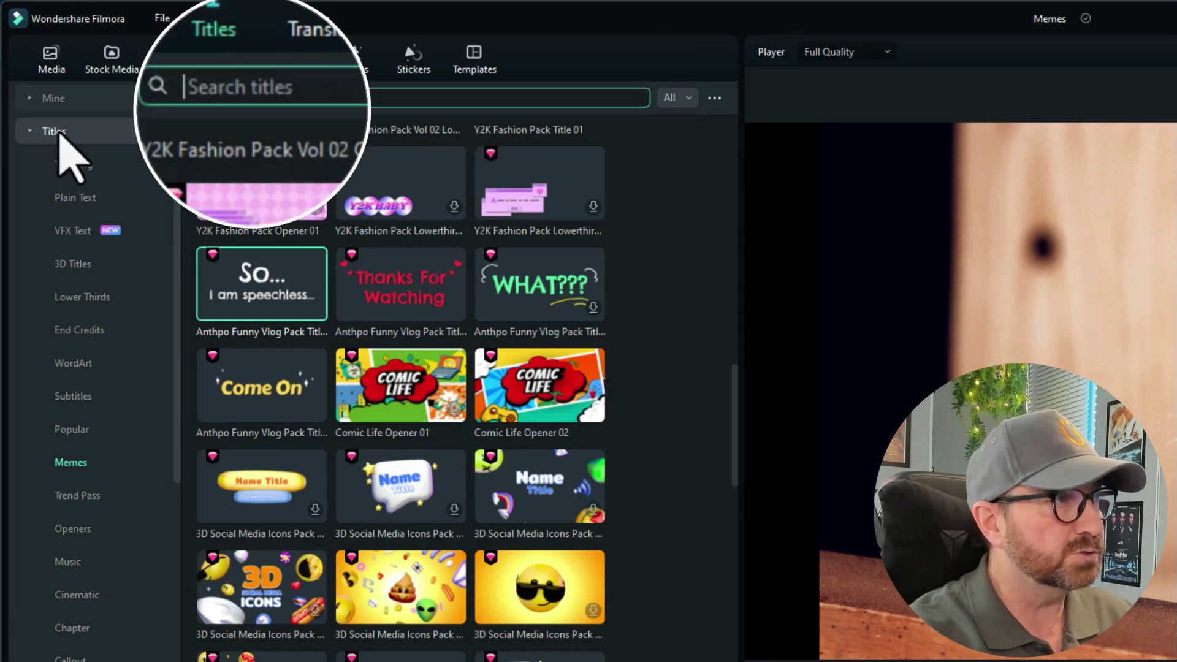
{"action": "left_click", "coordinate": [246, 98]}
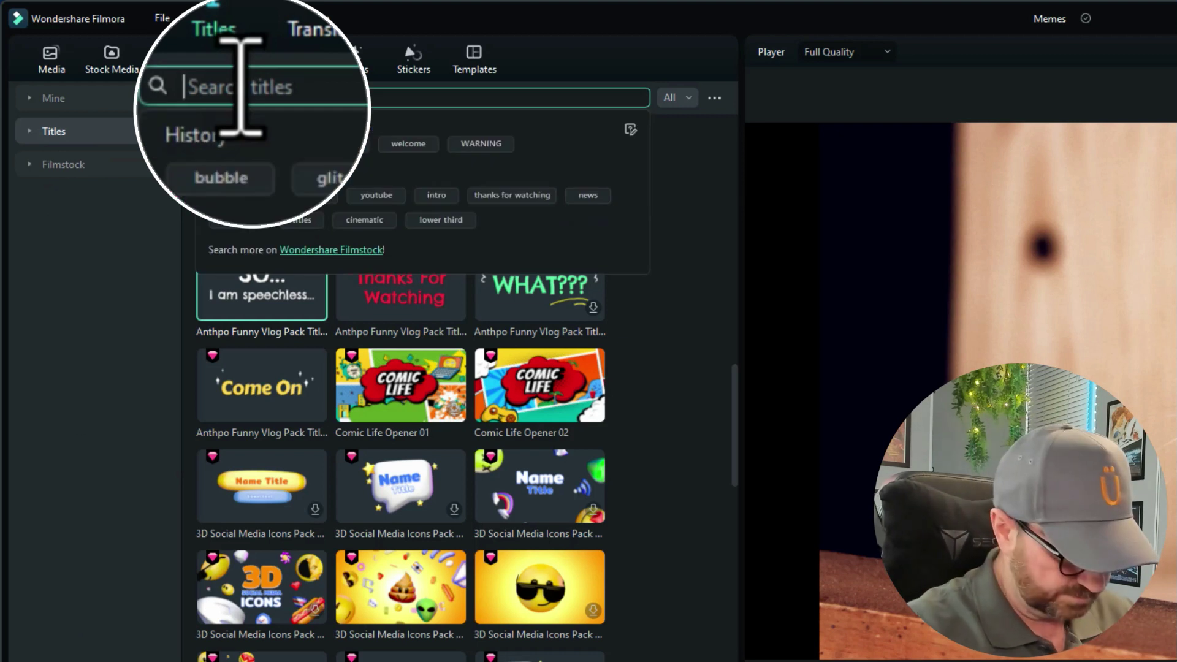
{"action": "type", "text": "bubbkle"}
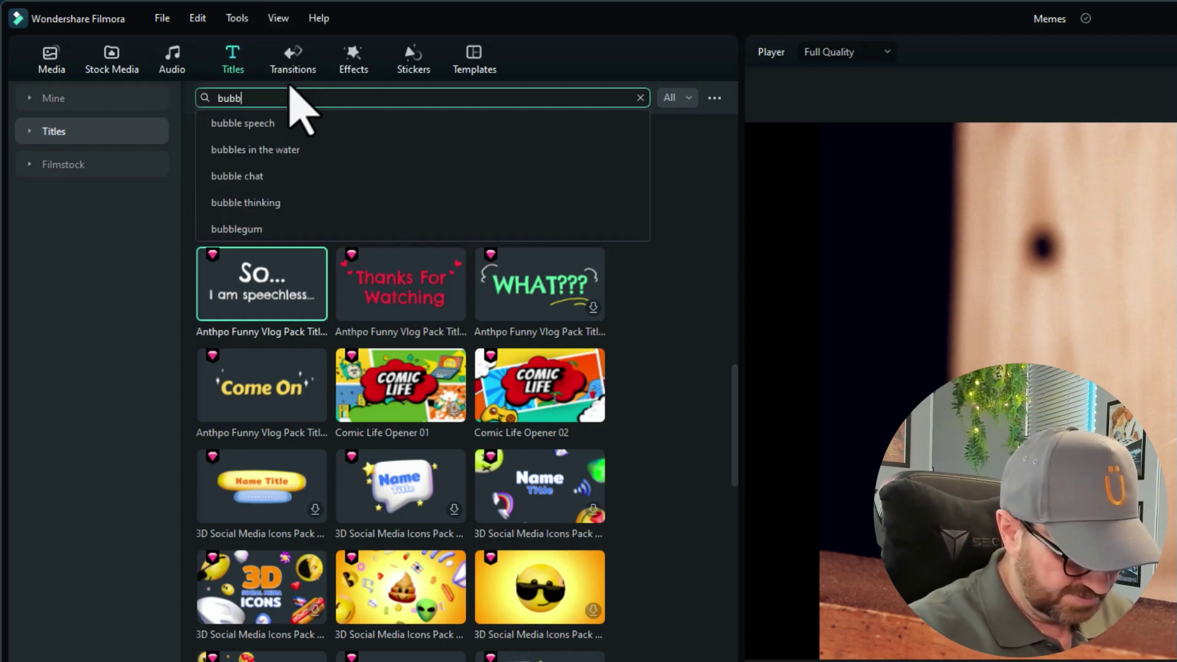
{"action": "type", "text": "le"}
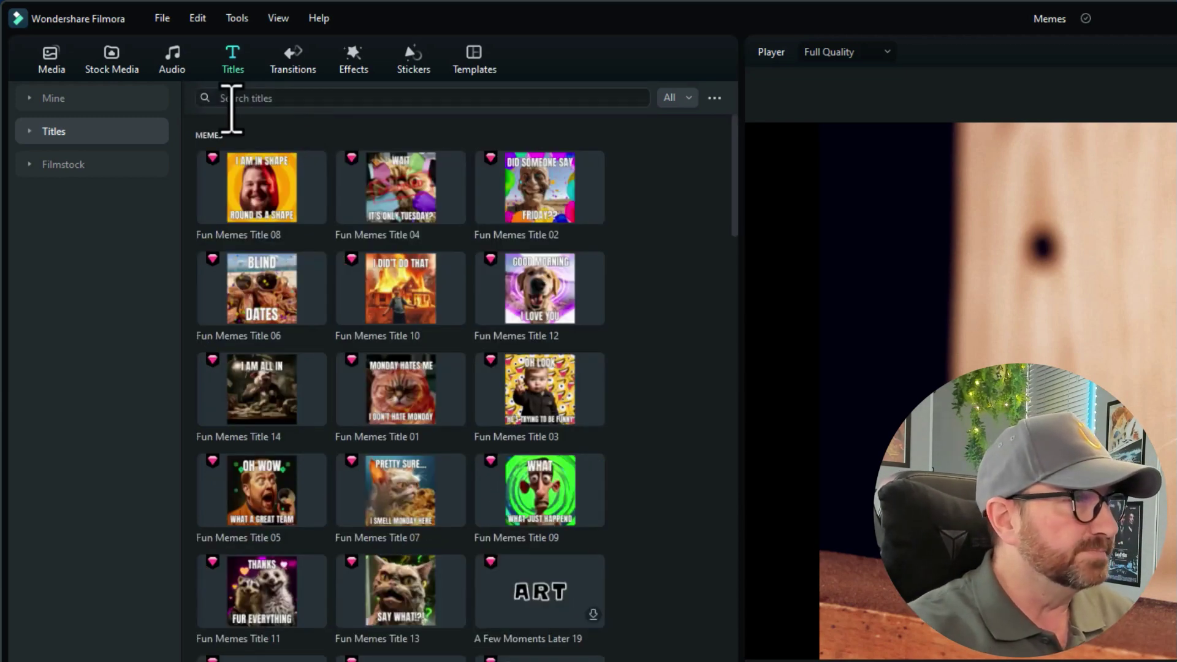
{"action": "left_click", "coordinate": [297, 99]}
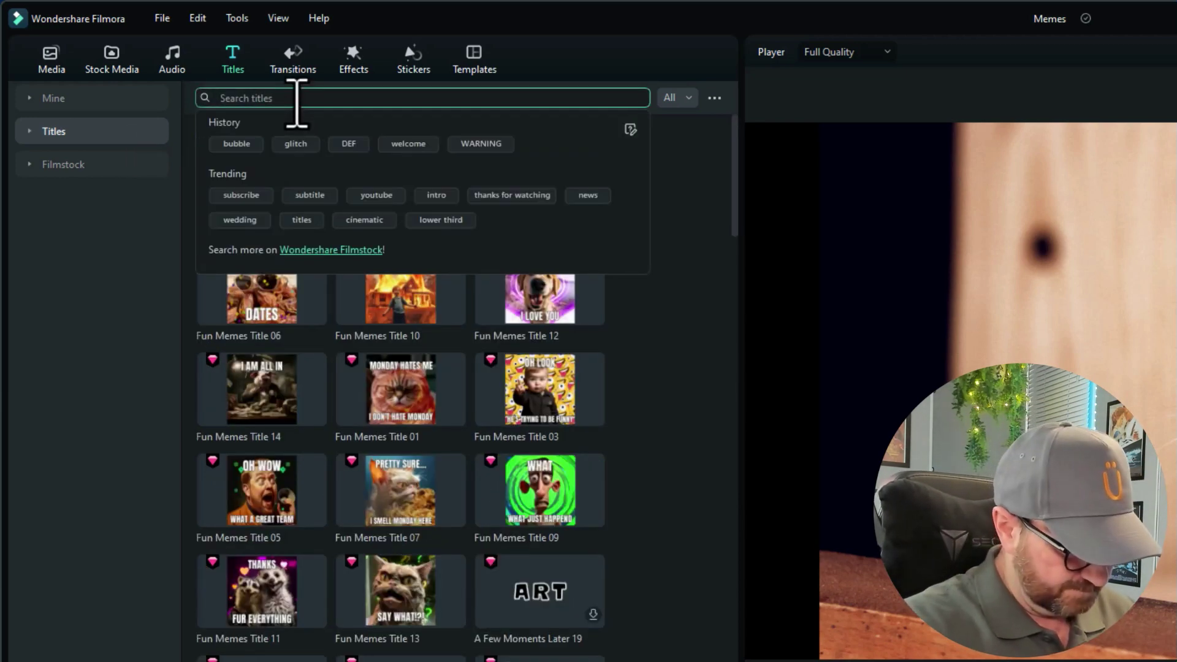
{"action": "type", "text": "bubble"}
{"action": "key", "text": "Return"}
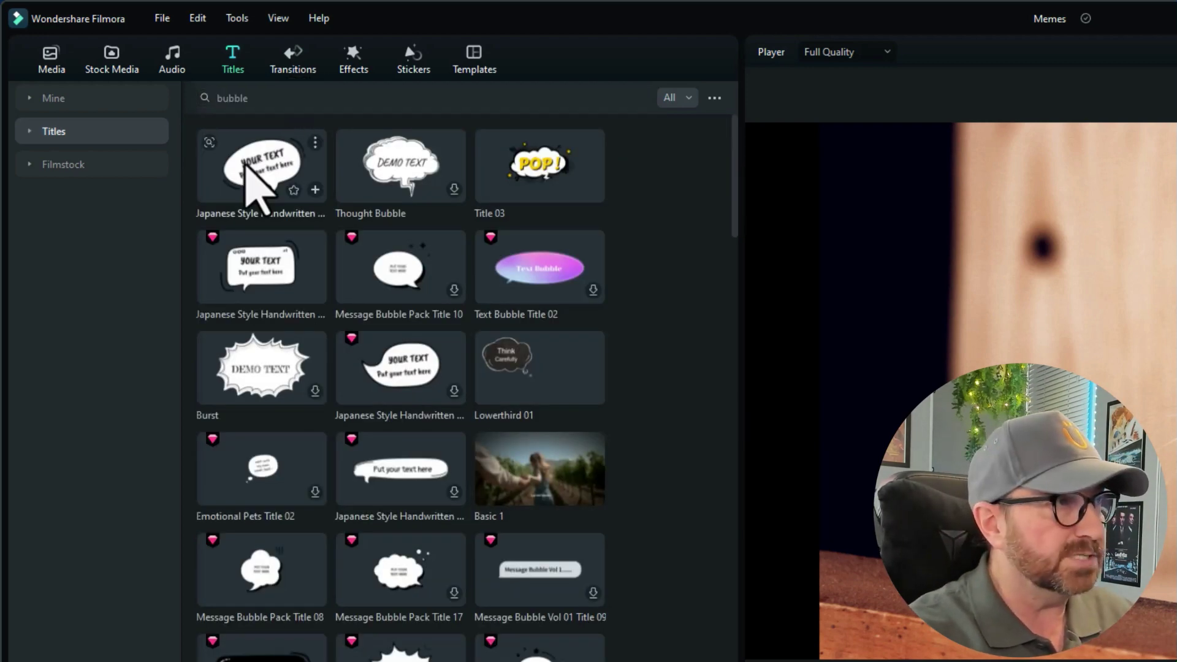
{"action": "left_click", "coordinate": [252, 164]}
- Place the bubble title over the cat and change 'YOUR TEXT' to 'They were there'
{"action": "left_click_drag", "start_coordinate": [252, 164], "coordinate": [69, 536]}
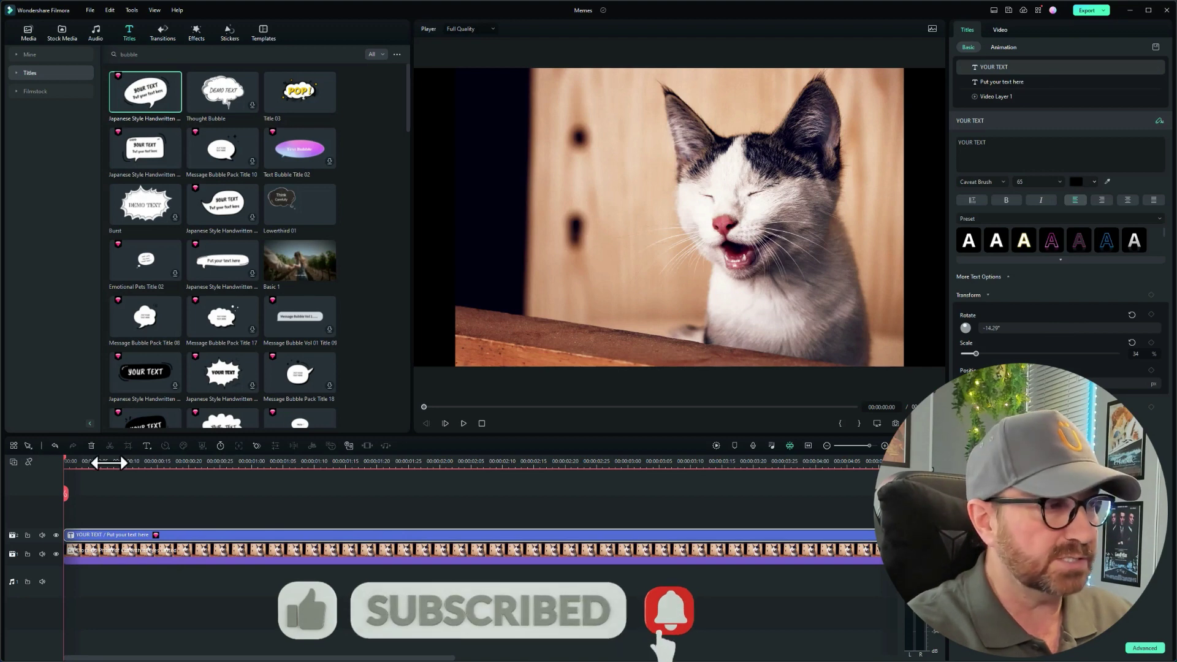
{"action": "left_click_drag", "start_coordinate": [112, 459], "coordinate": [292, 505]}
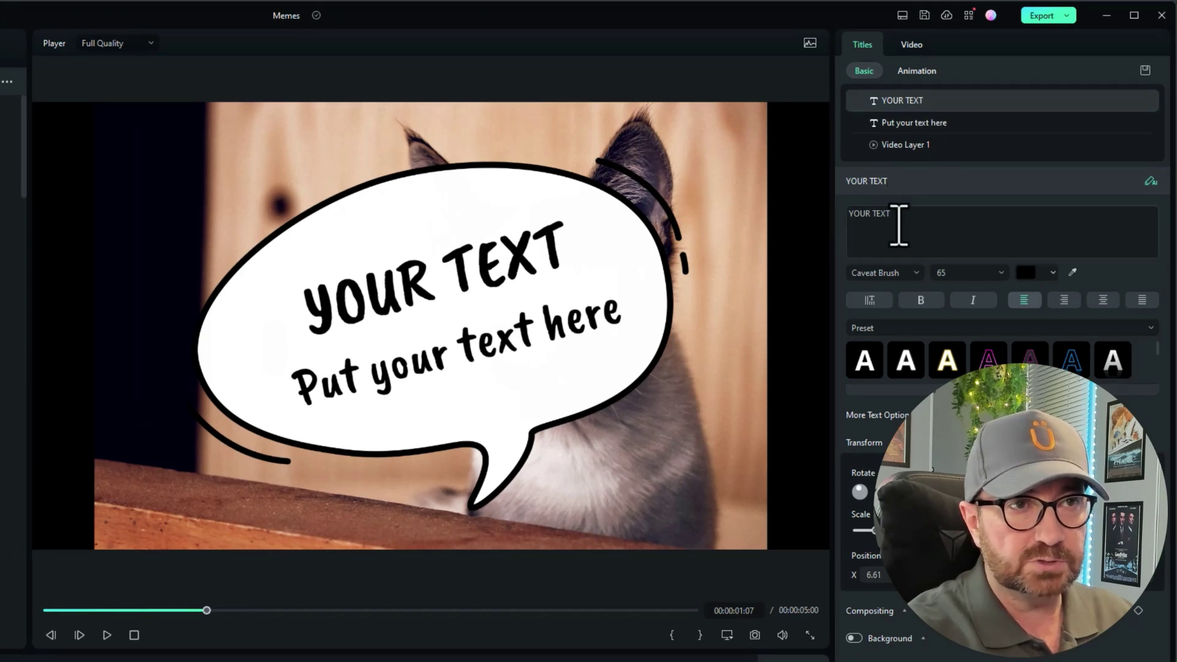
{"action": "left_click_drag", "start_coordinate": [899, 221], "coordinate": [844, 213]}
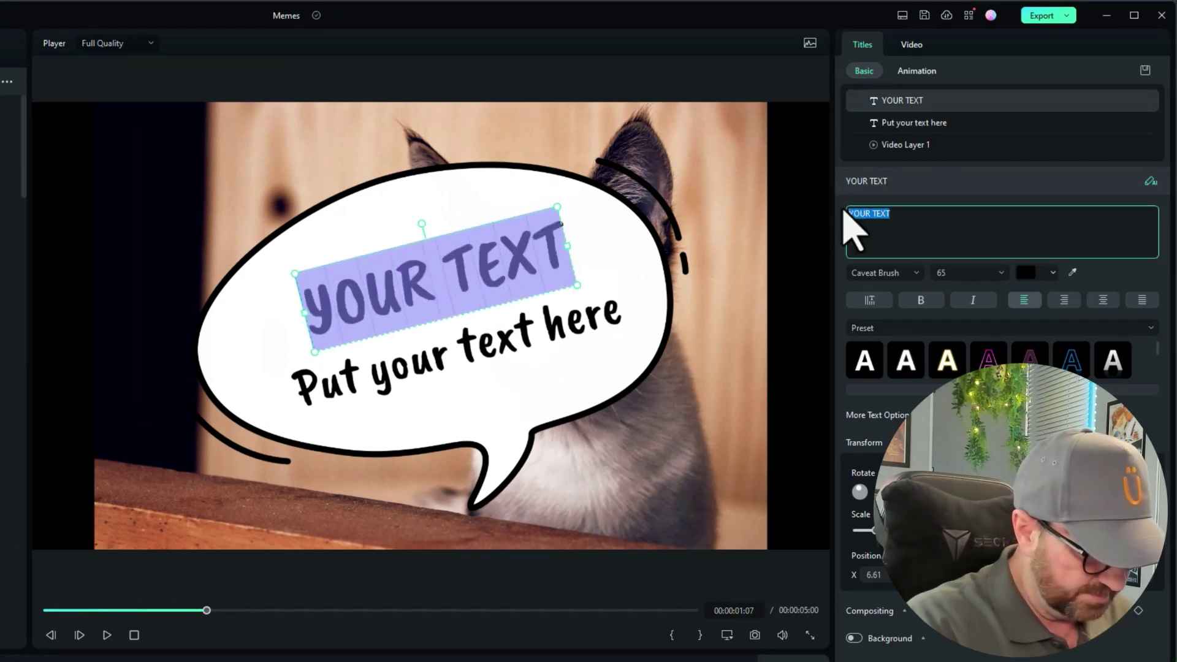
{"action": "type", "text": "They we"}
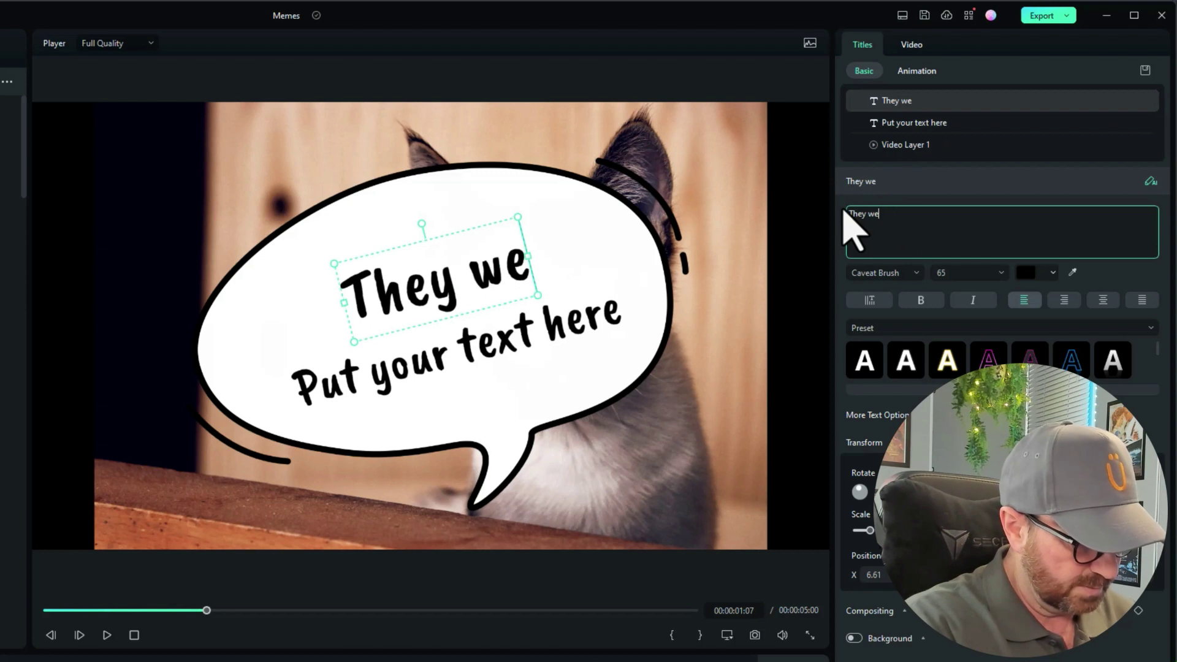
{"action": "type", "text": "re there"}
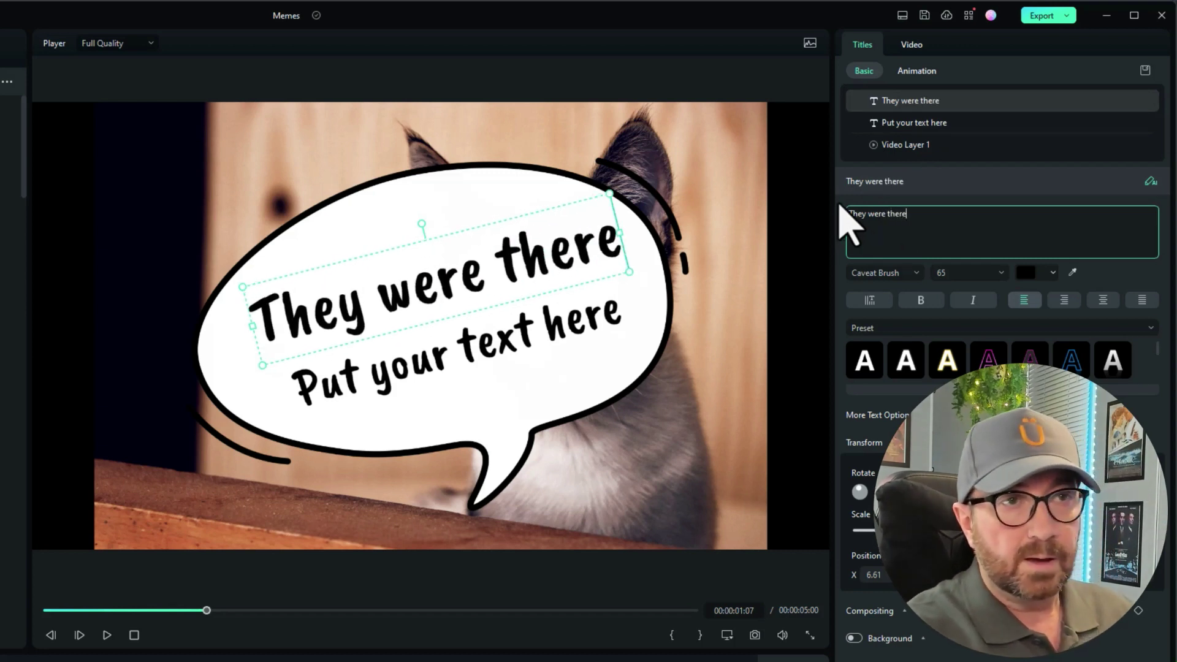
- Replace the second line with 'before I went to the vets!', shrinking it to fit inside the bubble
{"action": "left_click", "coordinate": [943, 124]}
{"action": "left_click", "coordinate": [933, 216]}
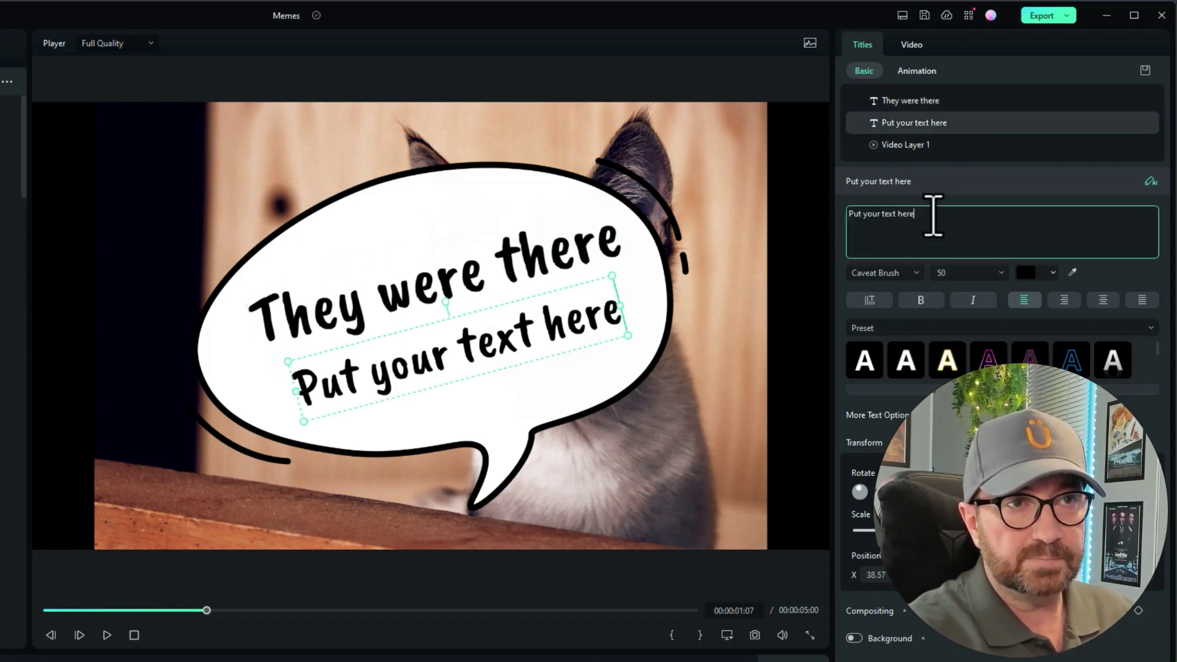
{"action": "left_click_drag", "start_coordinate": [933, 216], "coordinate": [841, 212]}
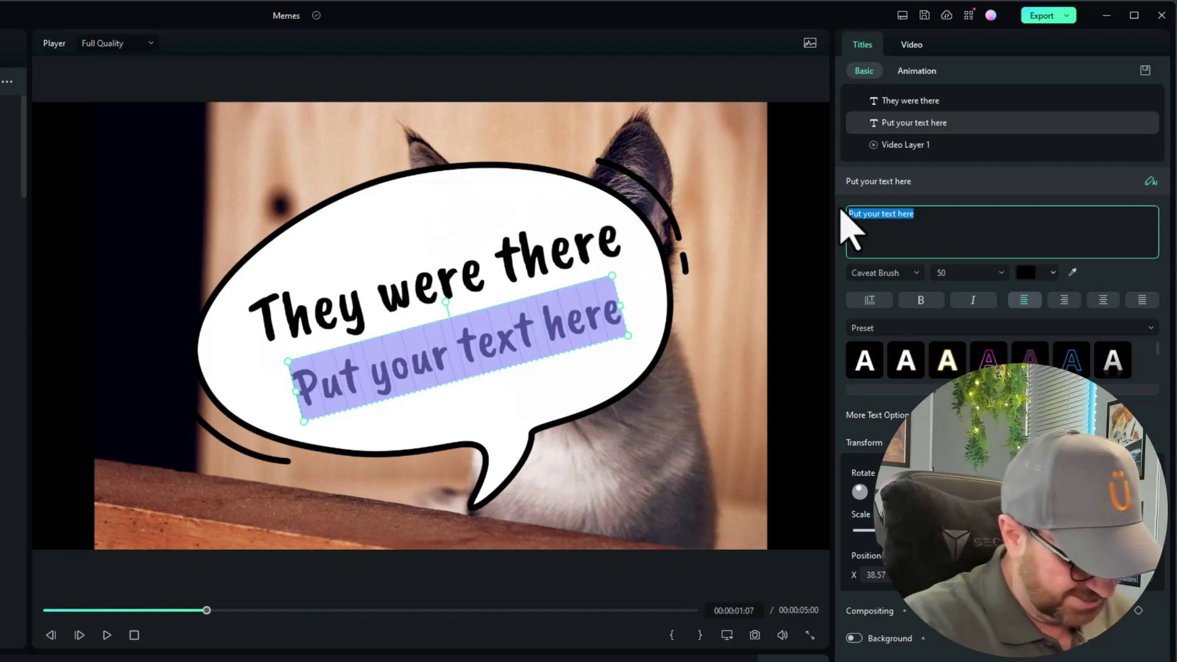
{"action": "type", "text": "before I w"}
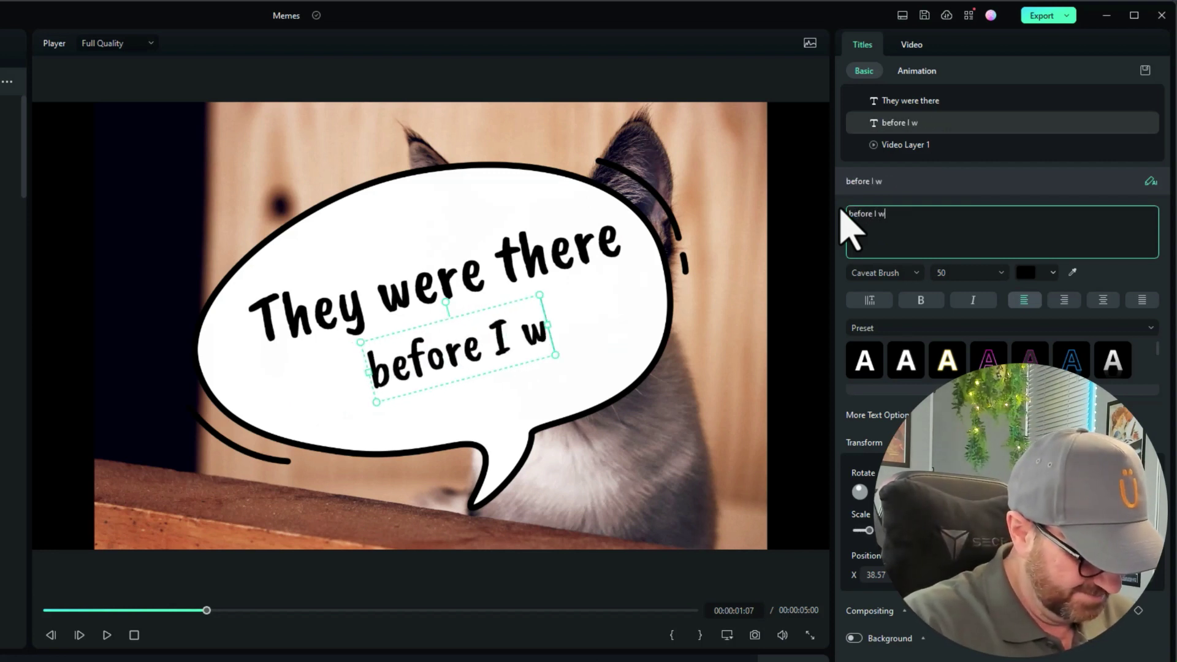
{"action": "type", "text": "ent to the vets!"}
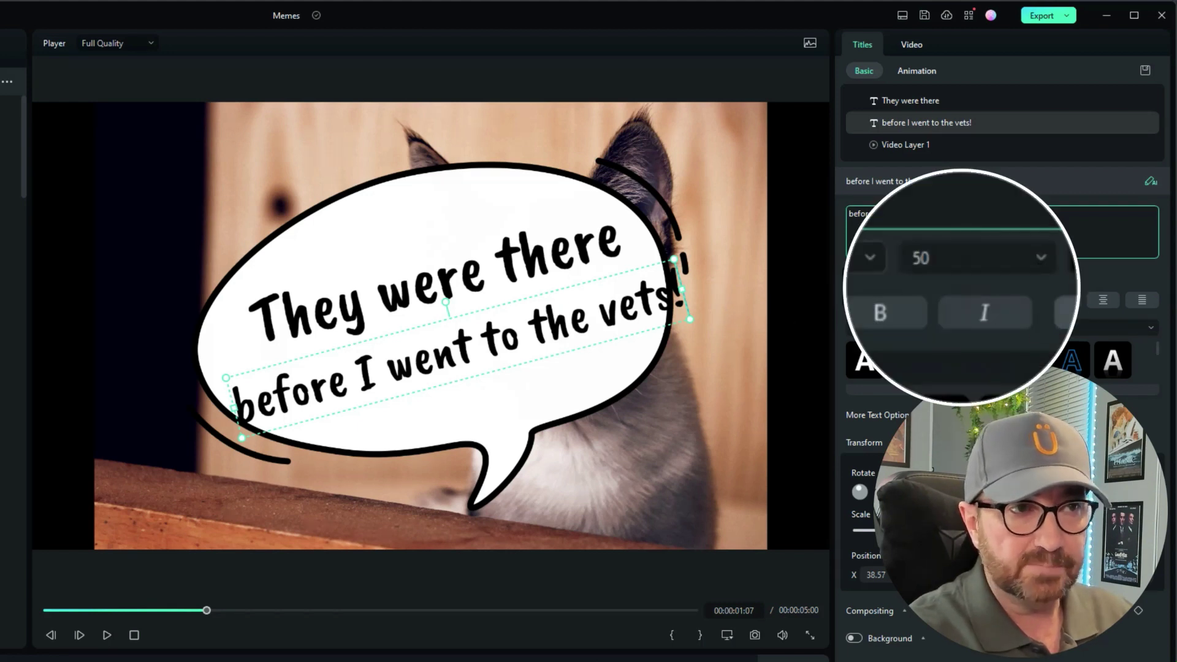
{"action": "left_click", "coordinate": [674, 260]}
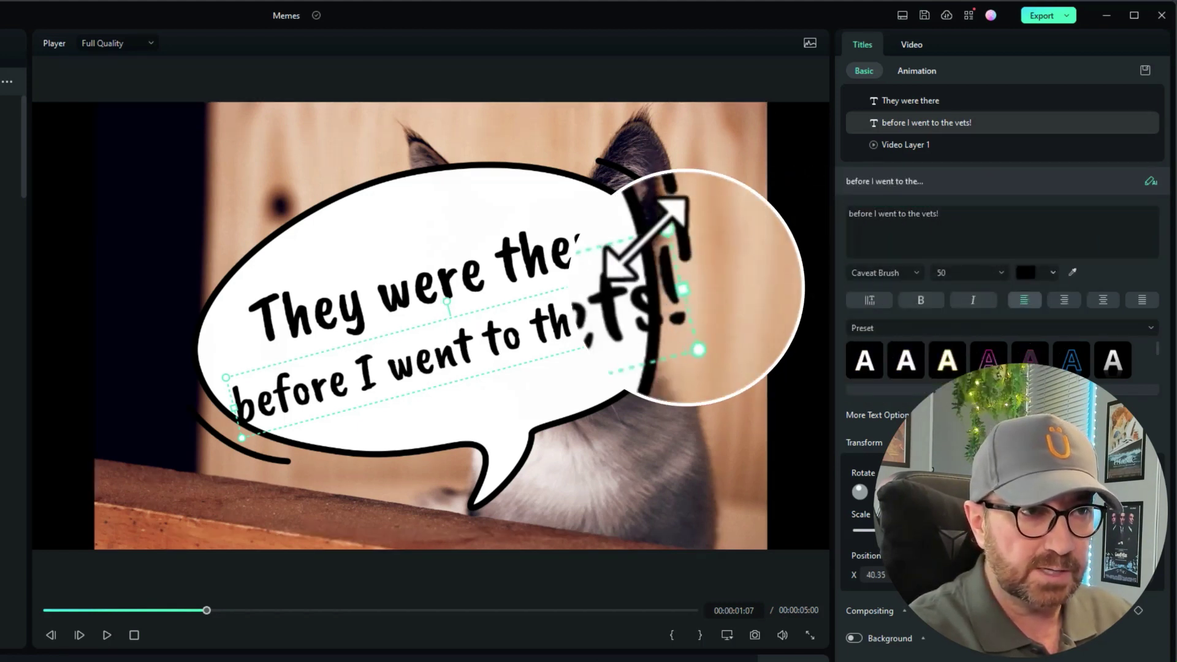
{"action": "left_click_drag", "start_coordinate": [668, 260], "coordinate": [623, 289]}
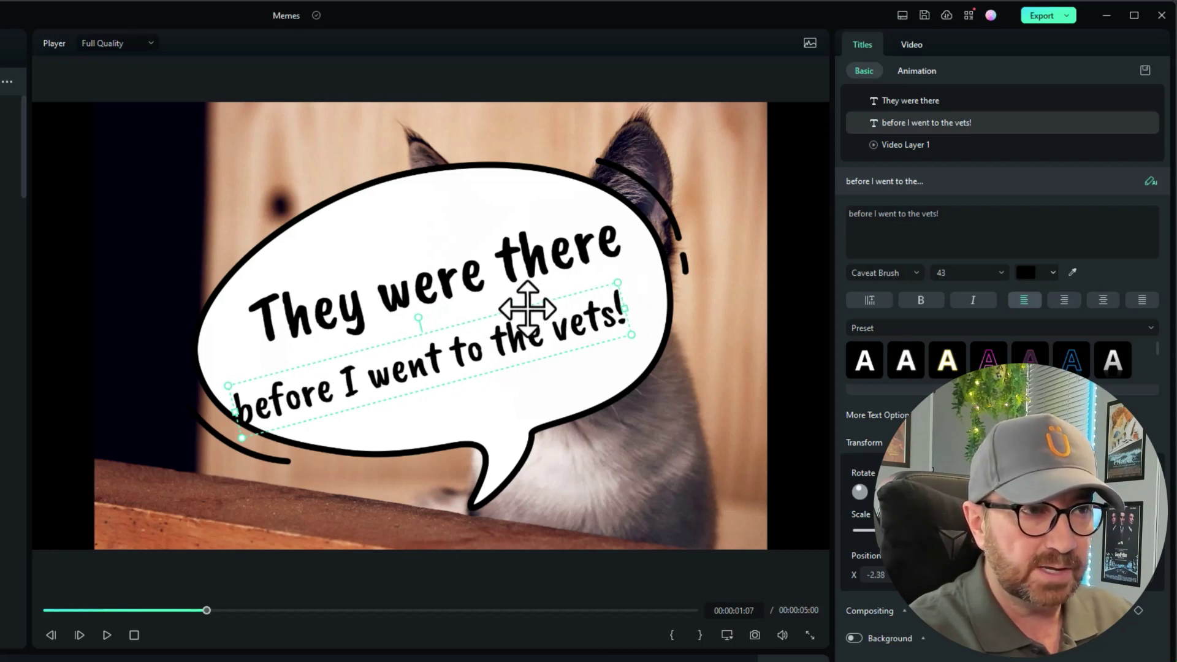
{"action": "left_click_drag", "start_coordinate": [528, 308], "coordinate": [562, 296]}
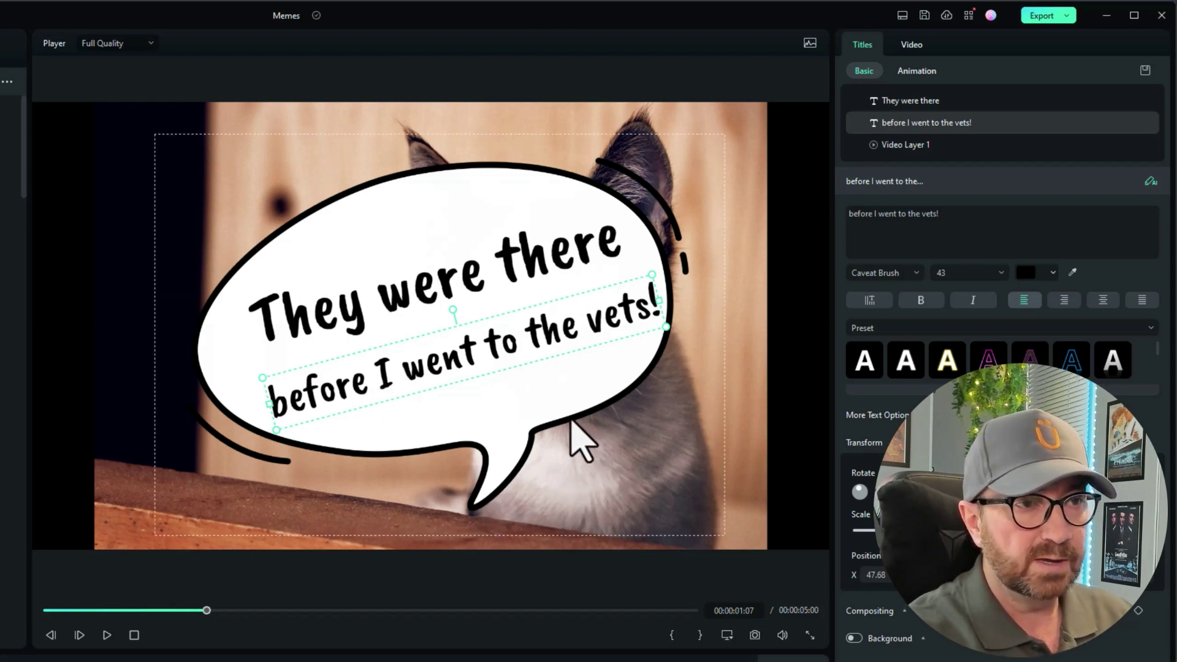
- Flip the cat photo horizontally, then select the 'They were there' text line
{"action": "left_click", "coordinate": [571, 421]}
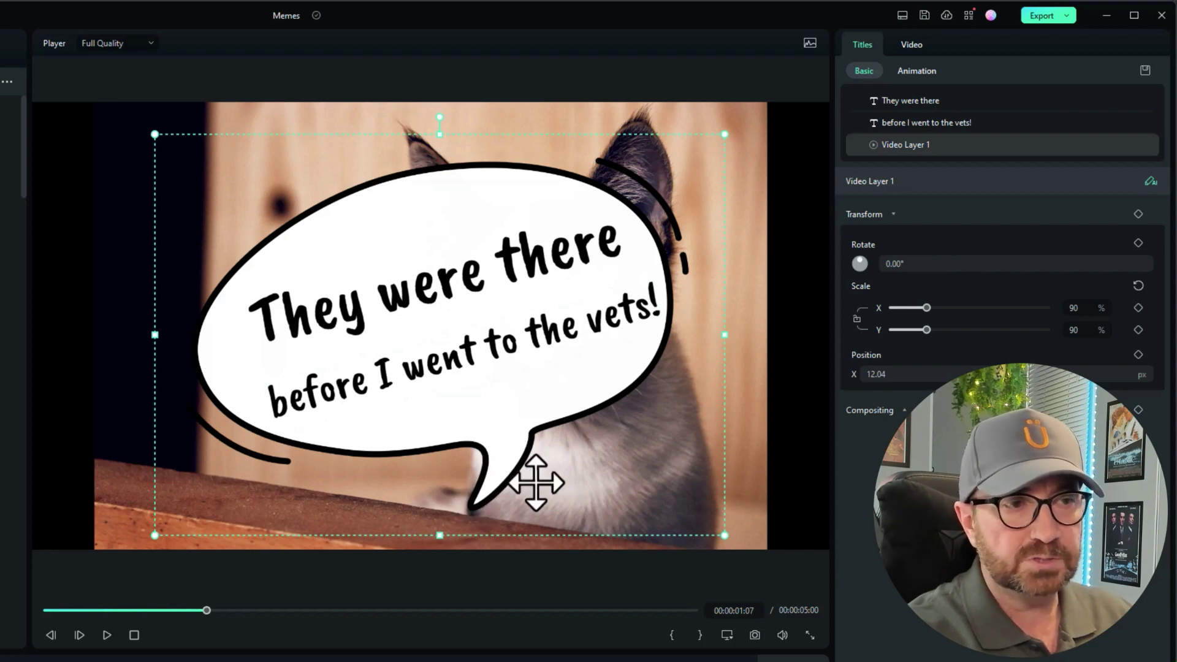
{"action": "left_click", "coordinate": [123, 307]}
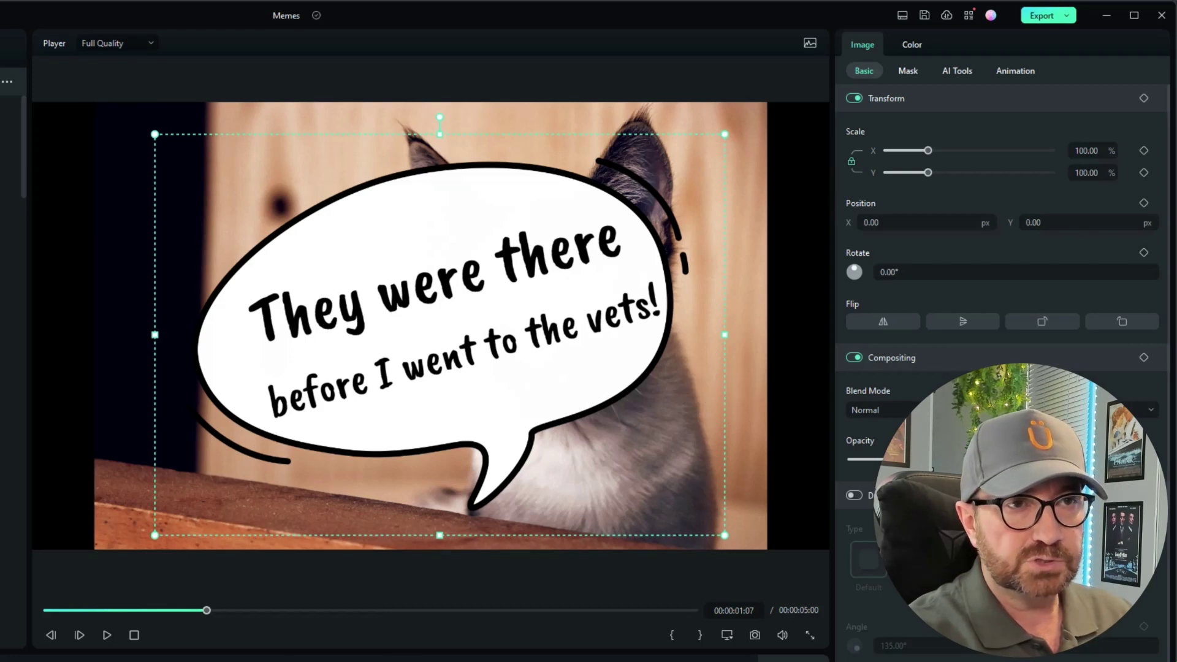
{"action": "left_click", "coordinate": [883, 321]}
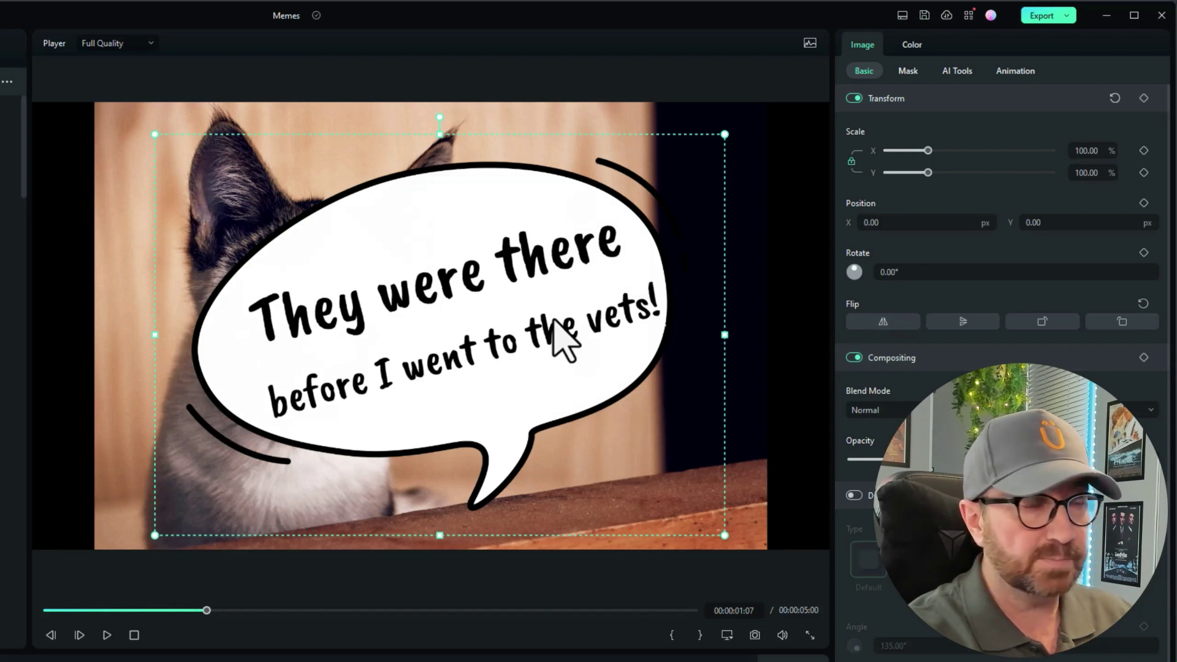
{"action": "left_click", "coordinate": [435, 288]}
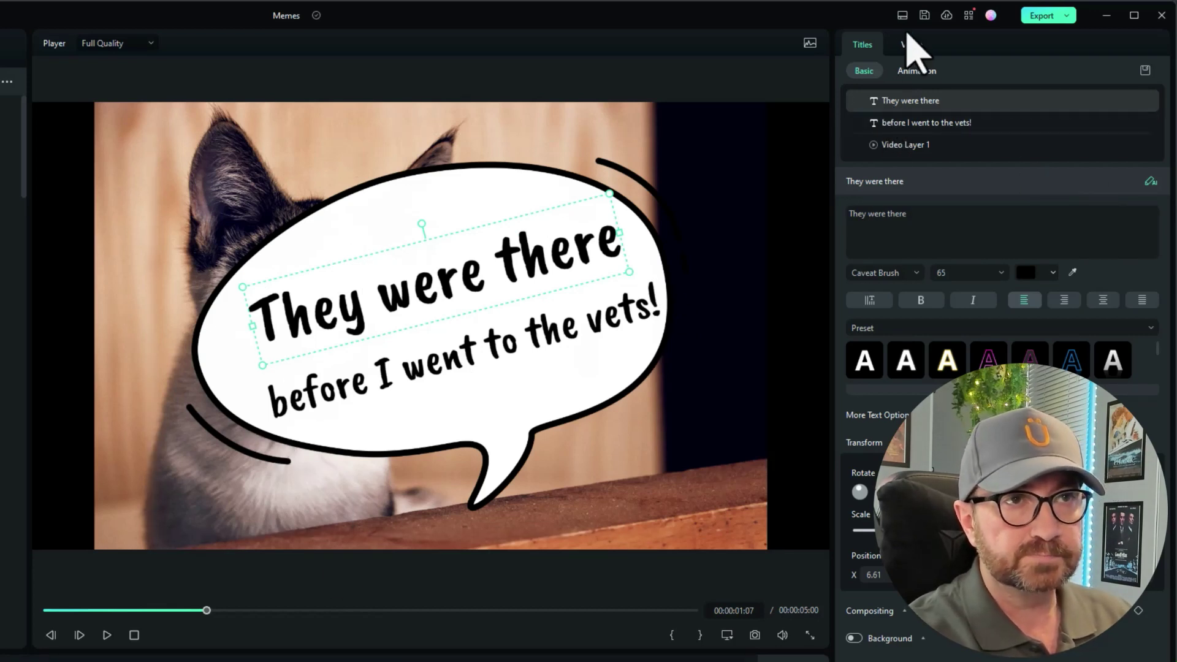
- Scale the bubble caption to 72.27%, rotate it 27°, position it at 398 × 259, and preview
{"action": "left_click", "coordinate": [909, 45]}
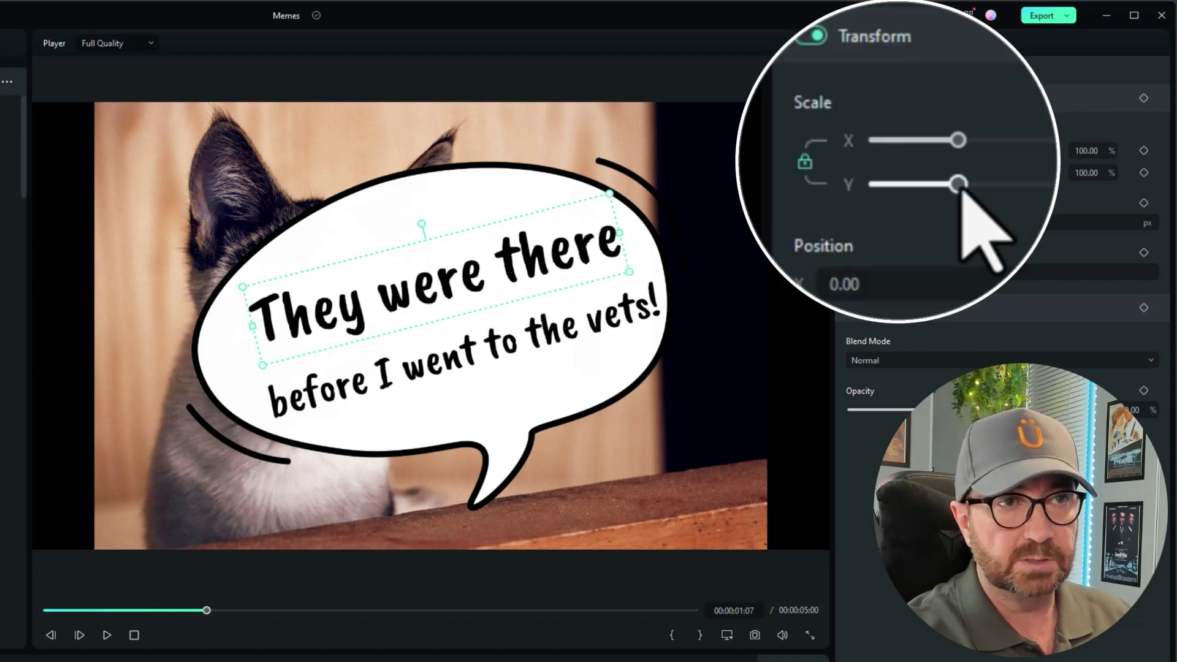
{"action": "left_click_drag", "start_coordinate": [929, 174], "coordinate": [917, 172]}
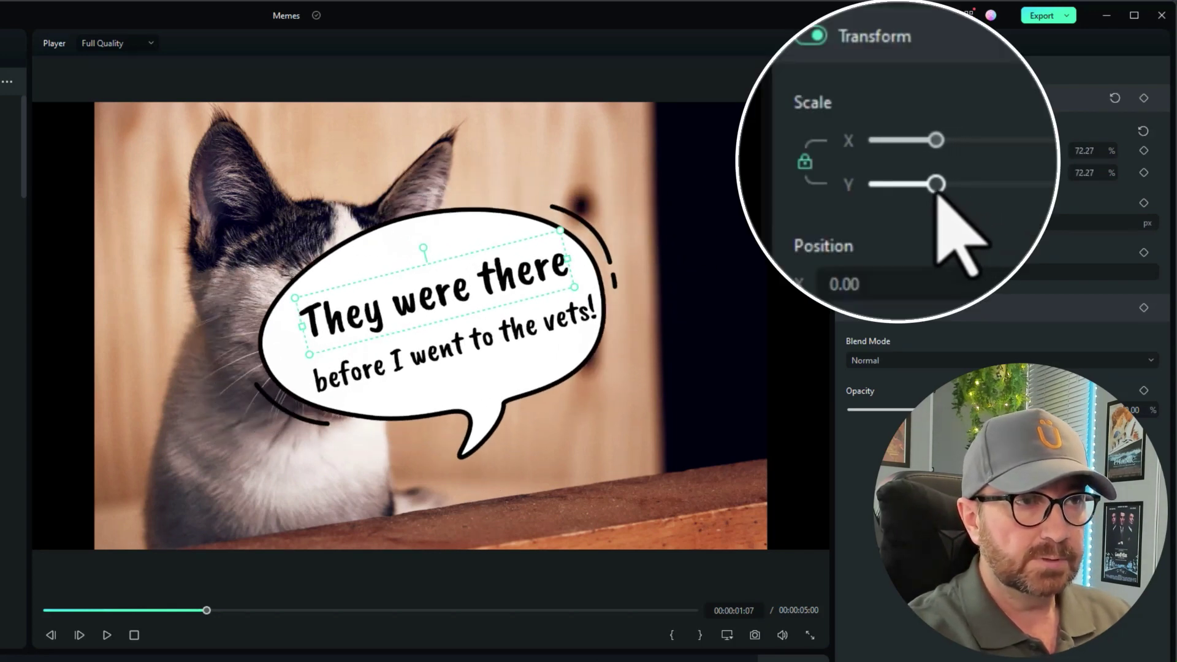
{"action": "left_click_drag", "start_coordinate": [890, 222], "coordinate": [1047, 226]}
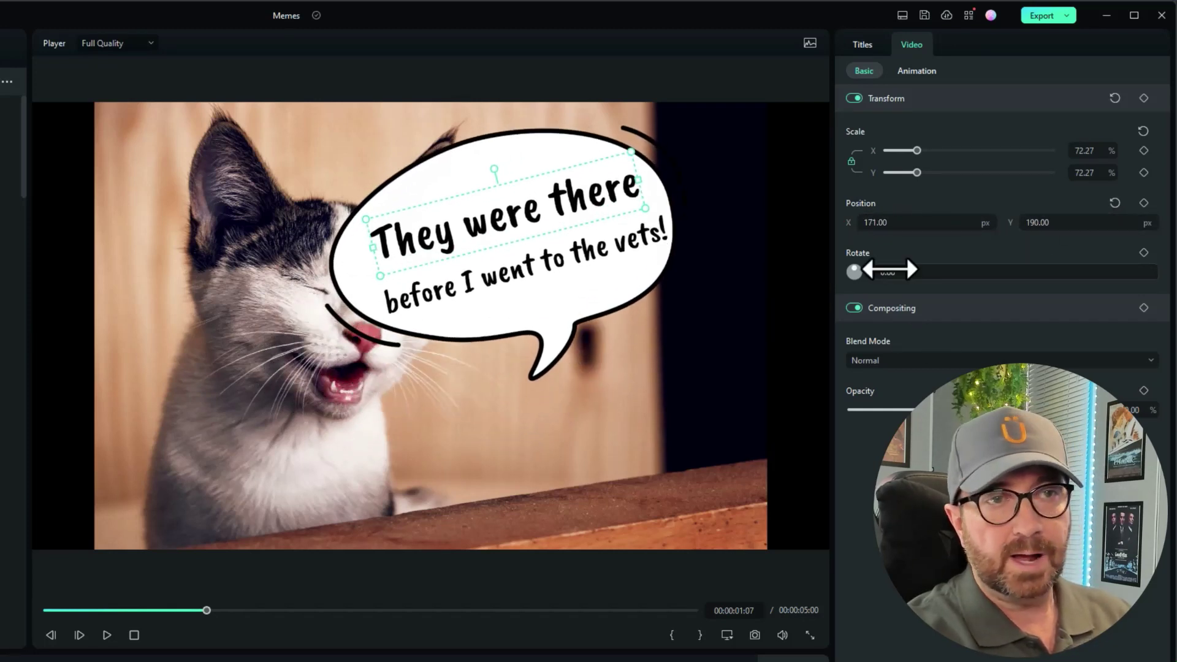
{"action": "left_click_drag", "start_coordinate": [890, 269], "coordinate": [917, 270]}
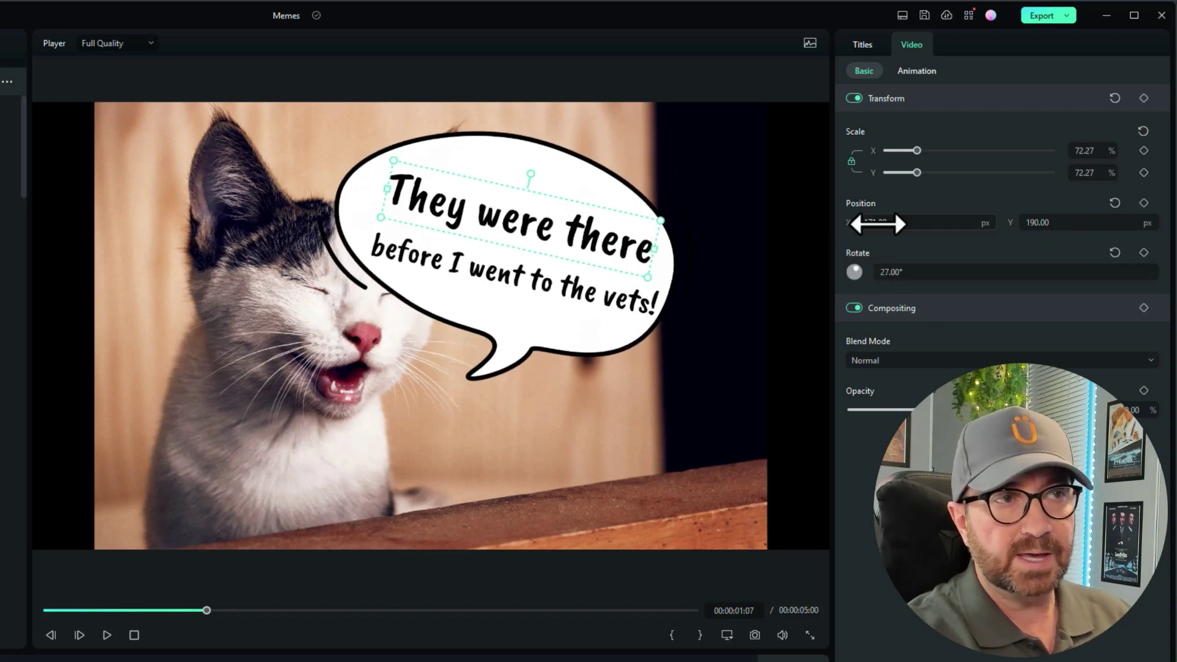
{"action": "left_click_drag", "start_coordinate": [875, 221], "coordinate": [1088, 225]}
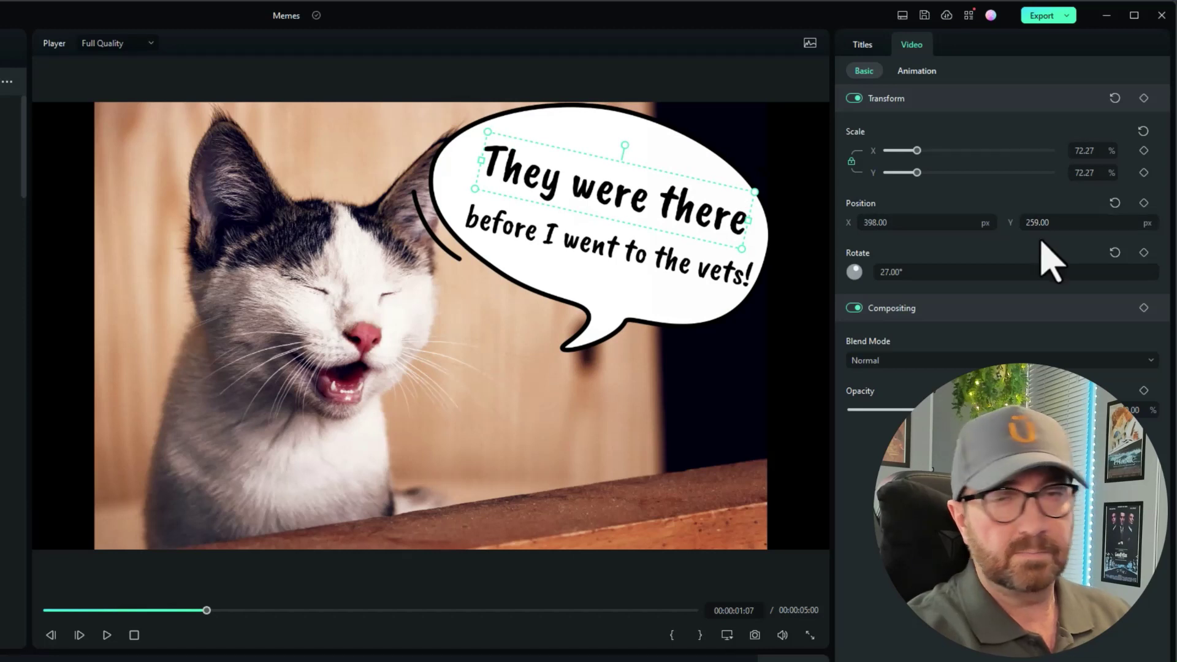
{"action": "left_click", "coordinate": [136, 637]}
{"action": "left_click", "coordinate": [108, 638]}
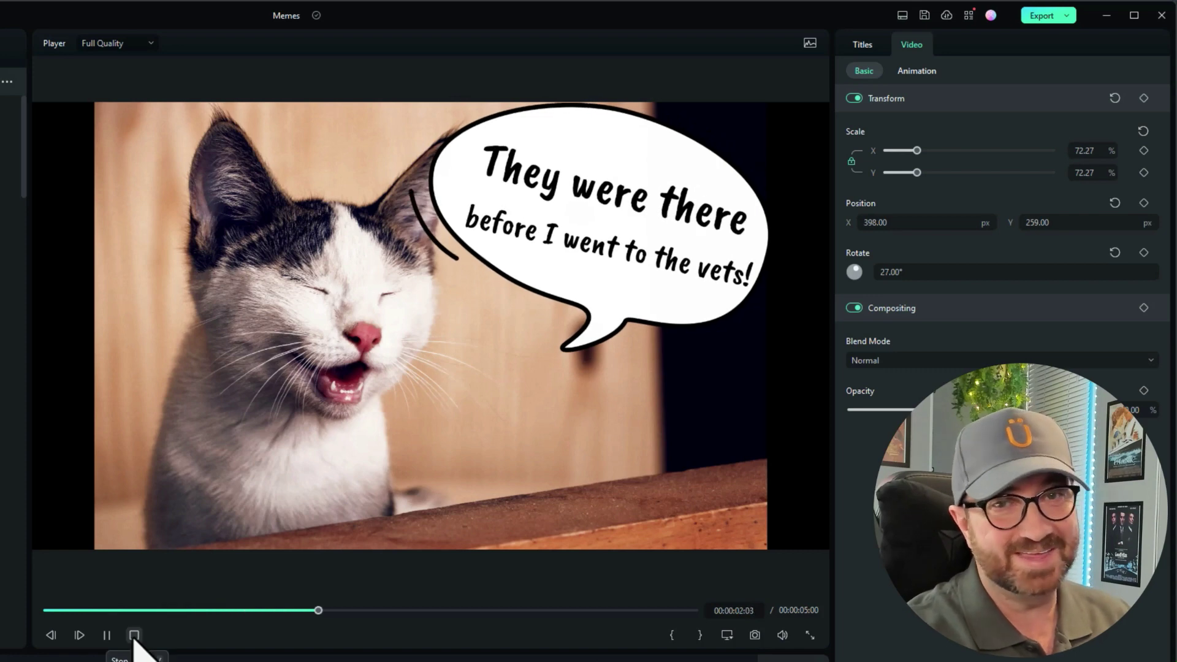
- Stop playback and search the music library for 'funny'
{"action": "left_click", "coordinate": [134, 636]}
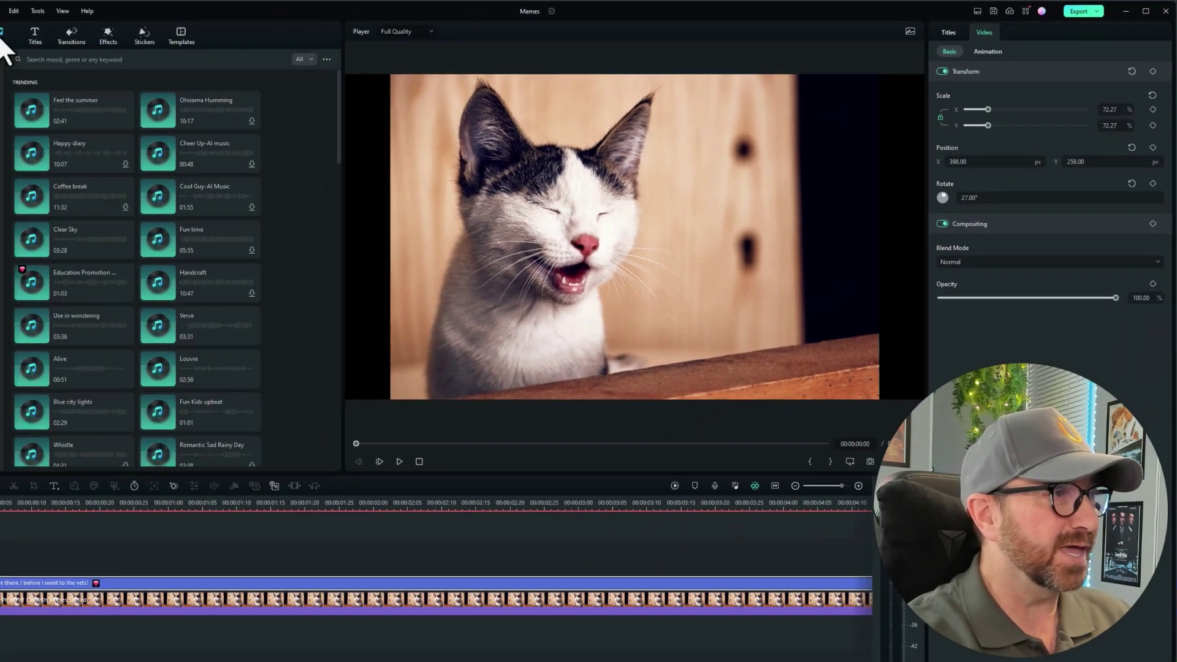
{"action": "left_click", "coordinate": [96, 33]}
{"action": "left_click", "coordinate": [151, 56]}
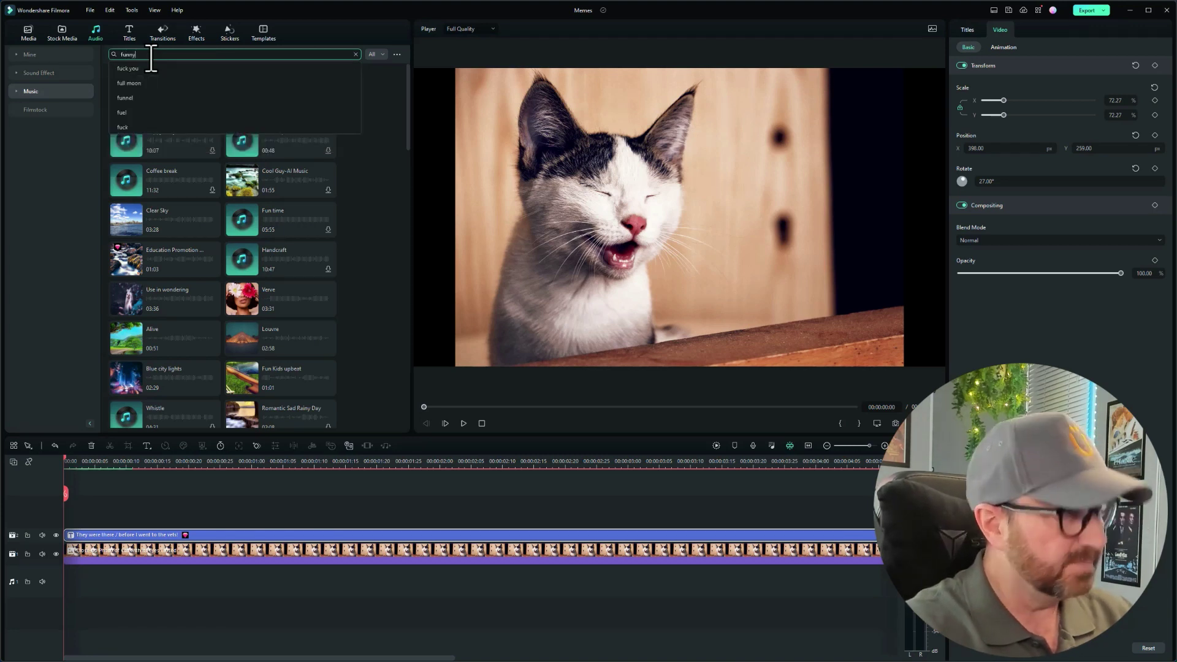
{"action": "type", "text": "funny"}
{"action": "key", "text": "Return"}
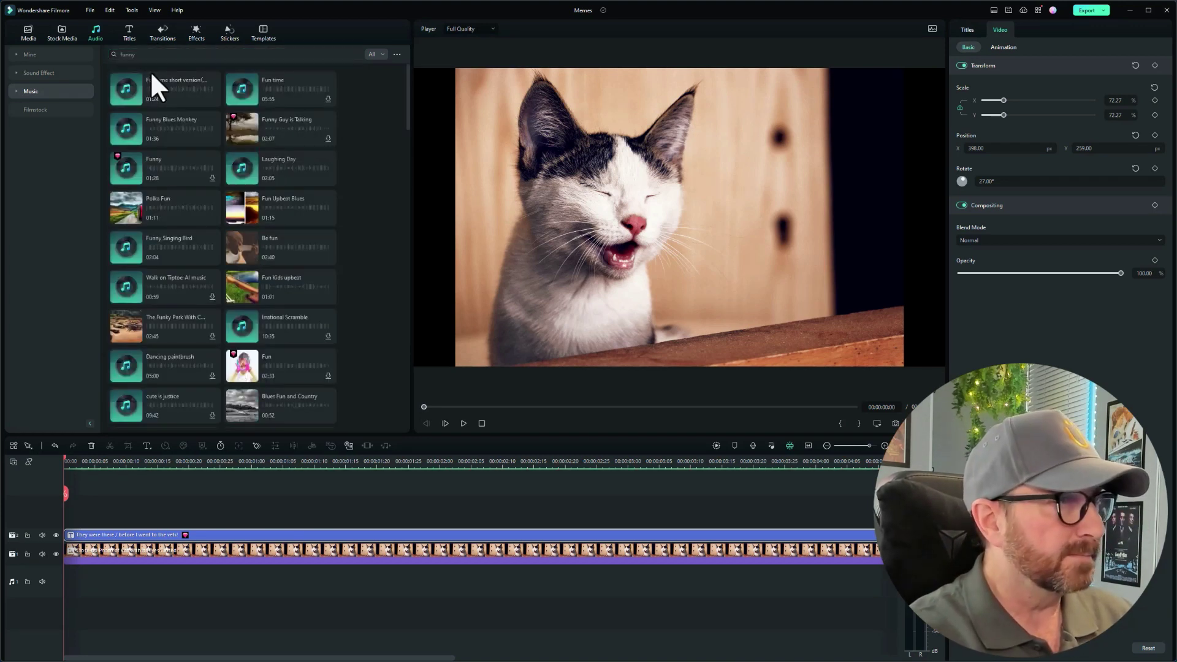
- Add 'Fun time short version' under the cat clip, aligned to the start, and play it
{"action": "left_click_drag", "start_coordinate": [135, 92], "coordinate": [70, 580]}
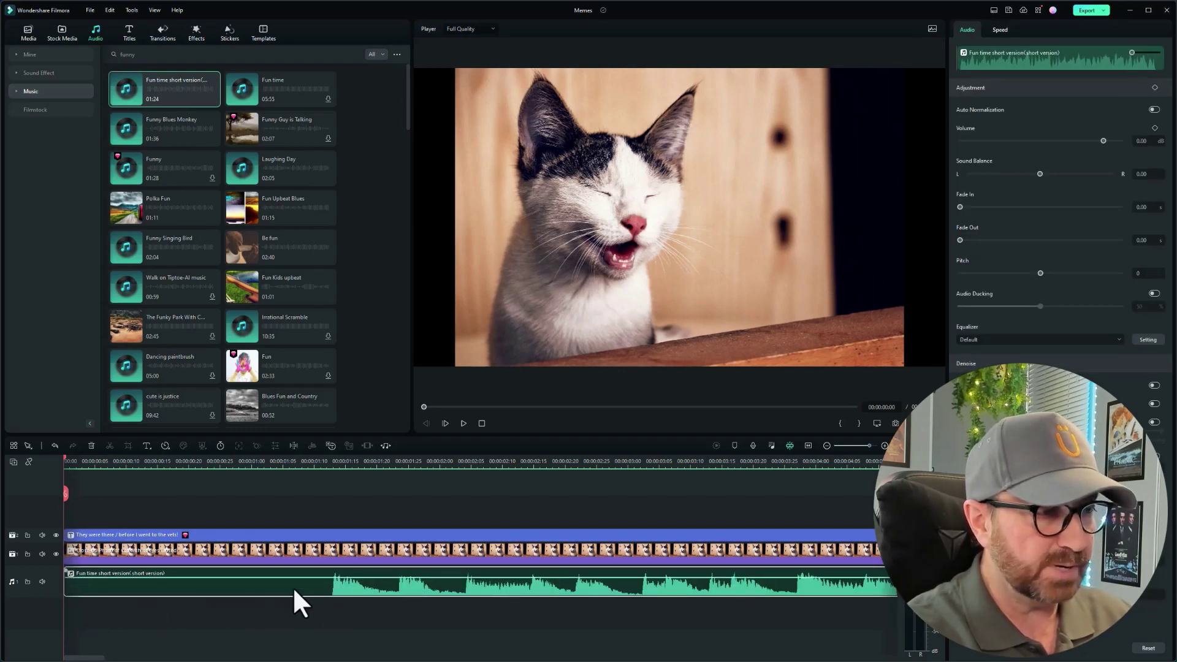
{"action": "left_click_drag", "start_coordinate": [65, 588], "coordinate": [323, 599]}
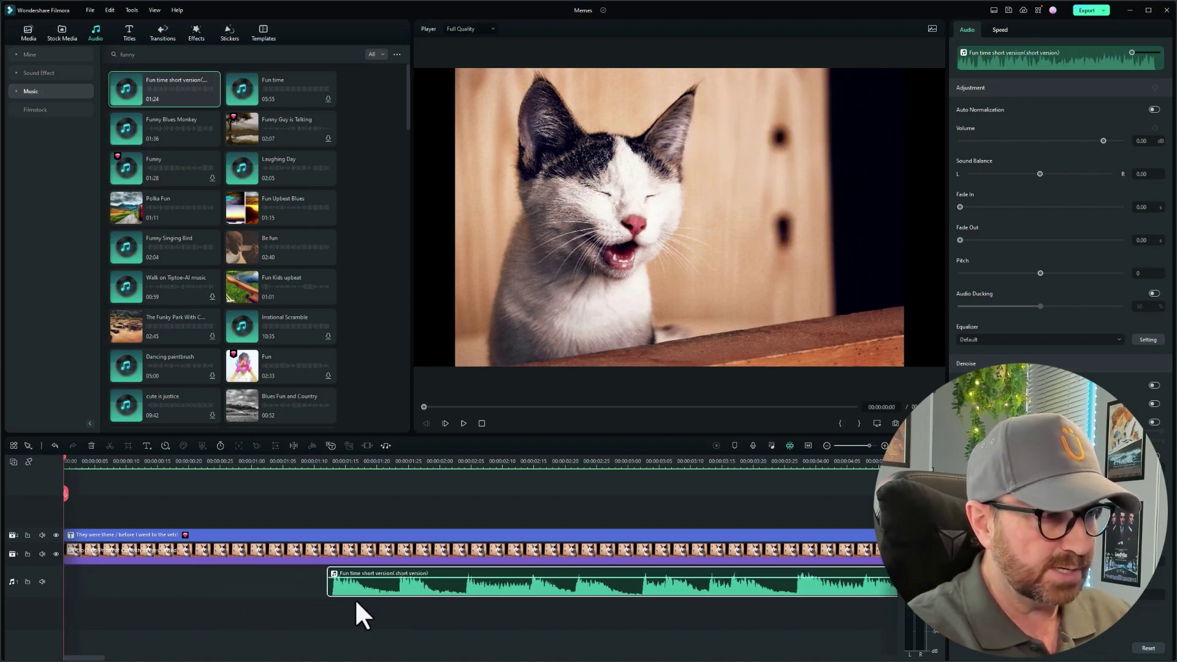
{"action": "left_click_drag", "start_coordinate": [417, 589], "coordinate": [126, 588]}
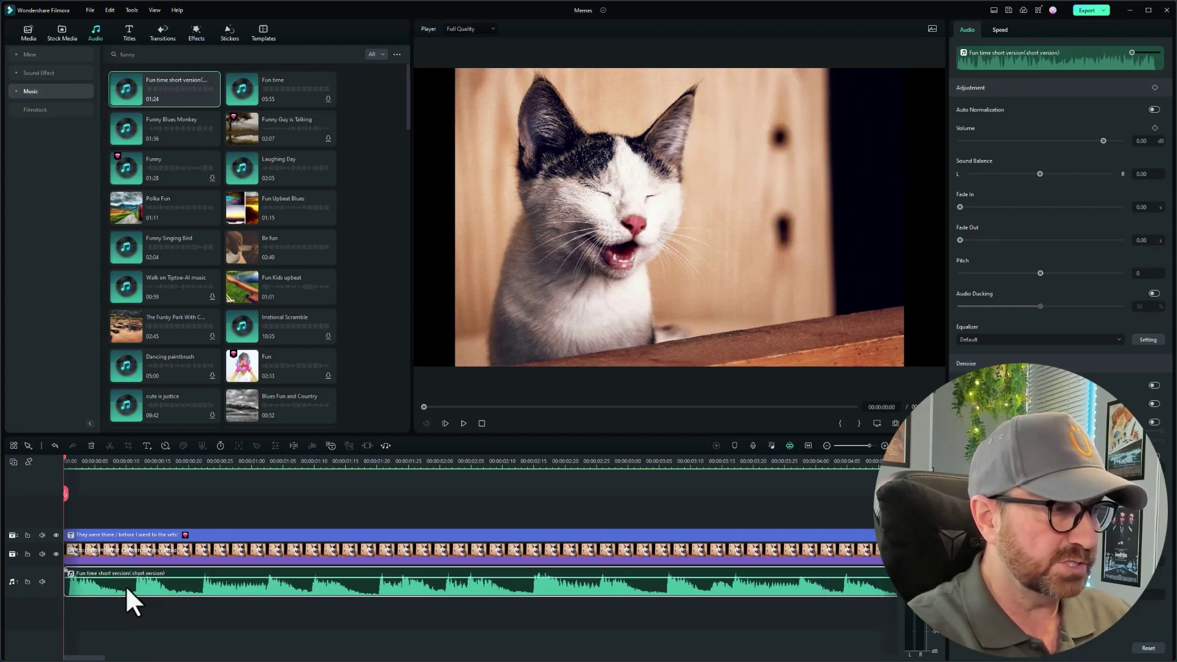
{"action": "left_click", "coordinate": [463, 423]}
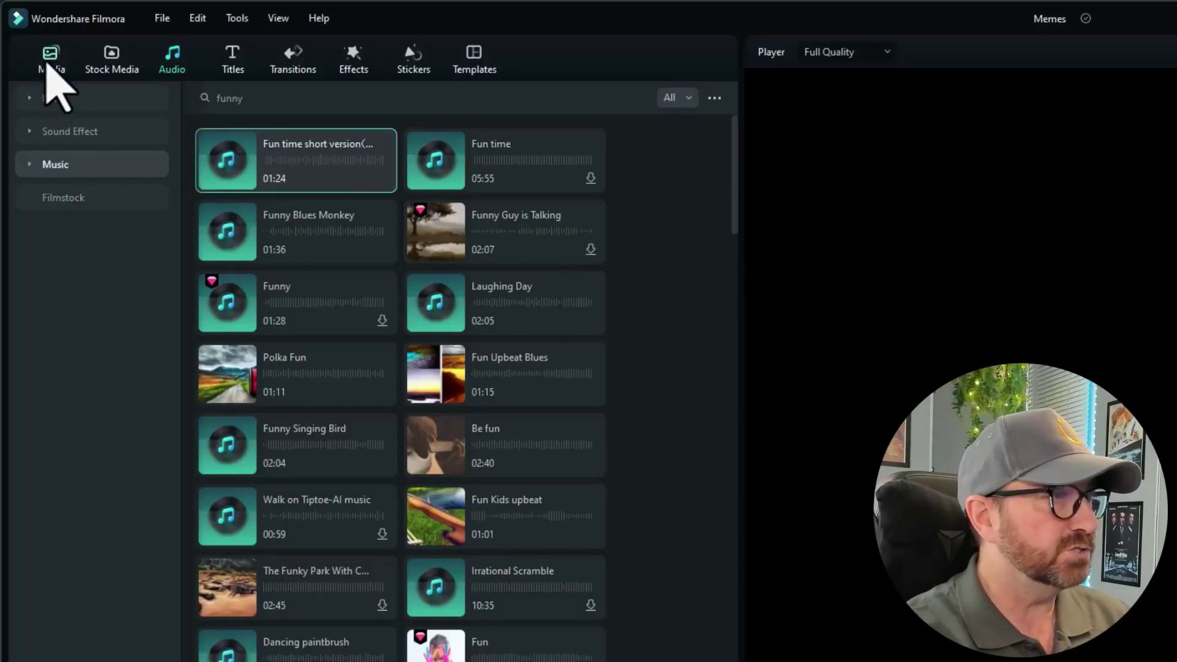
- Generate a CGI-style AI image from the prompt 'the face of a shocked cat'
{"action": "left_click", "coordinate": [49, 67]}
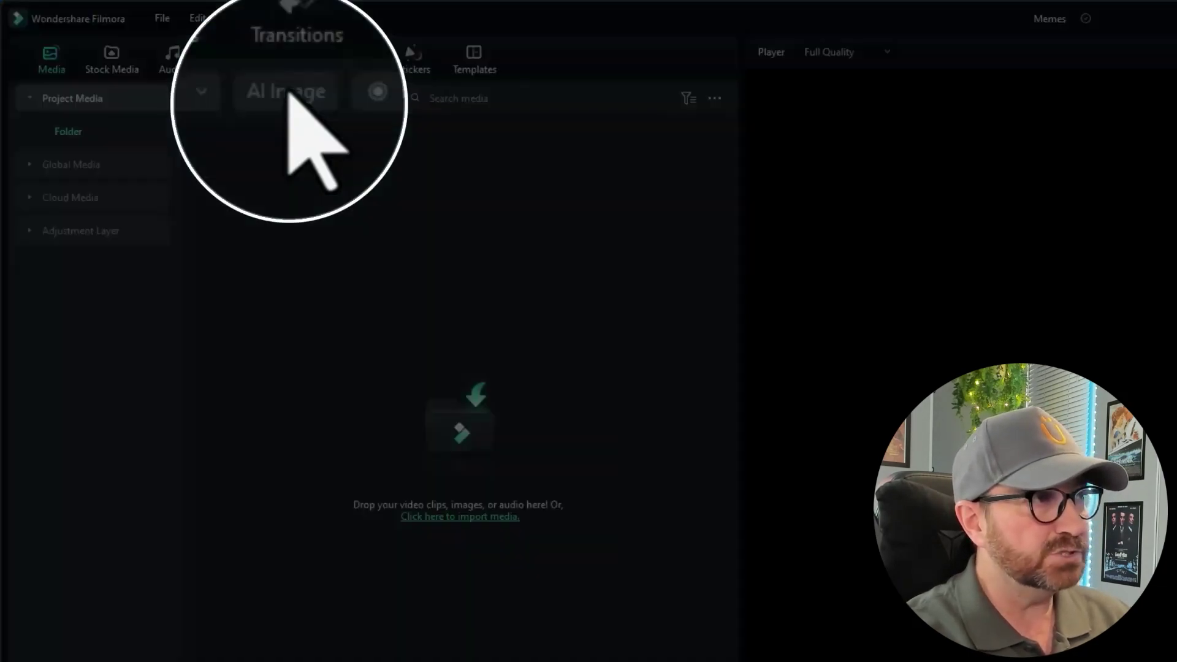
{"action": "left_click", "coordinate": [270, 98]}
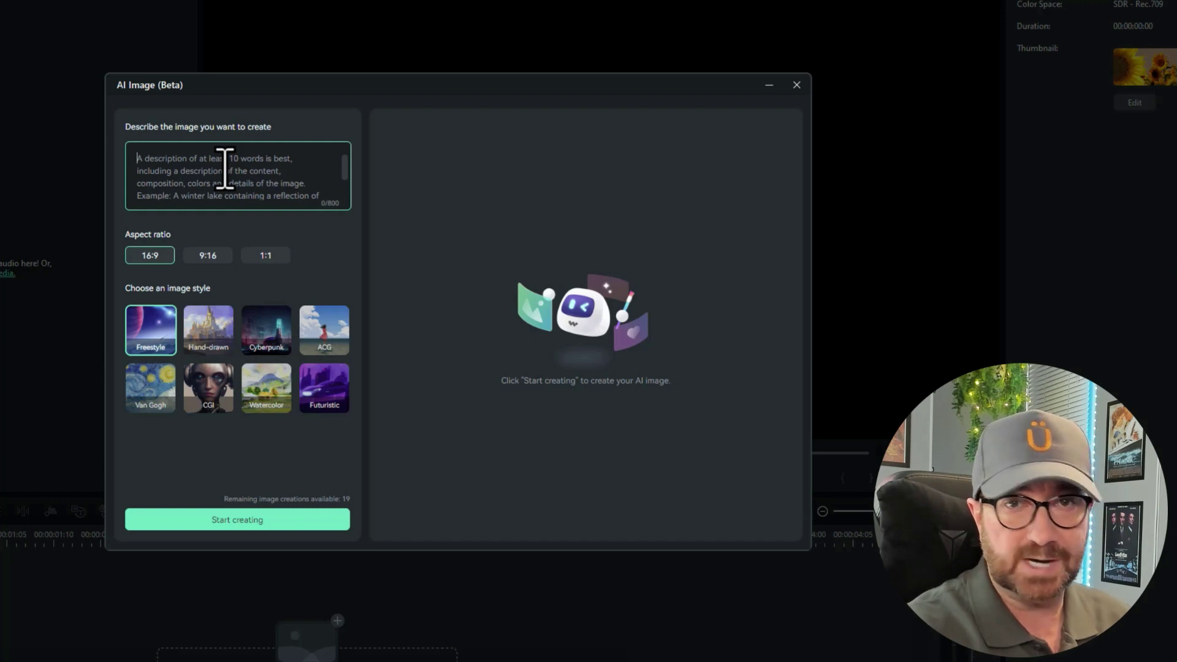
{"action": "type", "text": "th"}
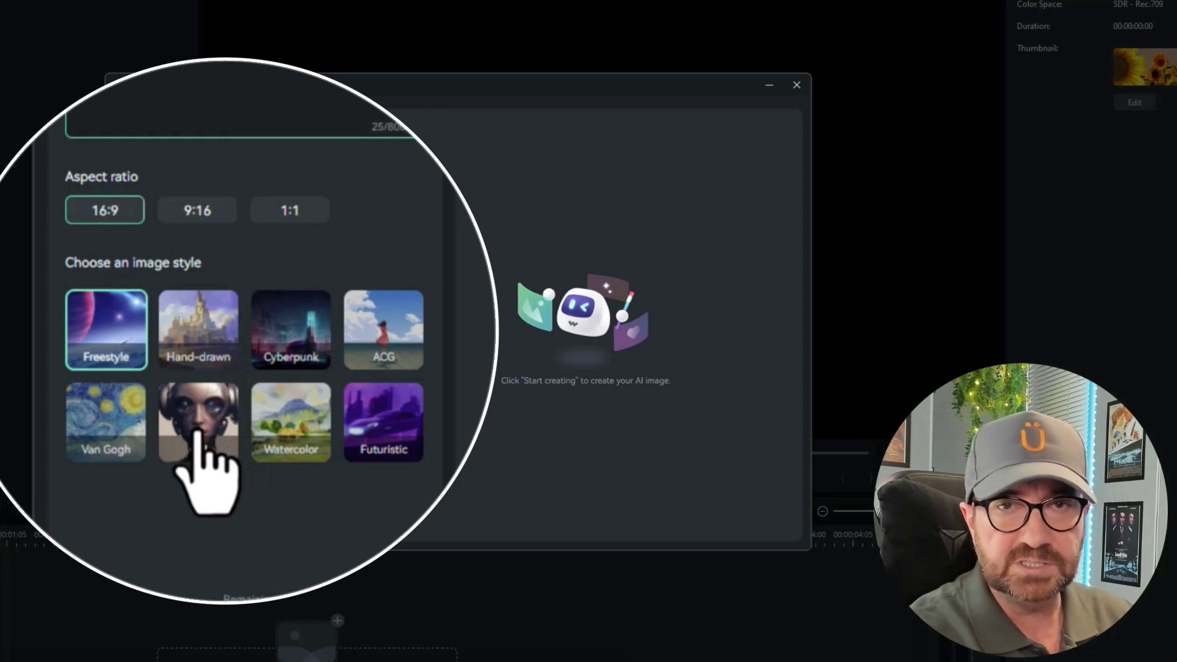
{"action": "left_click", "coordinate": [209, 396]}
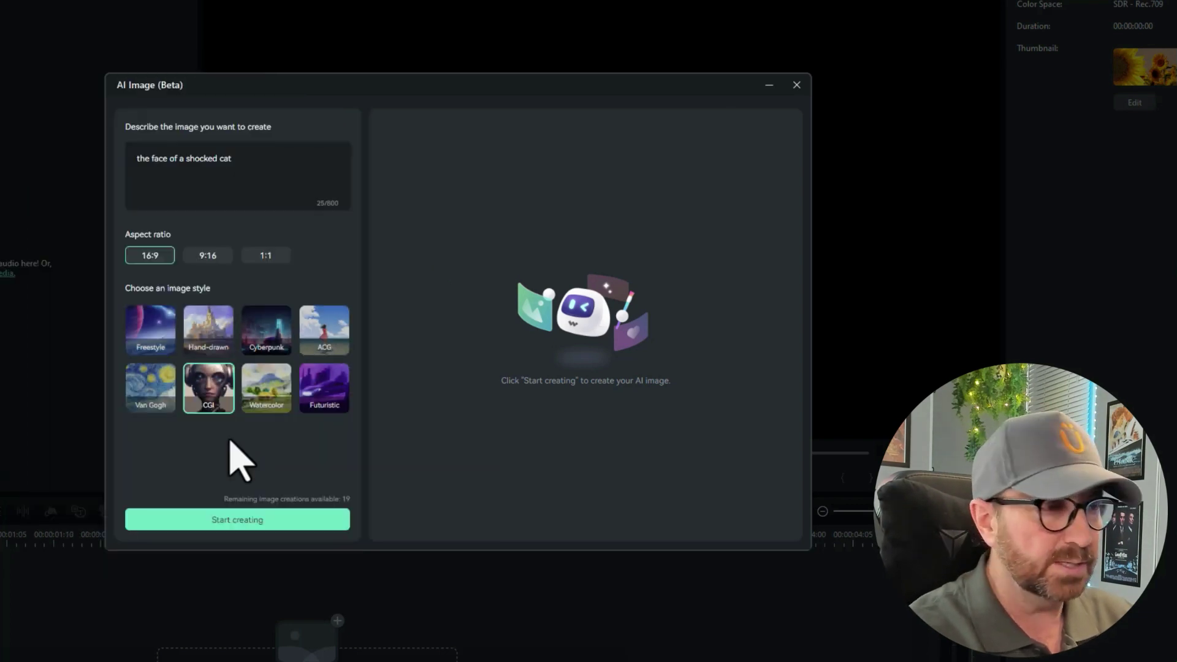
{"action": "left_click", "coordinate": [242, 521]}
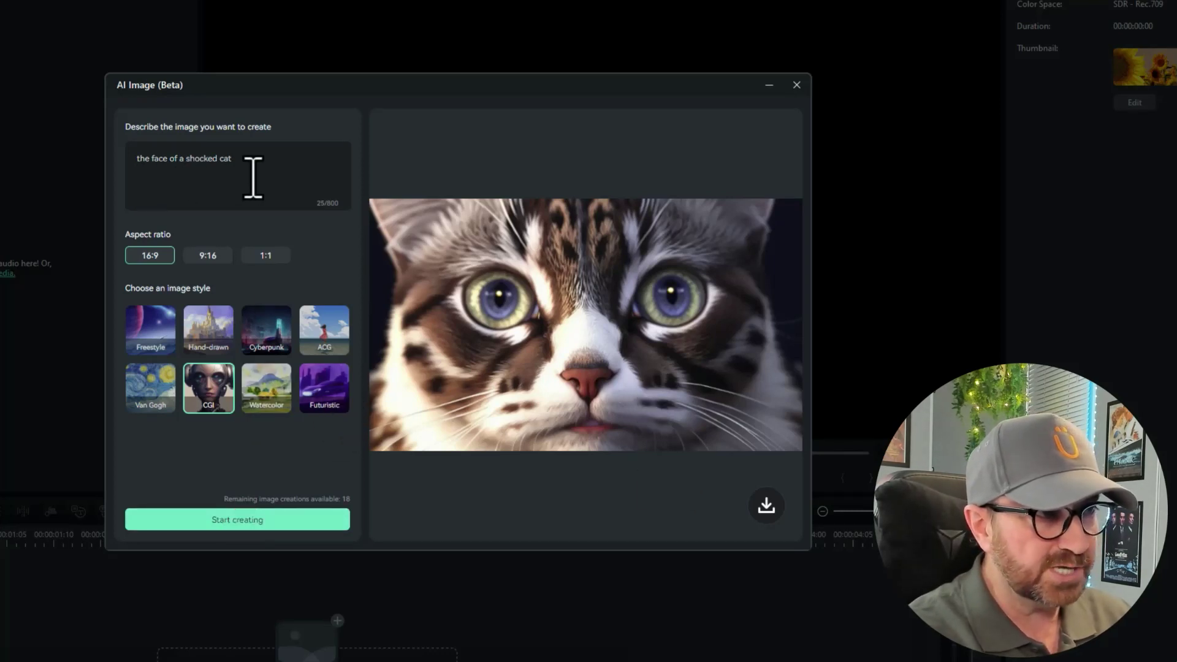
- Regenerate the shocked cat in ACG style and download it into Project Media for the timeline
{"action": "left_click", "coordinate": [327, 328]}
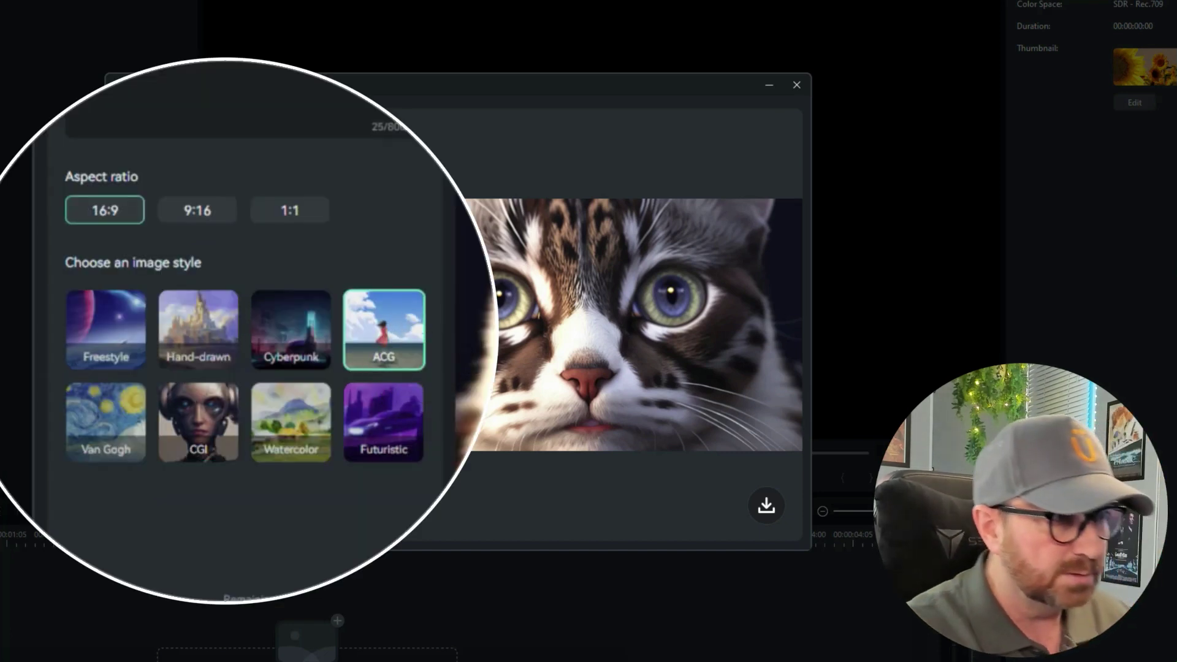
{"action": "left_click", "coordinate": [222, 526]}
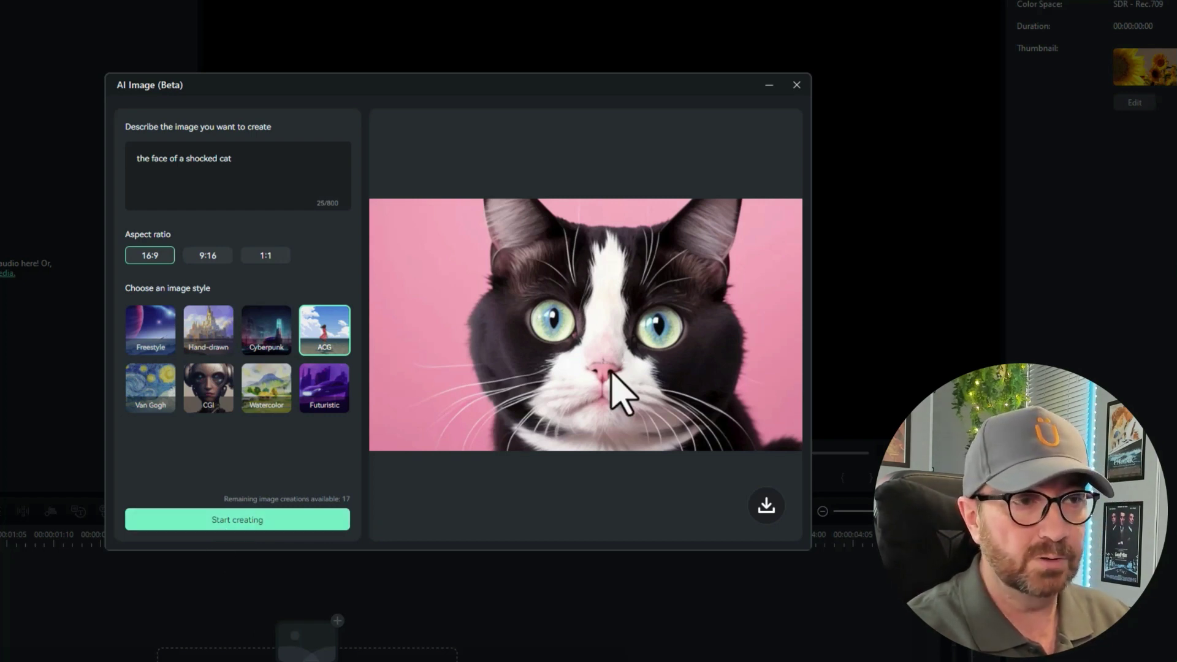
{"action": "left_click", "coordinate": [768, 508]}
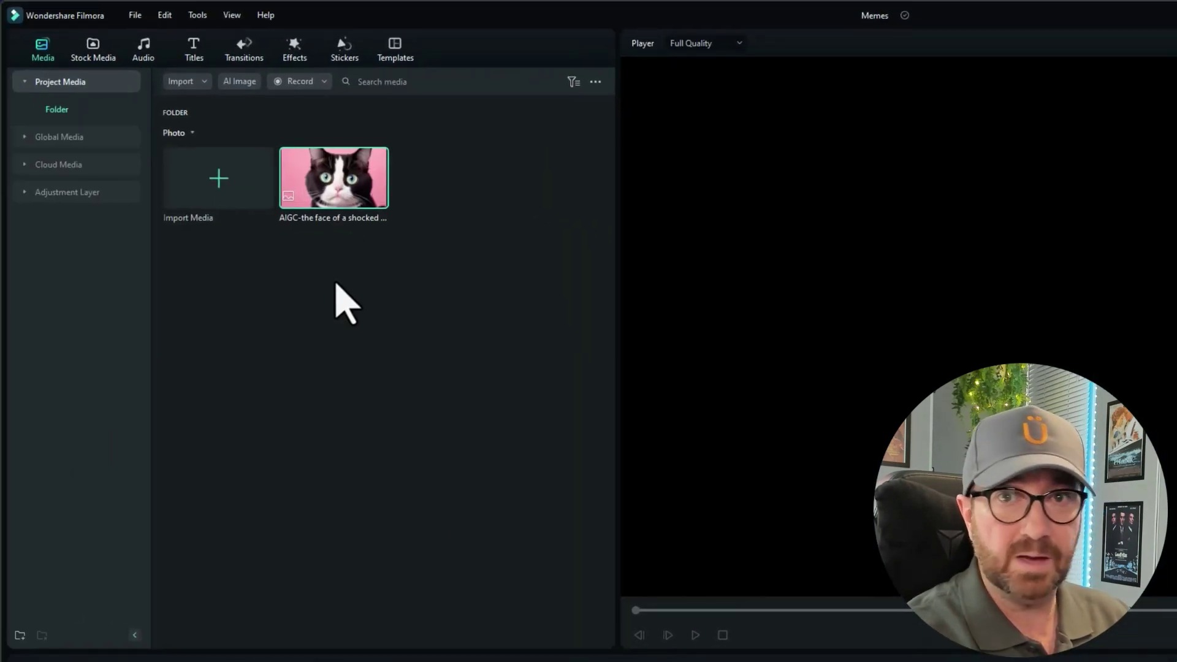
{"action": "left_click_drag", "start_coordinate": [337, 197], "coordinate": [128, 661]}
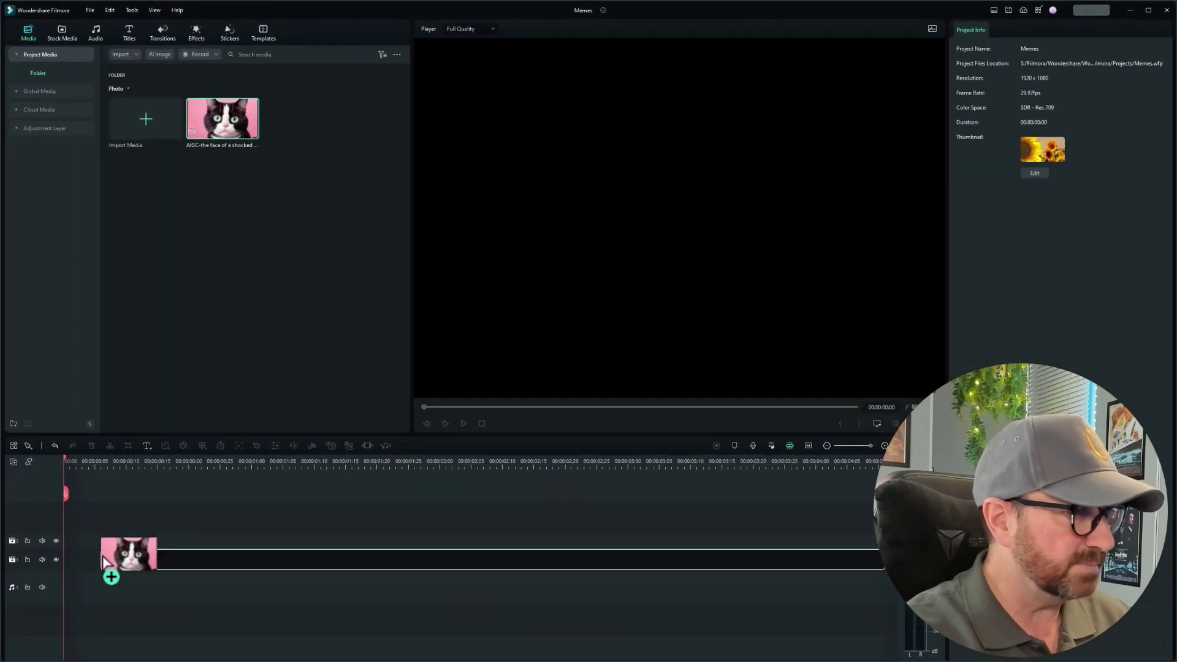
- Put the pink cat image on the video track and search Titles for 'bubble' designs
{"action": "left_click_drag", "start_coordinate": [86, 586], "coordinate": [63, 583]}
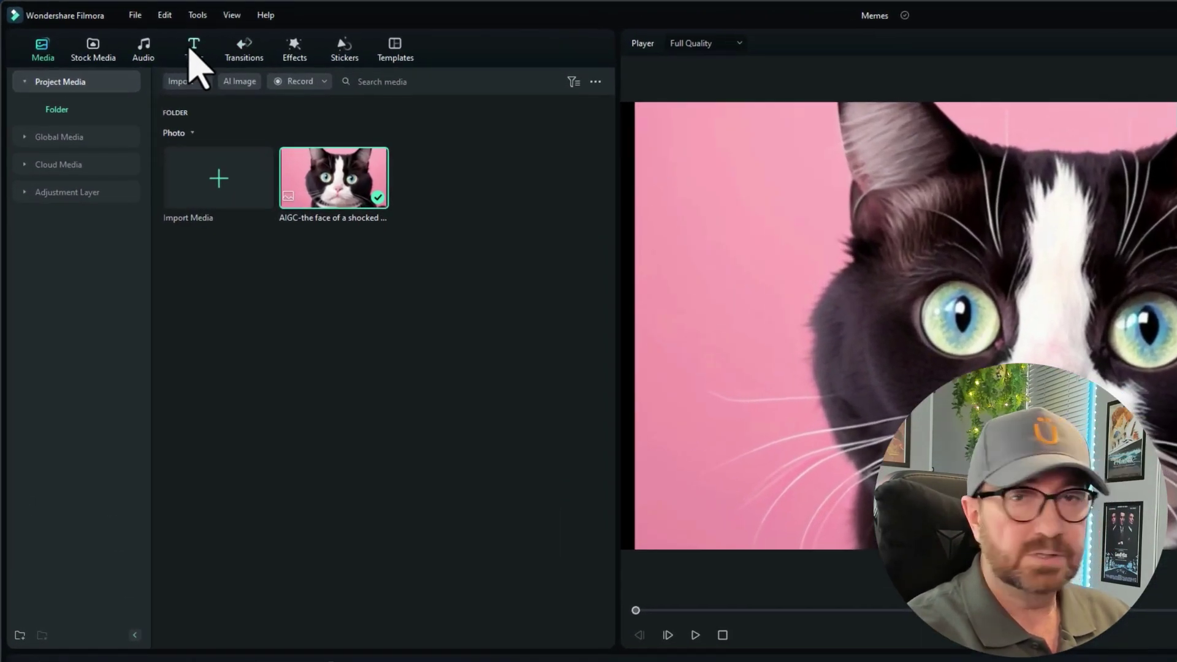
{"action": "left_click", "coordinate": [194, 49]}
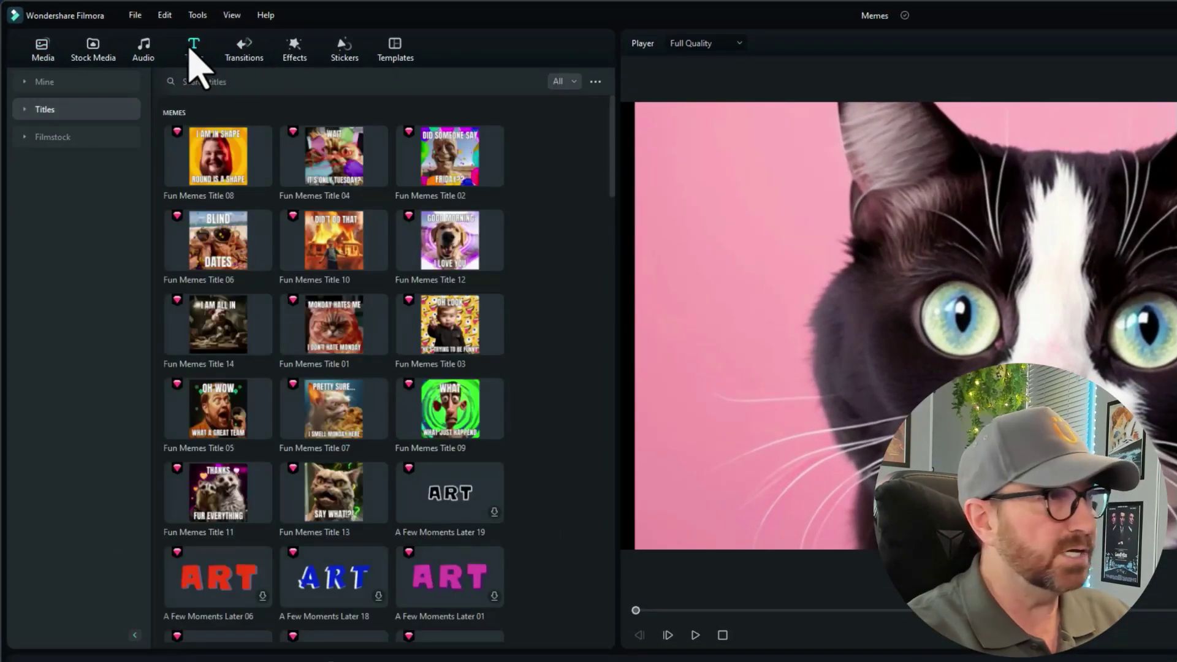
{"action": "left_click", "coordinate": [224, 81]}
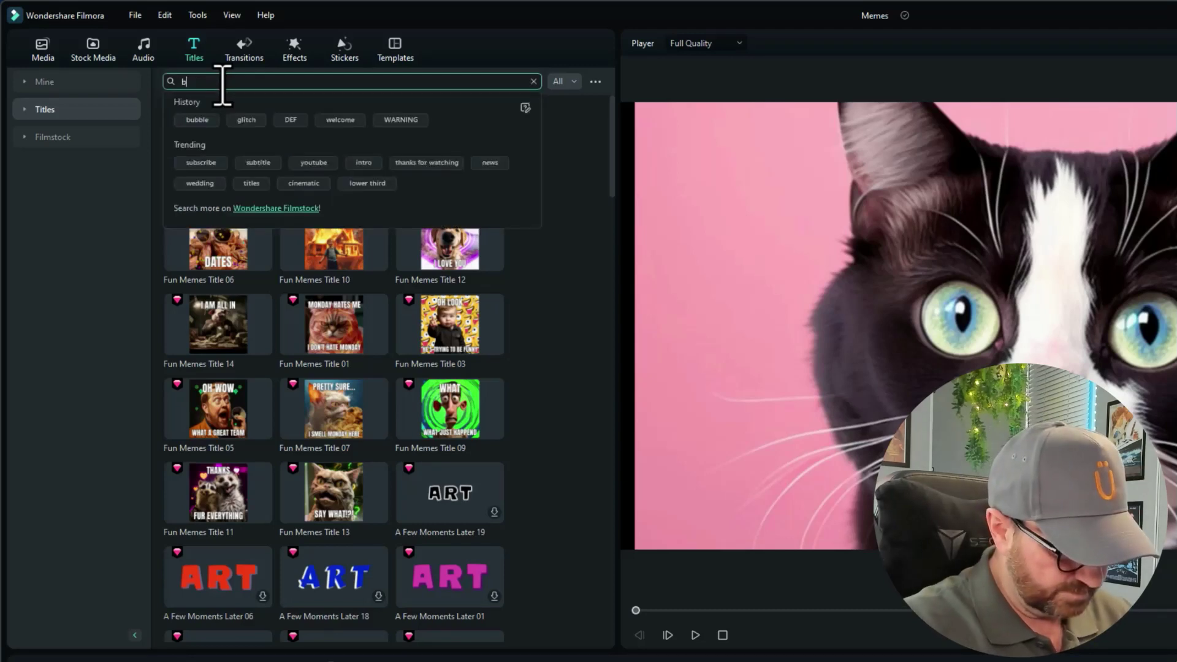
{"action": "key", "text": "Return"}
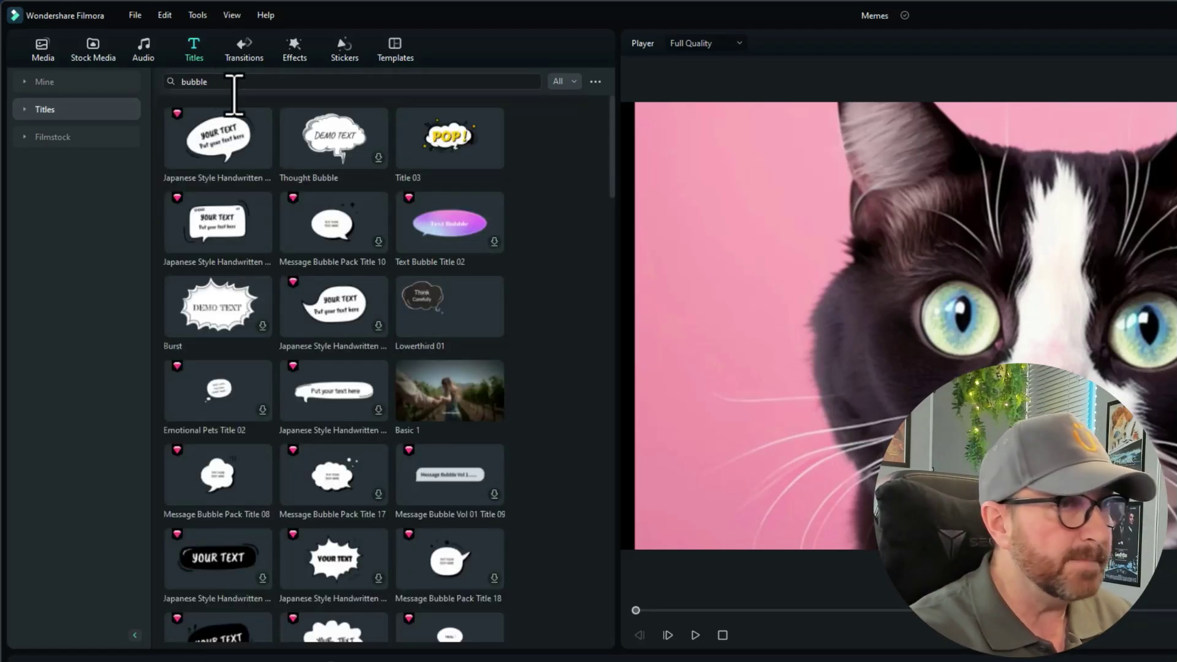
{"action": "mouse_move", "coordinate": [337, 233]}
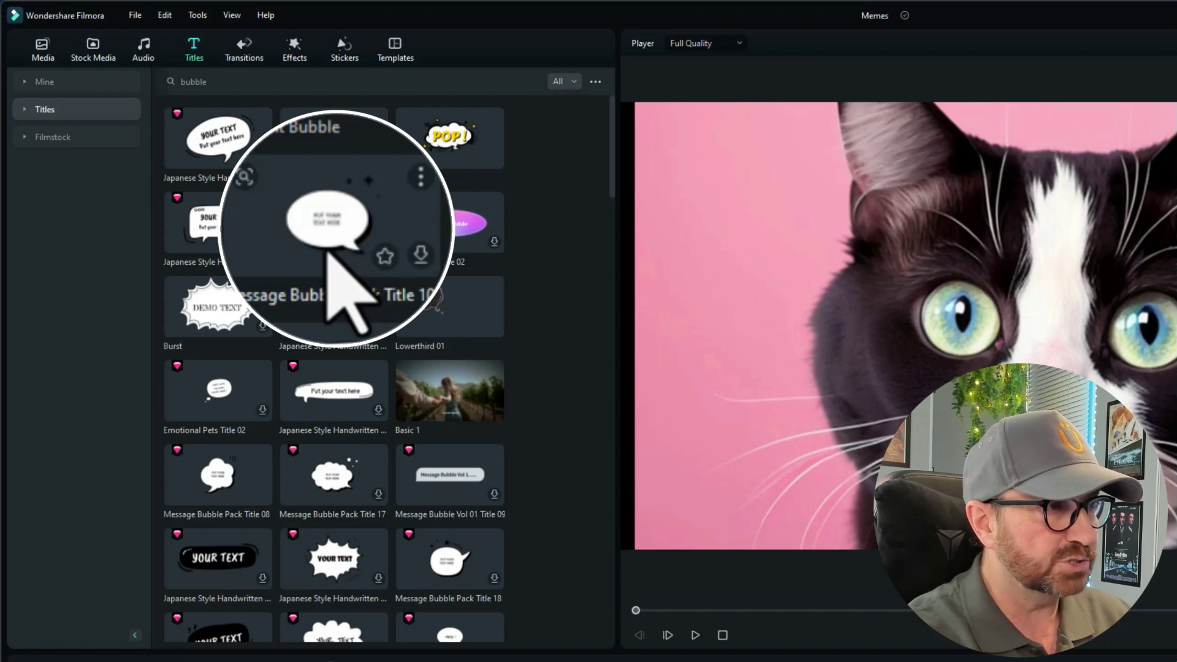
{"action": "mouse_move", "coordinate": [465, 583]}
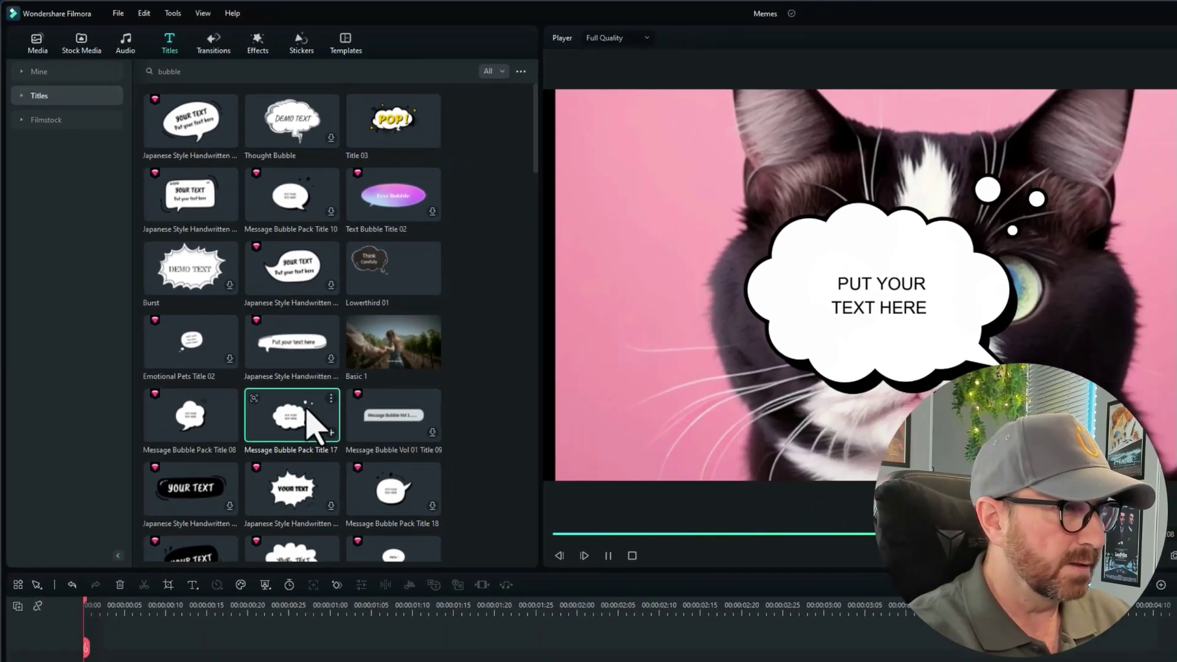
- Place Message Bubble Pack Title 17 on the track above the cat clip
{"action": "left_click_drag", "start_coordinate": [362, 486], "coordinate": [249, 652]}
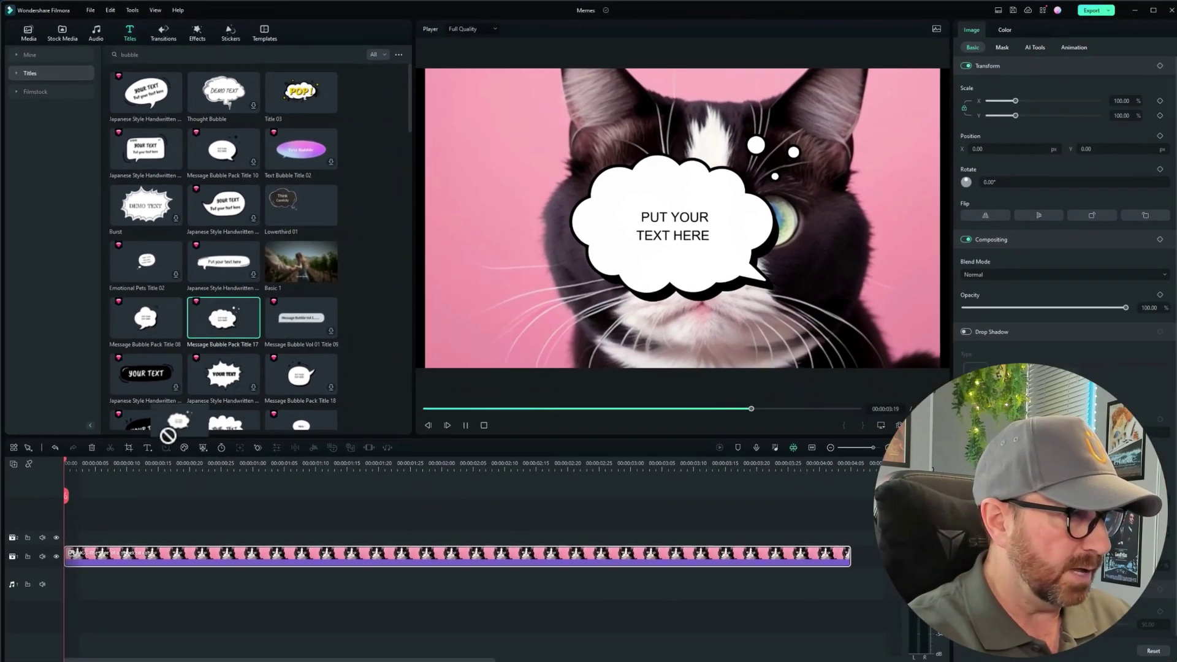
{"action": "left_click_drag", "start_coordinate": [168, 435], "coordinate": [71, 541]}
{"action": "left_click_drag", "start_coordinate": [280, 466], "coordinate": [232, 466]}
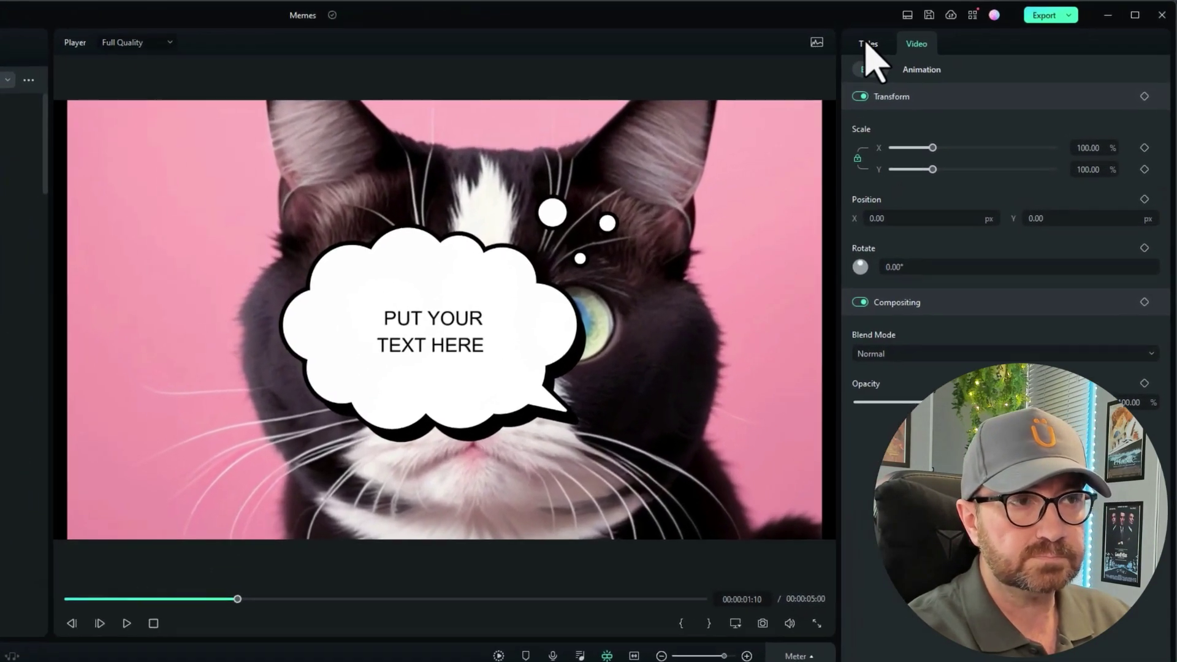
- Replace the placeholder with 'They were there before' / 'I went to the vets!' at size 26
{"action": "left_click", "coordinate": [968, 29]}
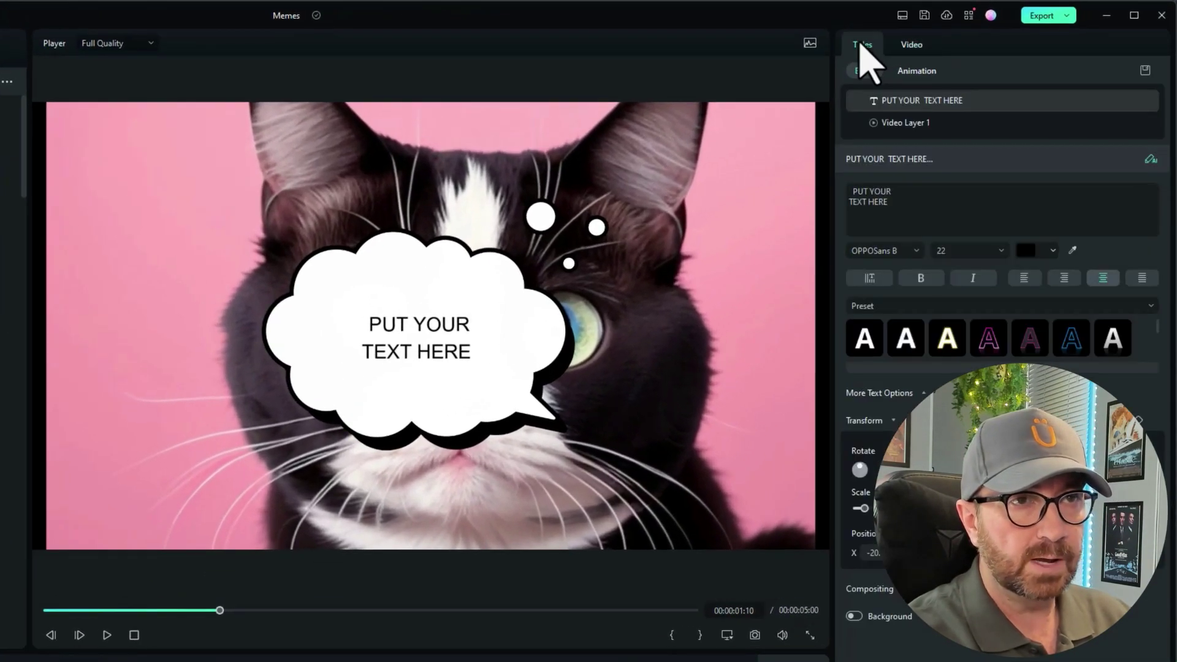
{"action": "left_click_drag", "start_coordinate": [887, 203], "coordinate": [836, 187]}
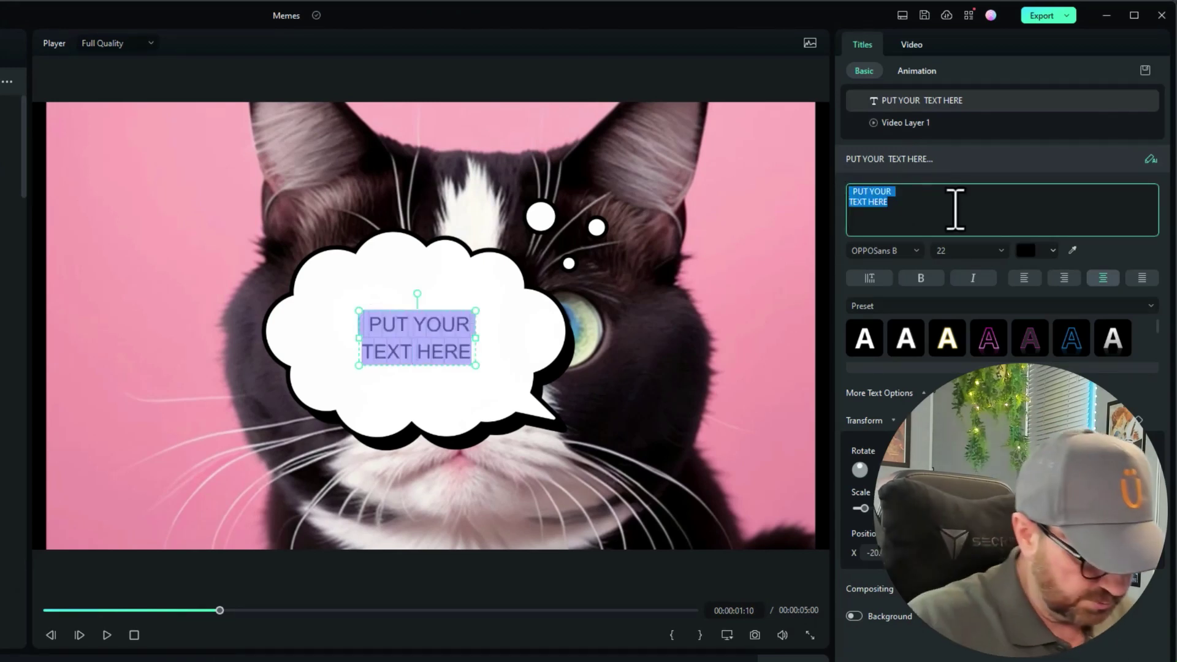
{"action": "type", "text": "They wer"}
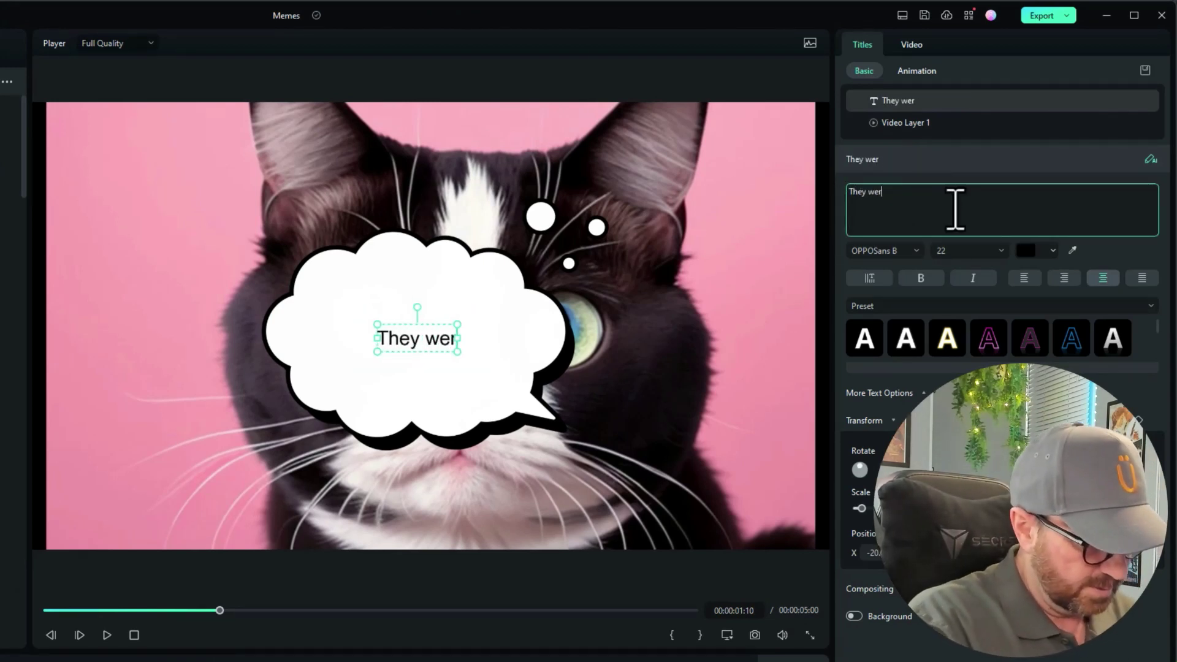
{"action": "type", "text": "e there before"}
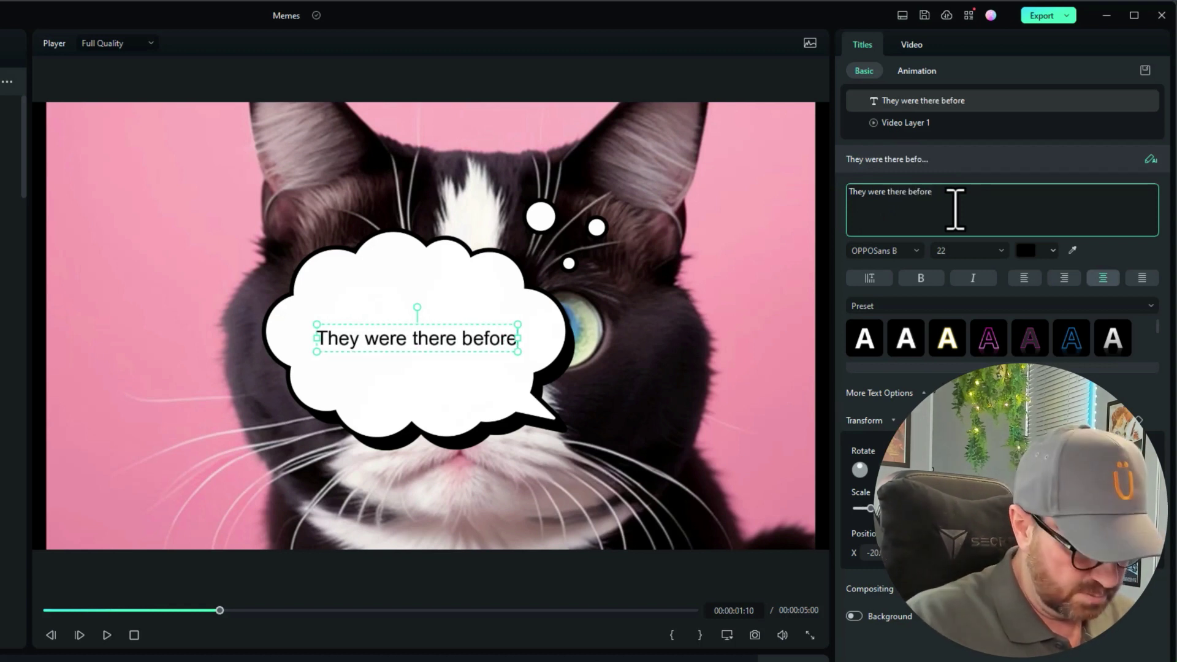
{"action": "key", "text": "Return"}
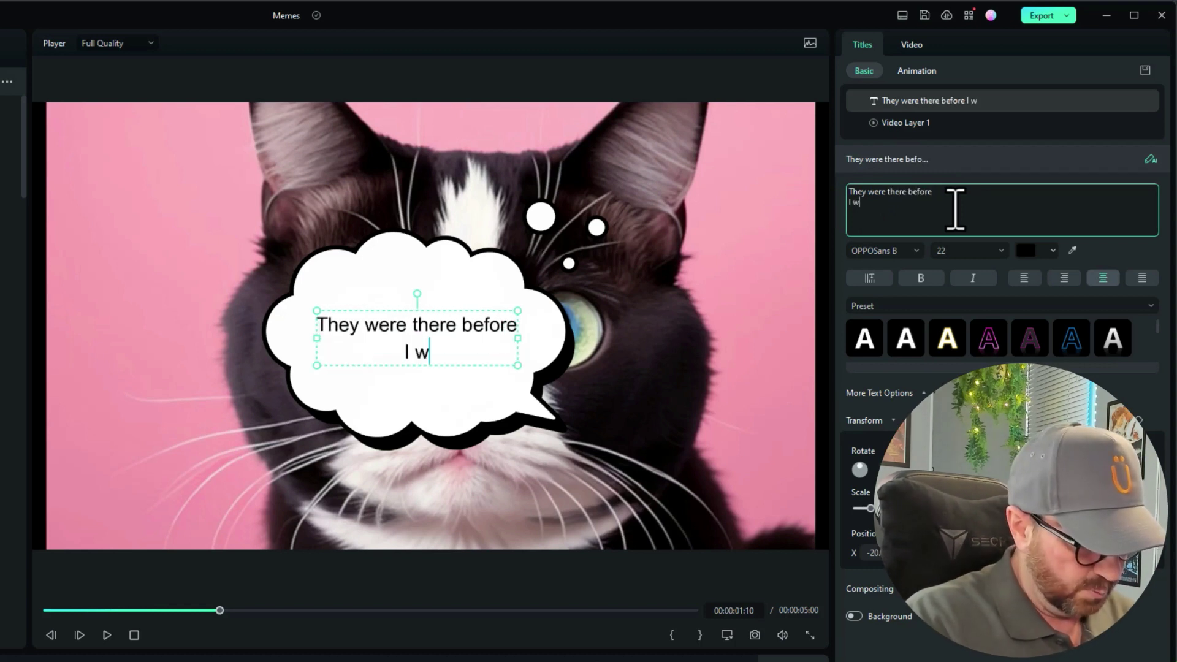
{"action": "type", "text": "I went to the vets!"}
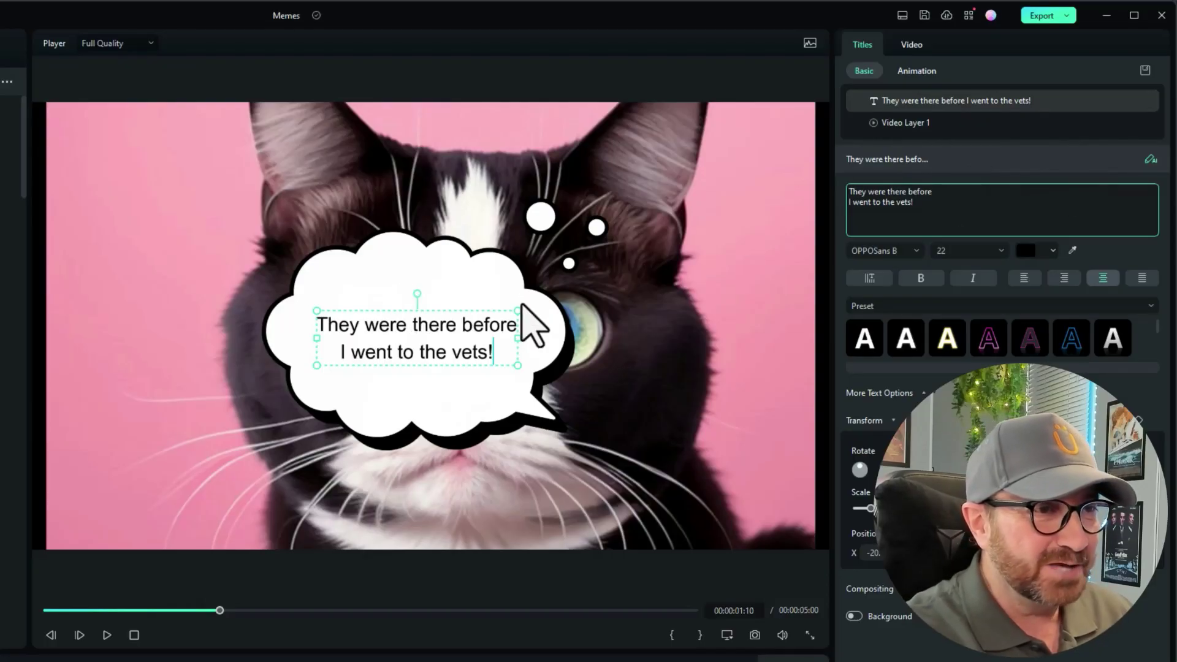
{"action": "left_click_drag", "start_coordinate": [518, 311], "coordinate": [529, 299]}
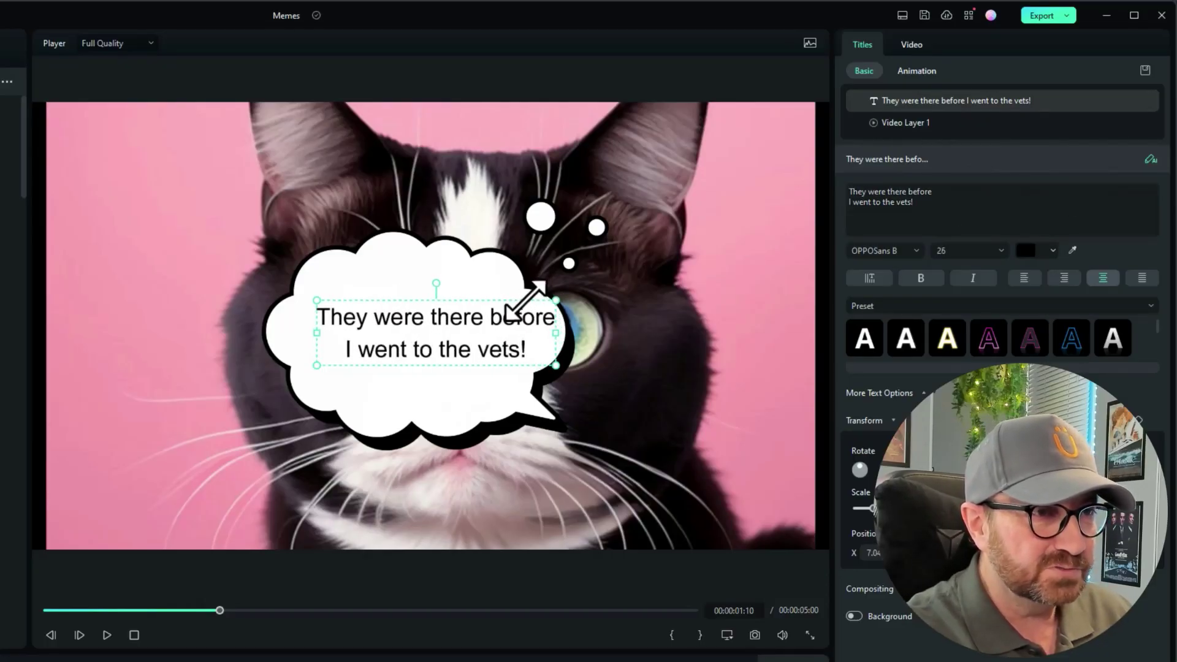
- Rebreak the caption into 'They were there / before I went / to the vets!' at size 33
{"action": "left_click_drag", "start_coordinate": [315, 296], "coordinate": [303, 290]}
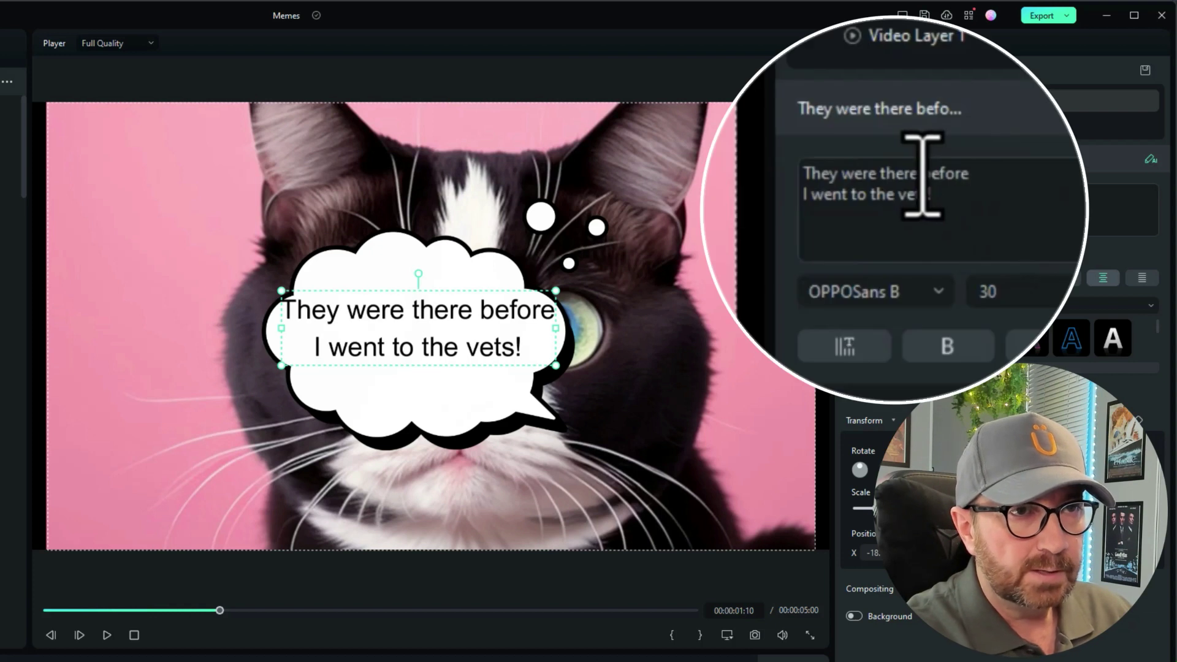
{"action": "left_click", "coordinate": [909, 192]}
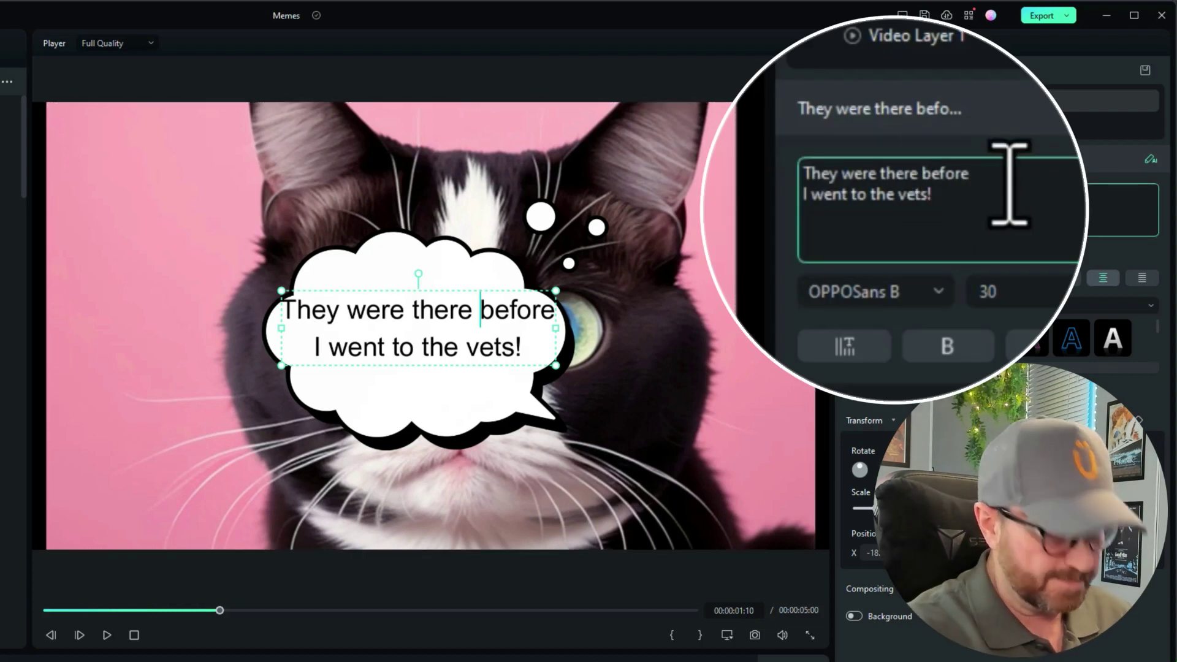
{"action": "key", "text": "BackSpace"}
{"action": "key", "text": "Return"}
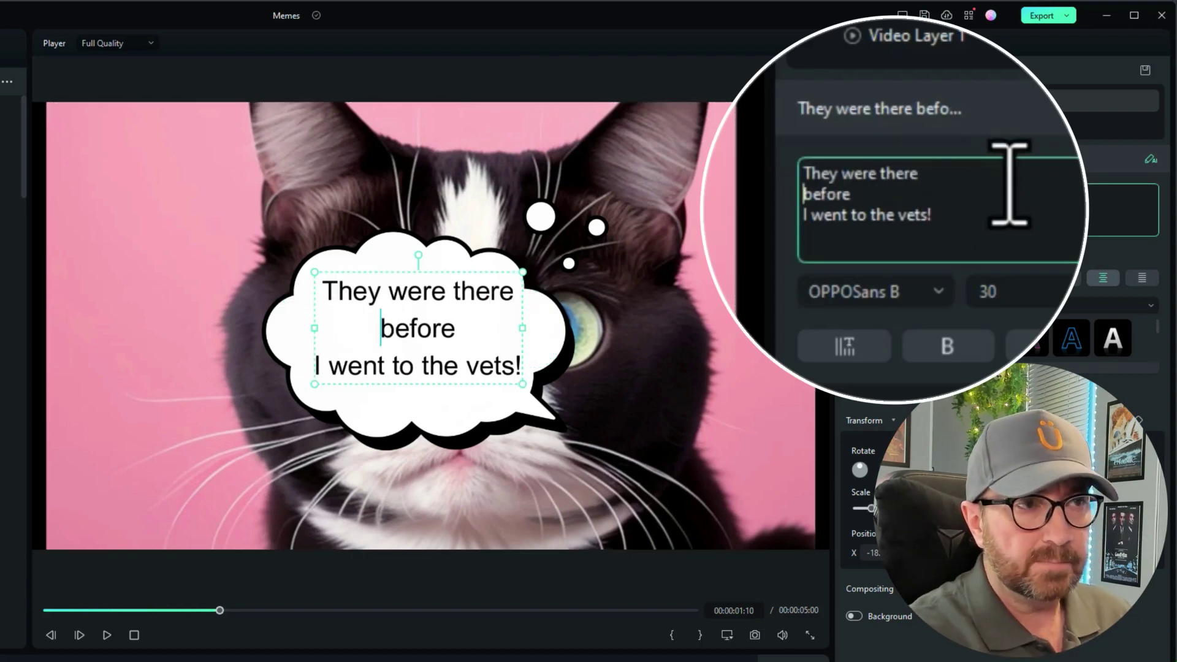
{"action": "left_click", "coordinate": [800, 215]}
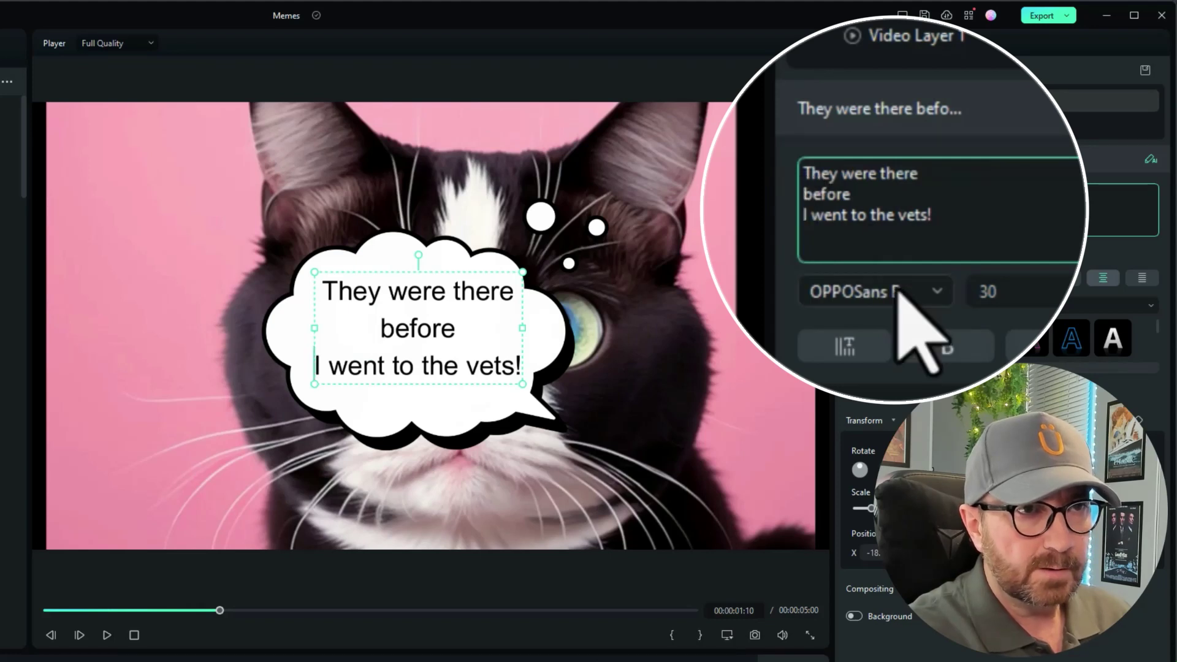
{"action": "key", "text": "BackSpace"}
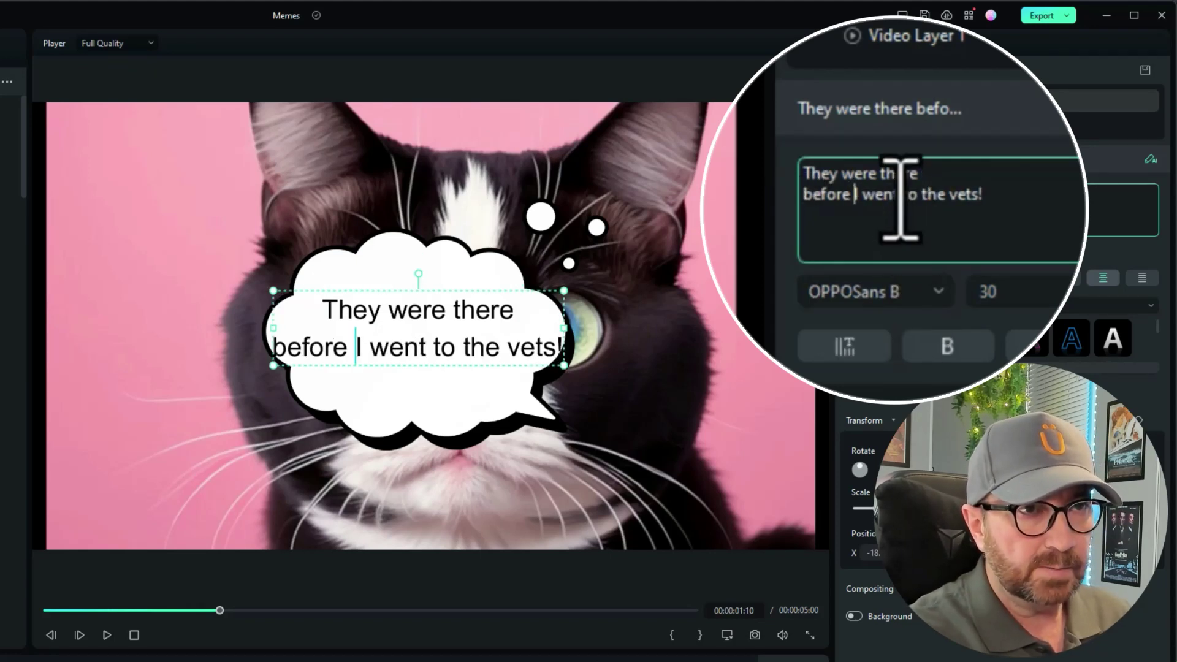
{"action": "left_click", "coordinate": [902, 194]}
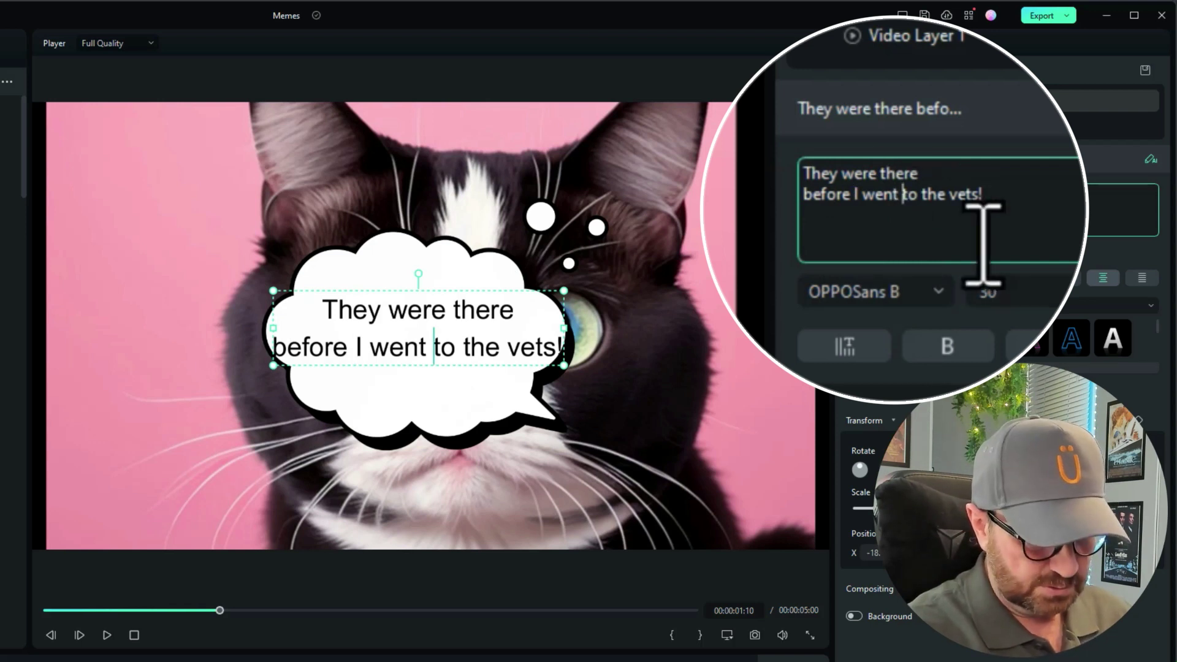
{"action": "key", "text": "Return"}
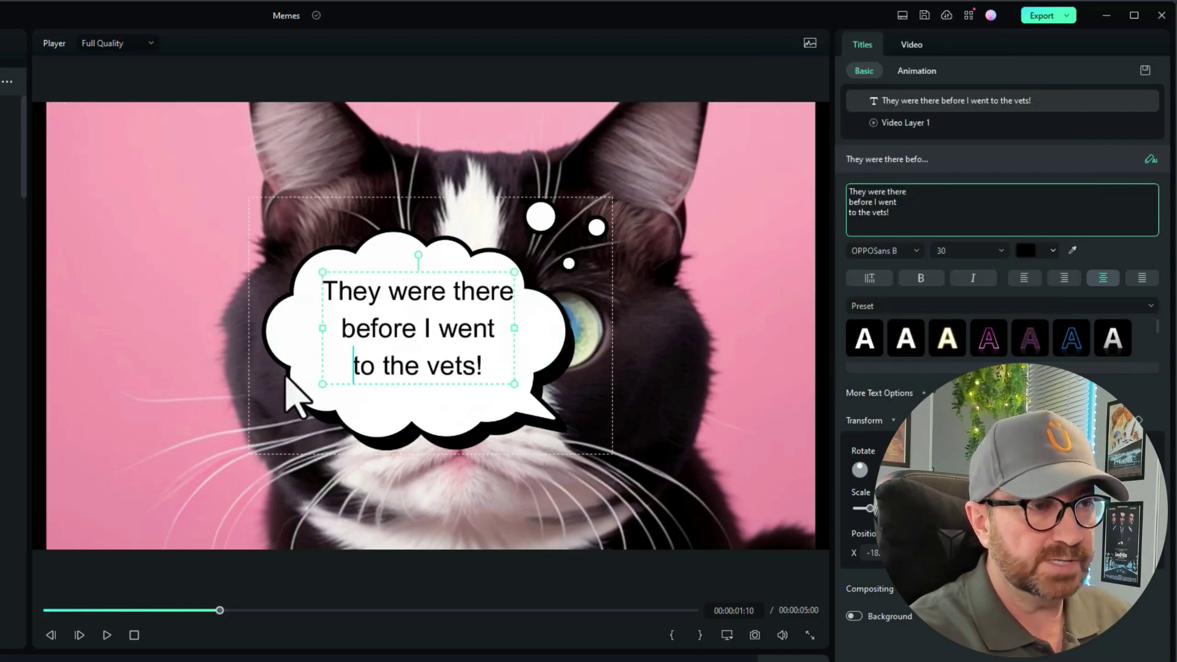
{"action": "left_click_drag", "start_coordinate": [319, 385], "coordinate": [316, 397]}
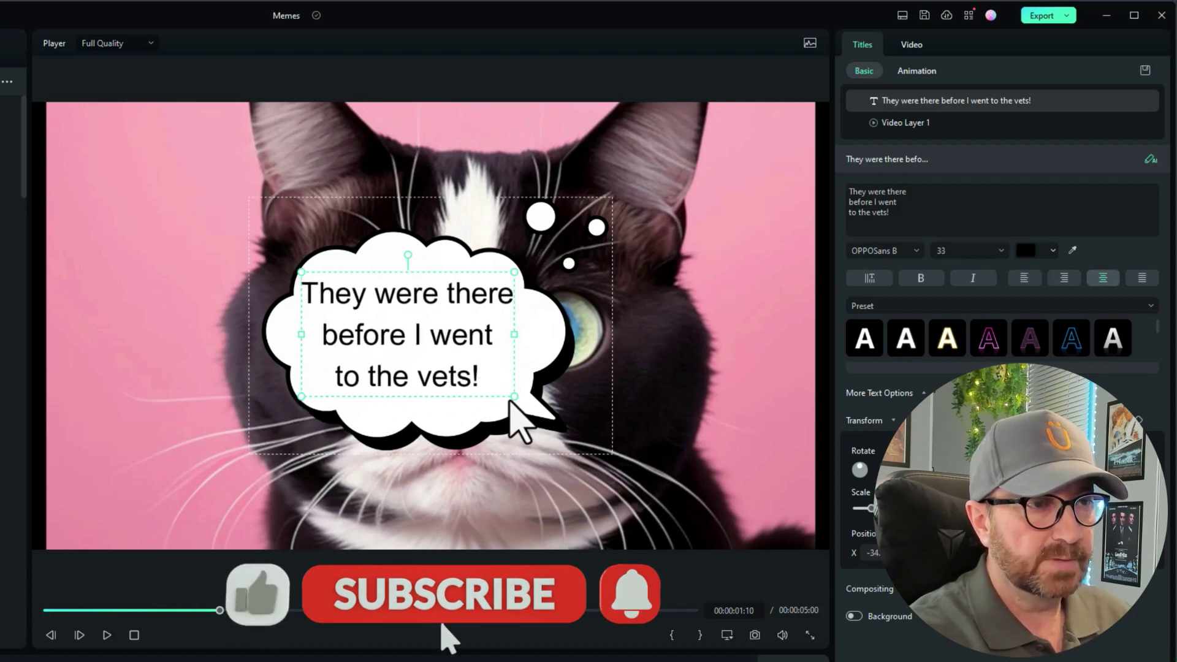
{"action": "left_click_drag", "start_coordinate": [514, 396], "coordinate": [517, 397]}
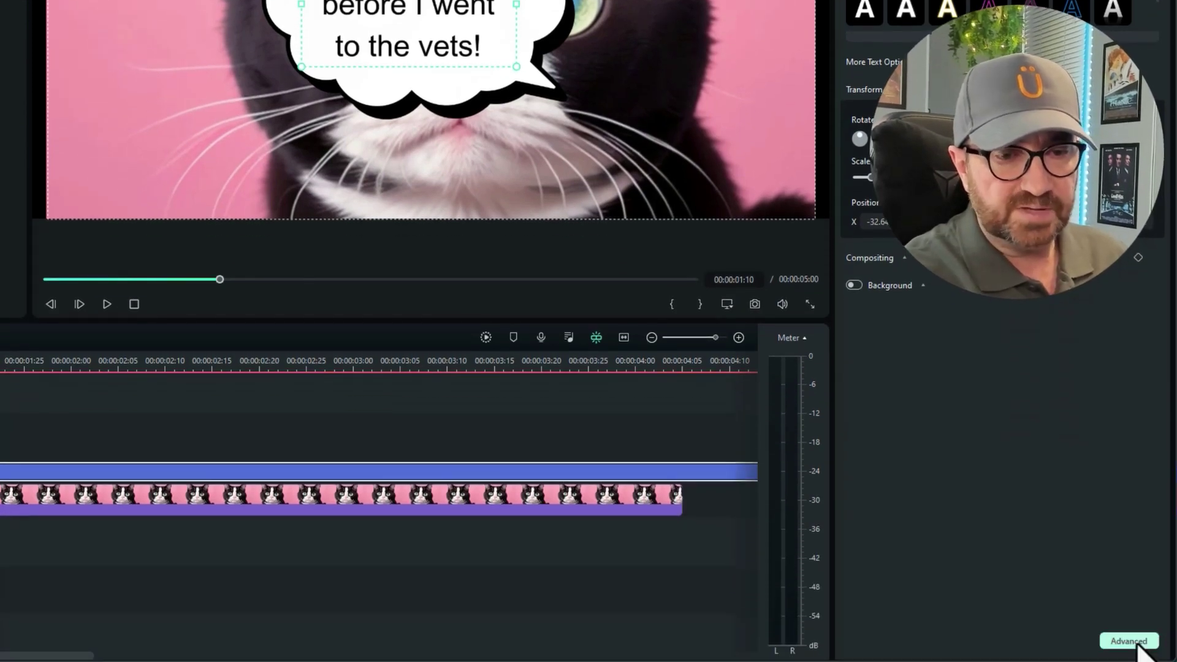
- Give the caption a white fill and a black outline of thickness 6 in the Advanced editor
{"action": "left_click", "coordinate": [1132, 642]}
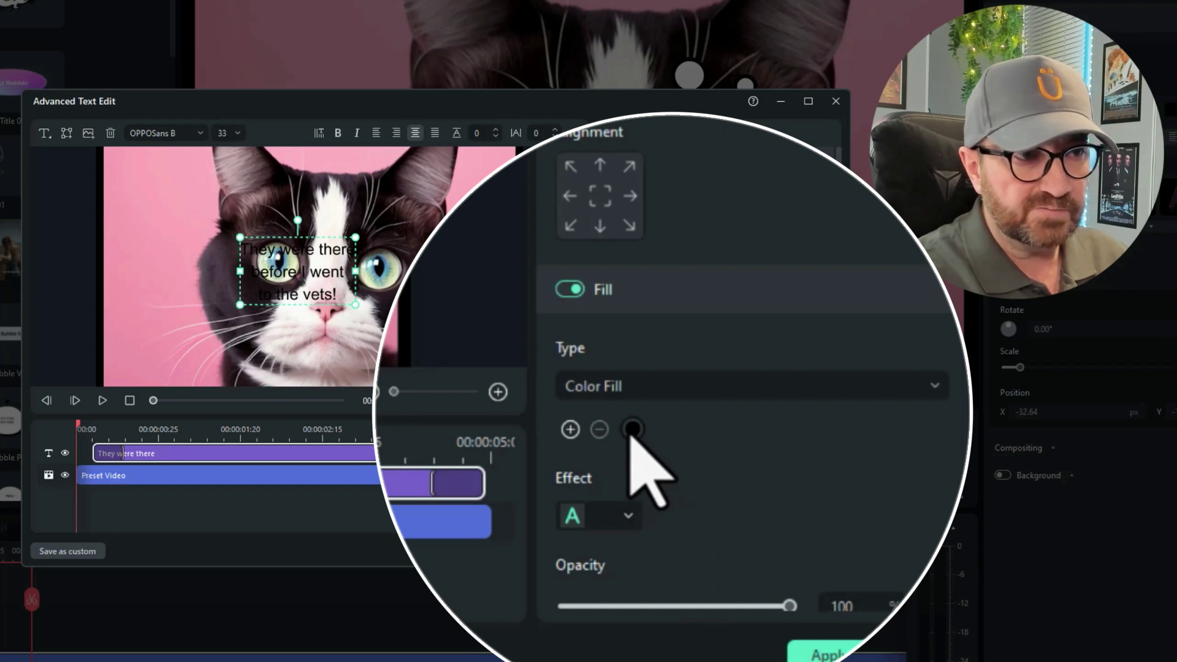
{"action": "left_click", "coordinate": [650, 422]}
{"action": "left_click", "coordinate": [807, 582]}
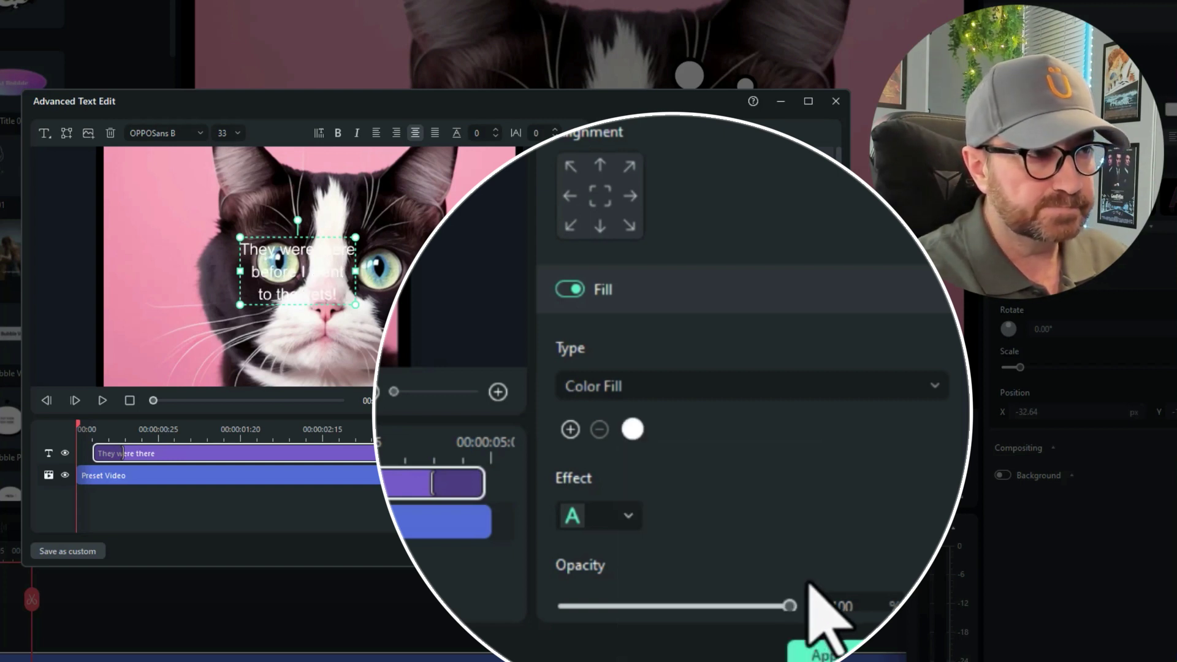
{"action": "scroll", "coordinate": [674, 399], "scroll_direction": "down", "scroll_amount": 3}
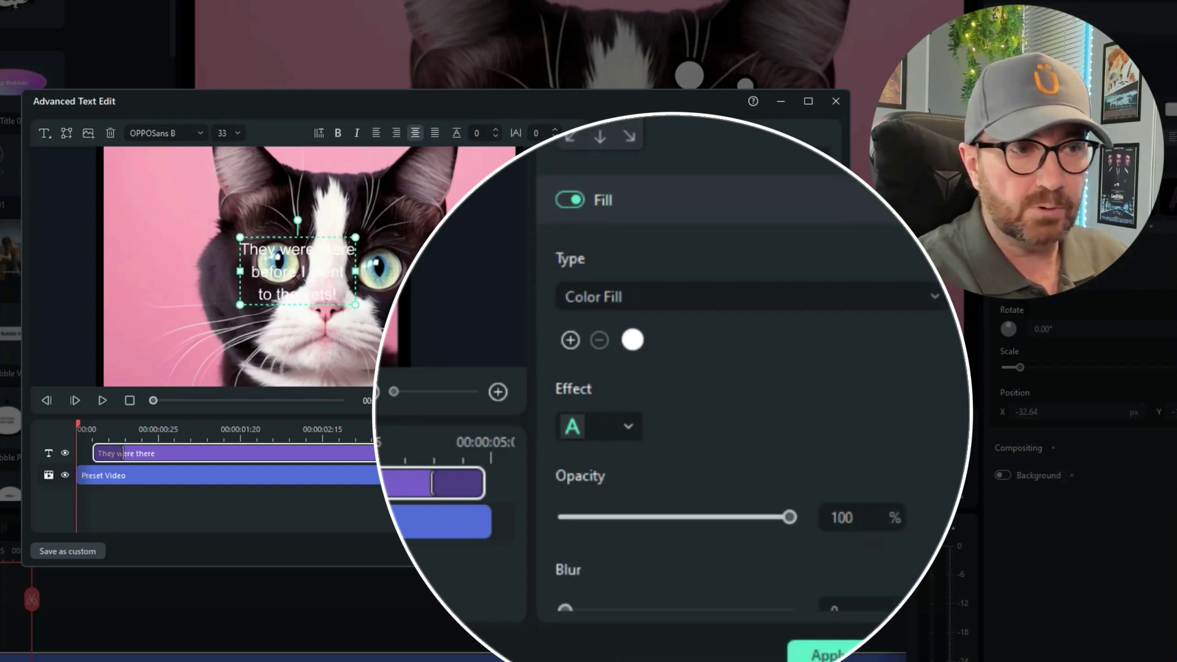
{"action": "scroll", "coordinate": [674, 368], "scroll_direction": "down", "scroll_amount": 2}
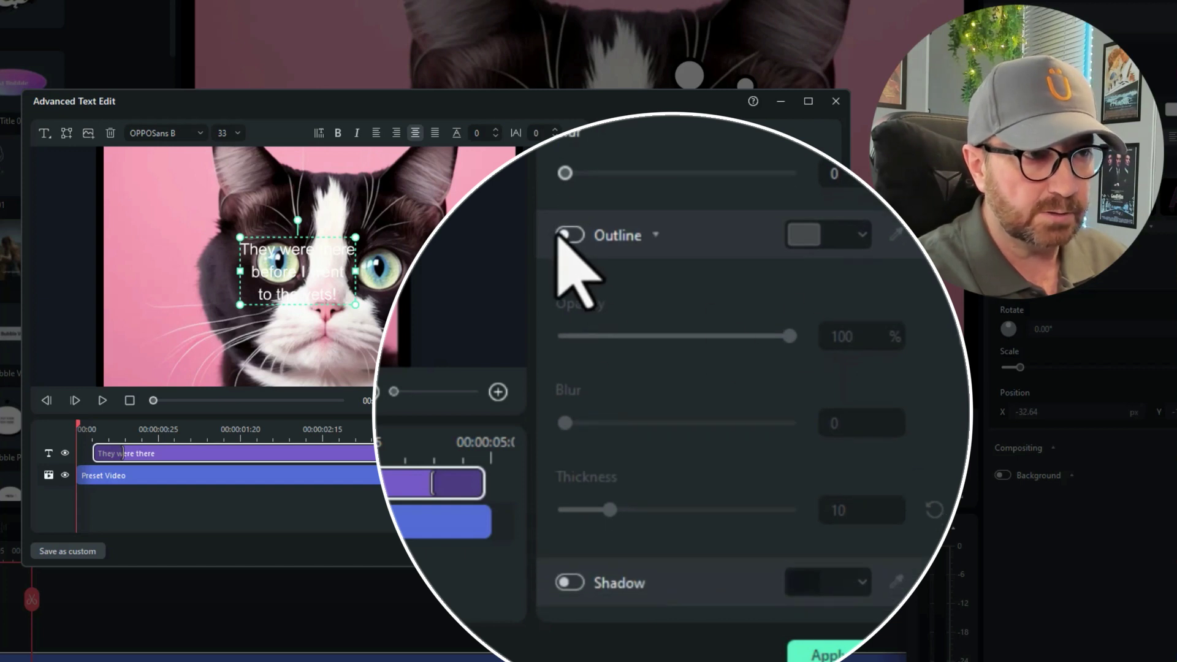
{"action": "left_click", "coordinate": [570, 235]}
{"action": "left_click", "coordinate": [804, 236]}
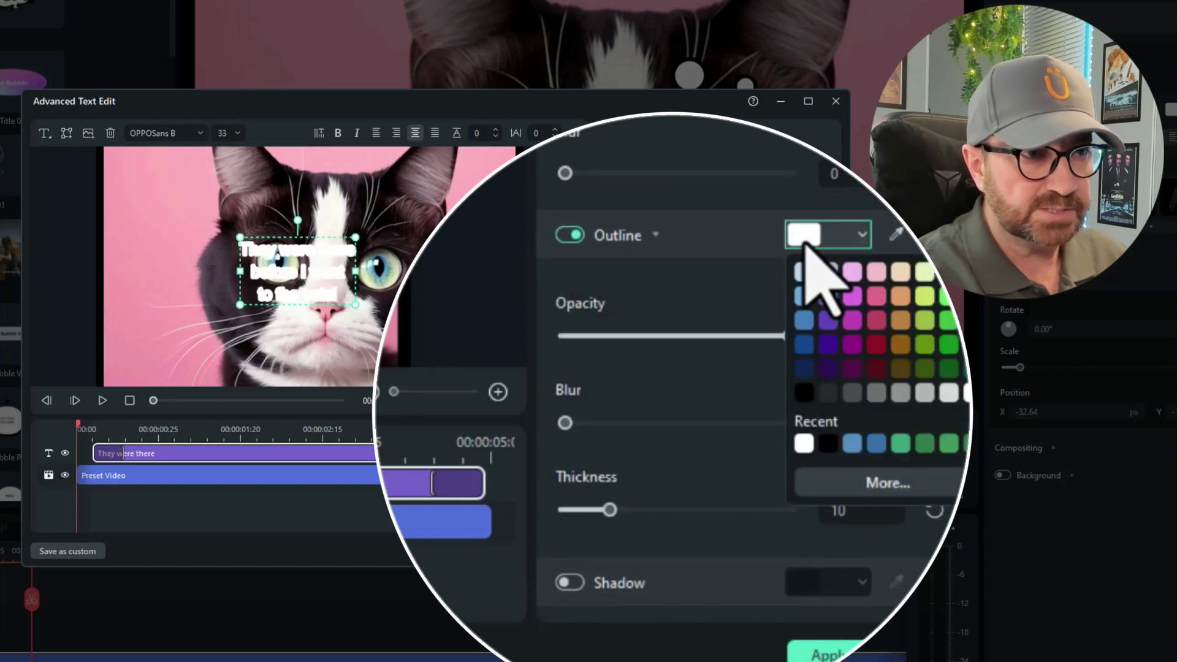
{"action": "left_click", "coordinate": [804, 392]}
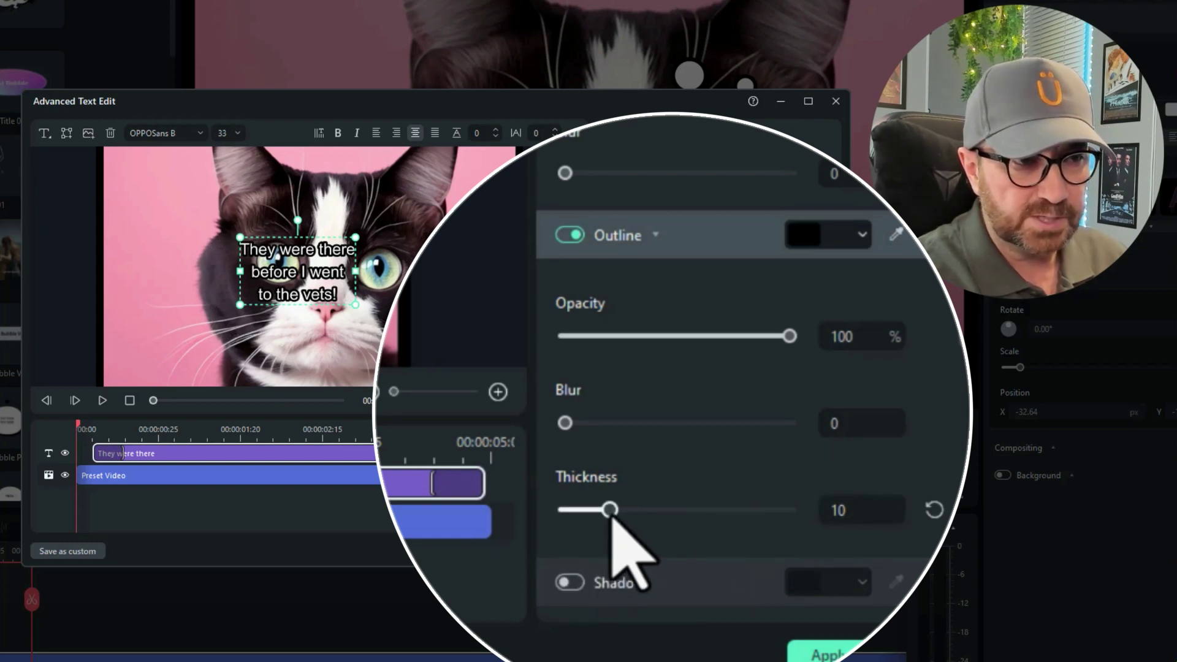
{"action": "left_click_drag", "start_coordinate": [612, 513], "coordinate": [594, 514]}
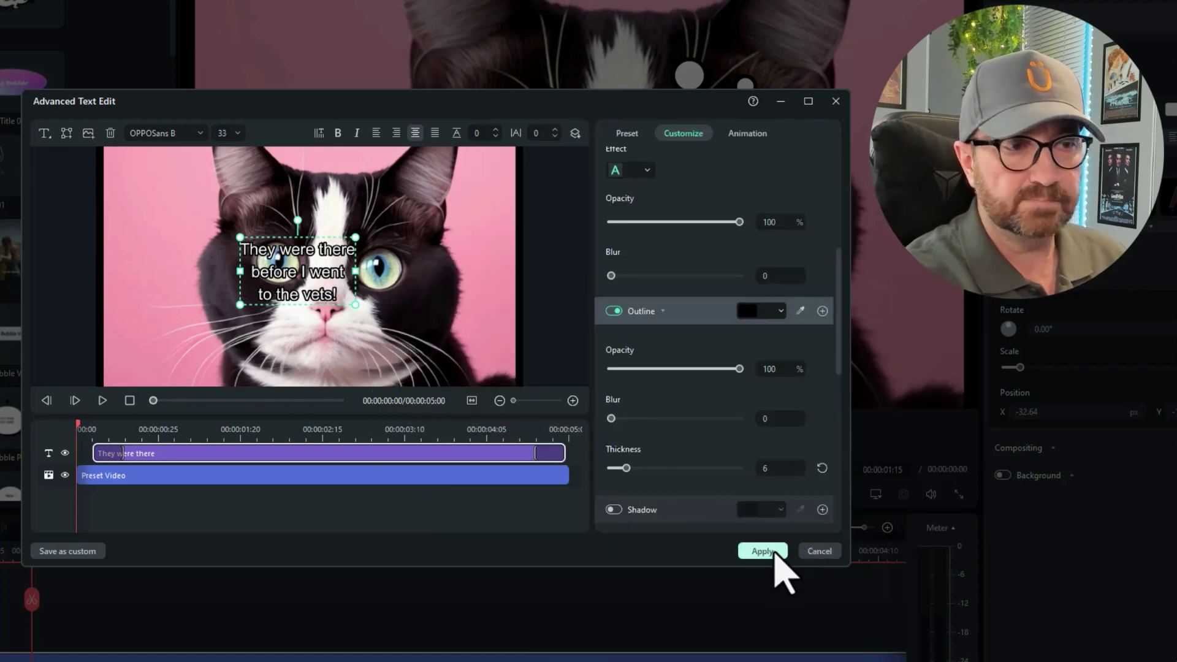
{"action": "left_click", "coordinate": [774, 554]}
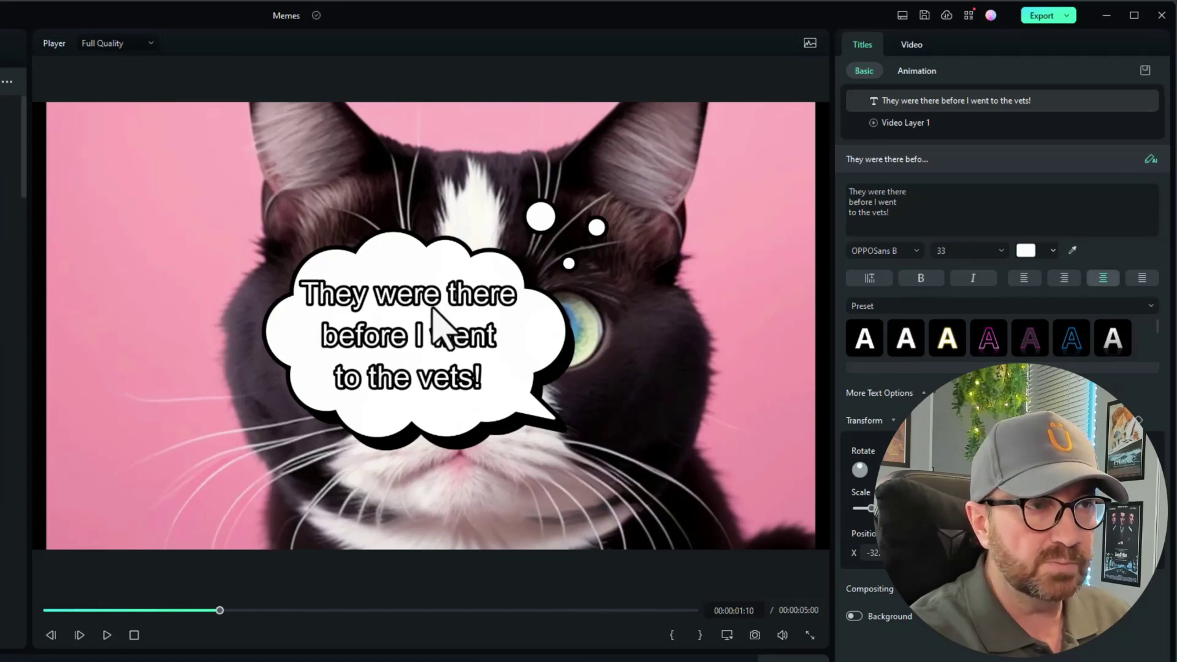
- Nudge the caption slightly down-right to centre it in the bubble, then reselect the title
{"action": "left_click_drag", "start_coordinate": [431, 305], "coordinate": [436, 310]}
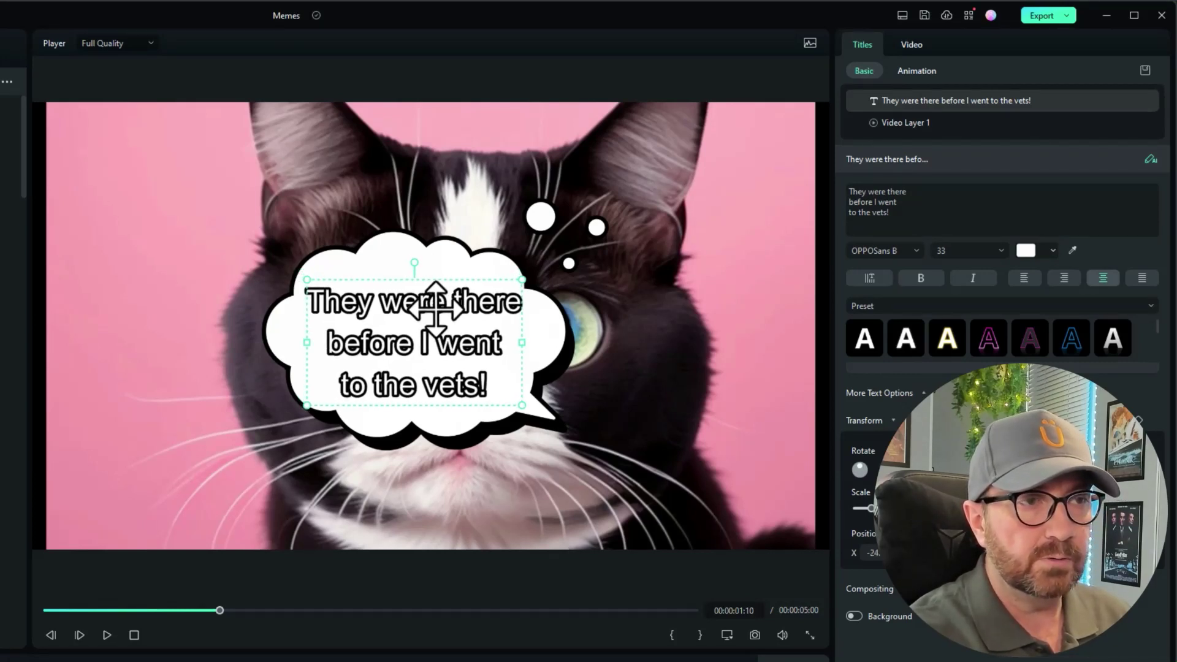
{"action": "key", "text": "Escape"}
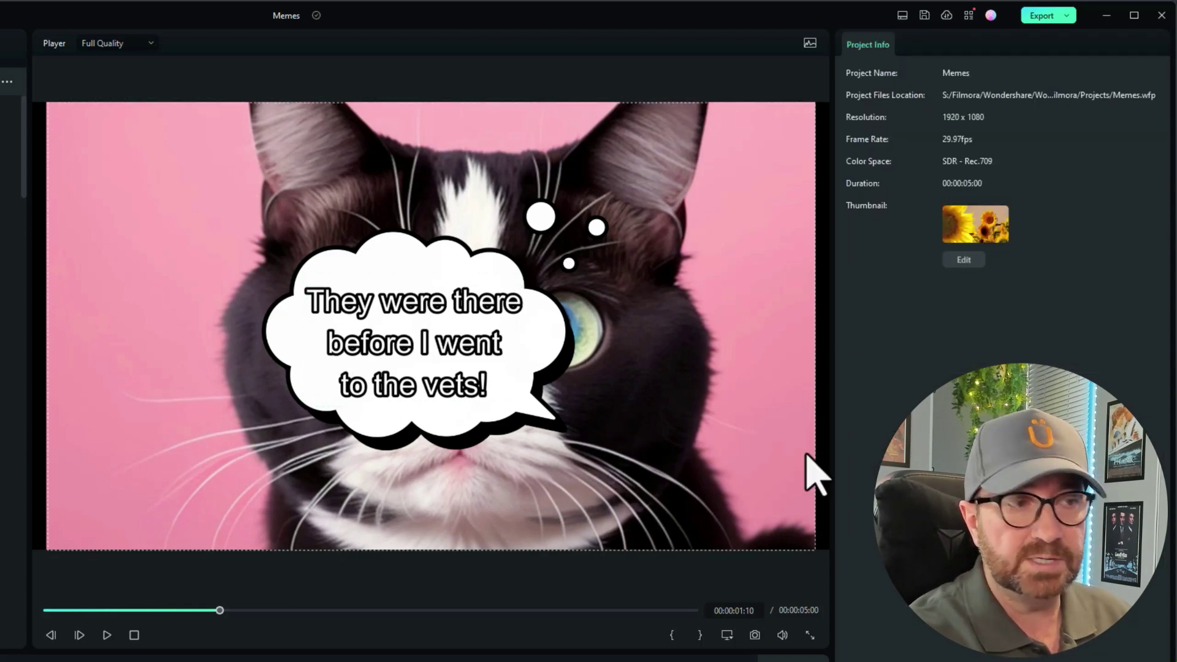
{"action": "left_click", "coordinate": [815, 657]}
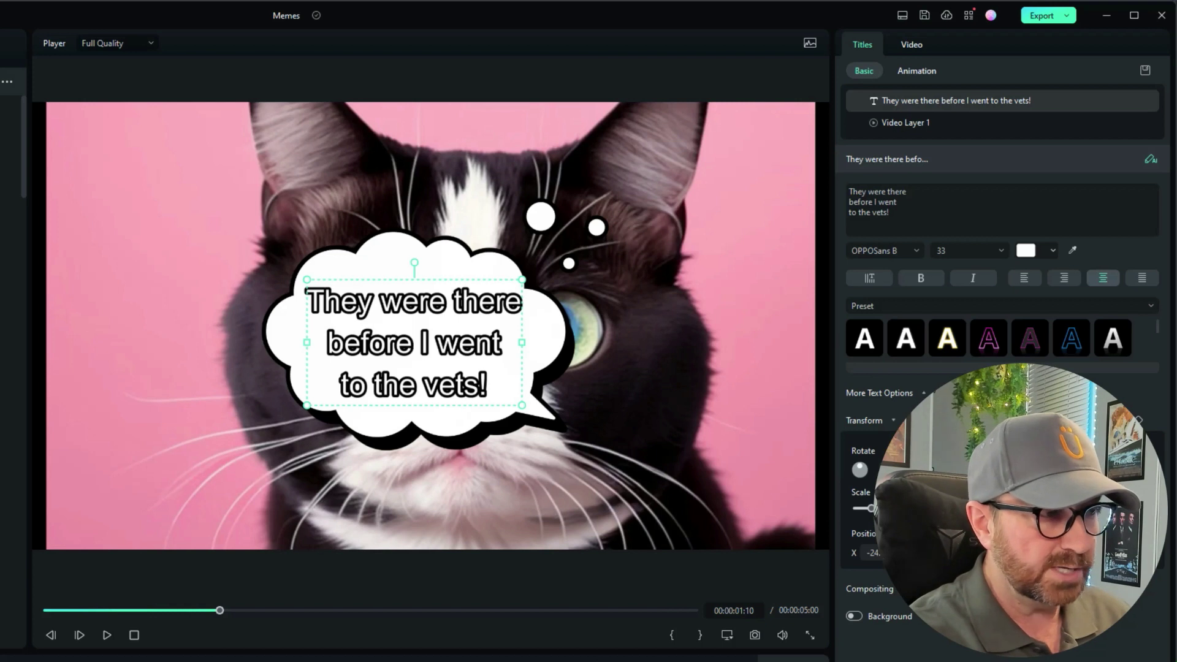
{"action": "left_click", "coordinate": [912, 46]}
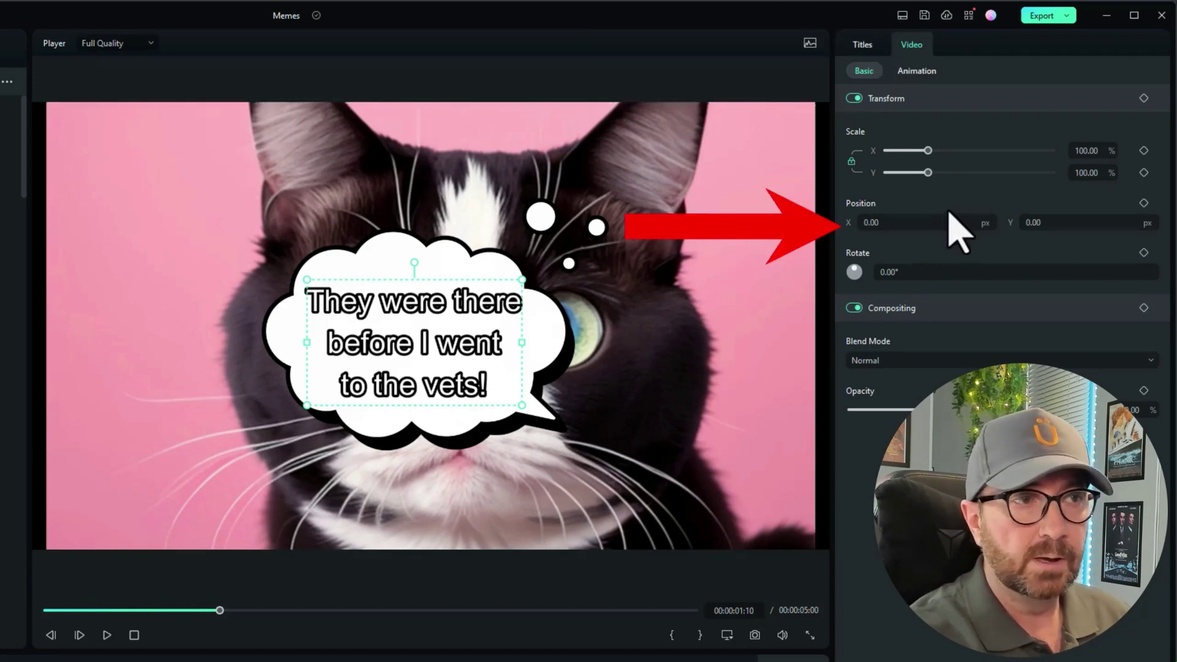
- Set the bubble title to 110.92% scale, -14° rotation and position -488 × -175 px
{"action": "left_click_drag", "start_coordinate": [896, 221], "coordinate": [815, 222]}
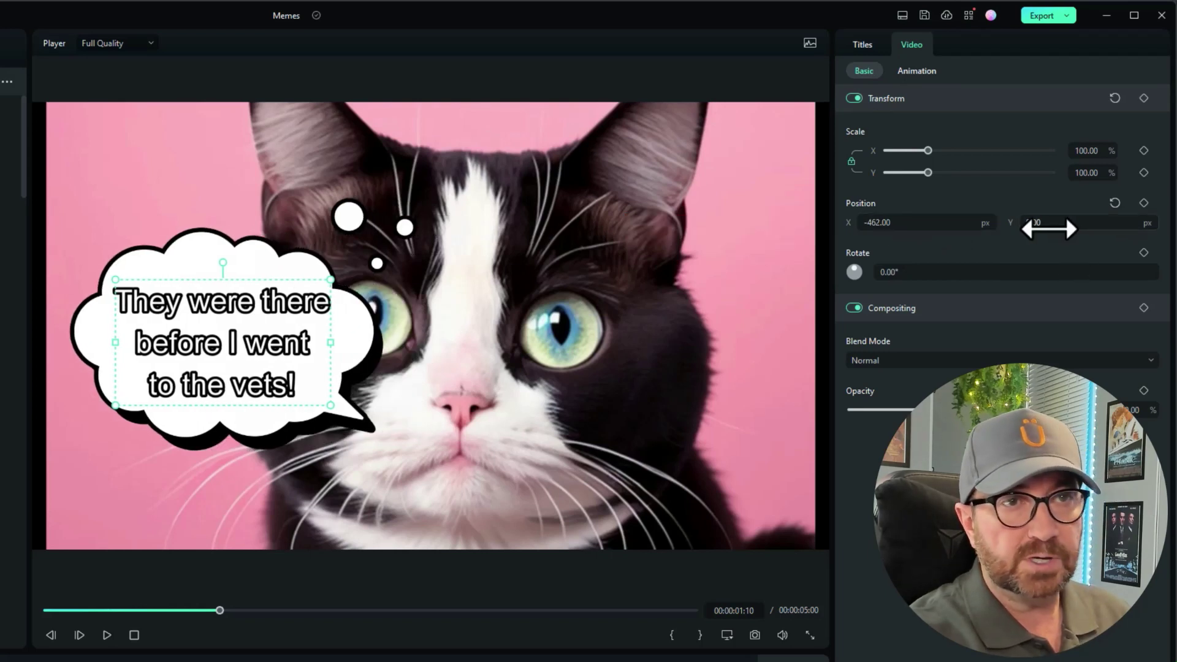
{"action": "left_click_drag", "start_coordinate": [1048, 229], "coordinate": [1030, 228]}
{"action": "left_click_drag", "start_coordinate": [901, 222], "coordinate": [885, 222]}
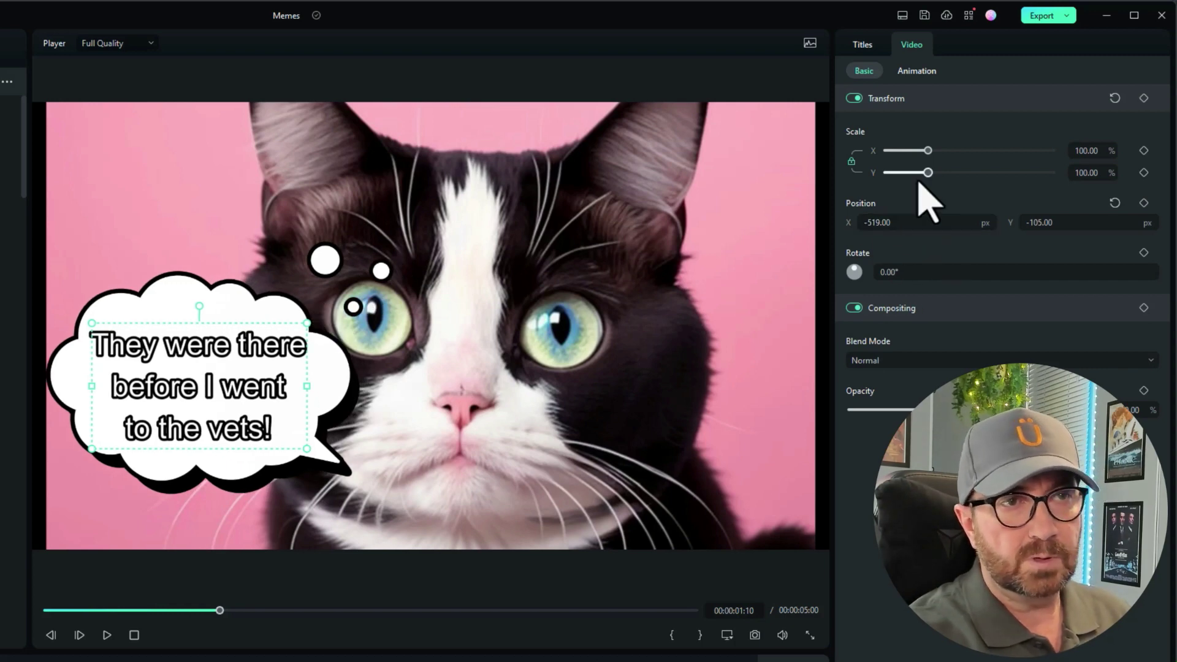
{"action": "left_click_drag", "start_coordinate": [928, 172], "coordinate": [938, 173]}
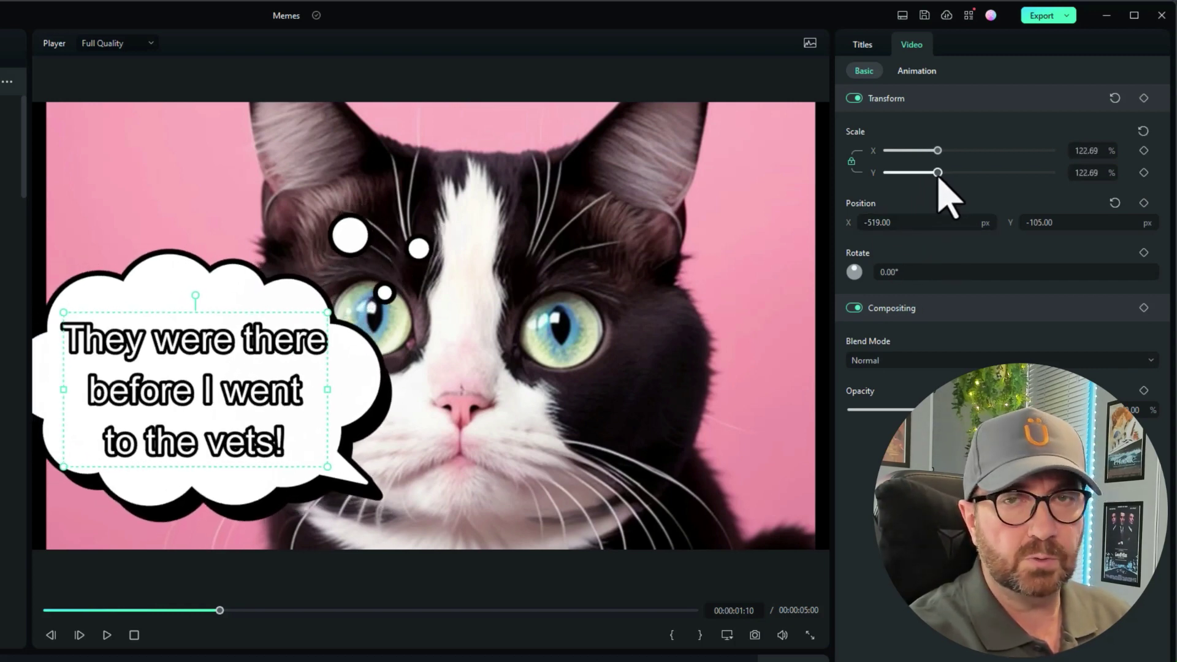
{"action": "left_click_drag", "start_coordinate": [902, 222], "coordinate": [919, 223]}
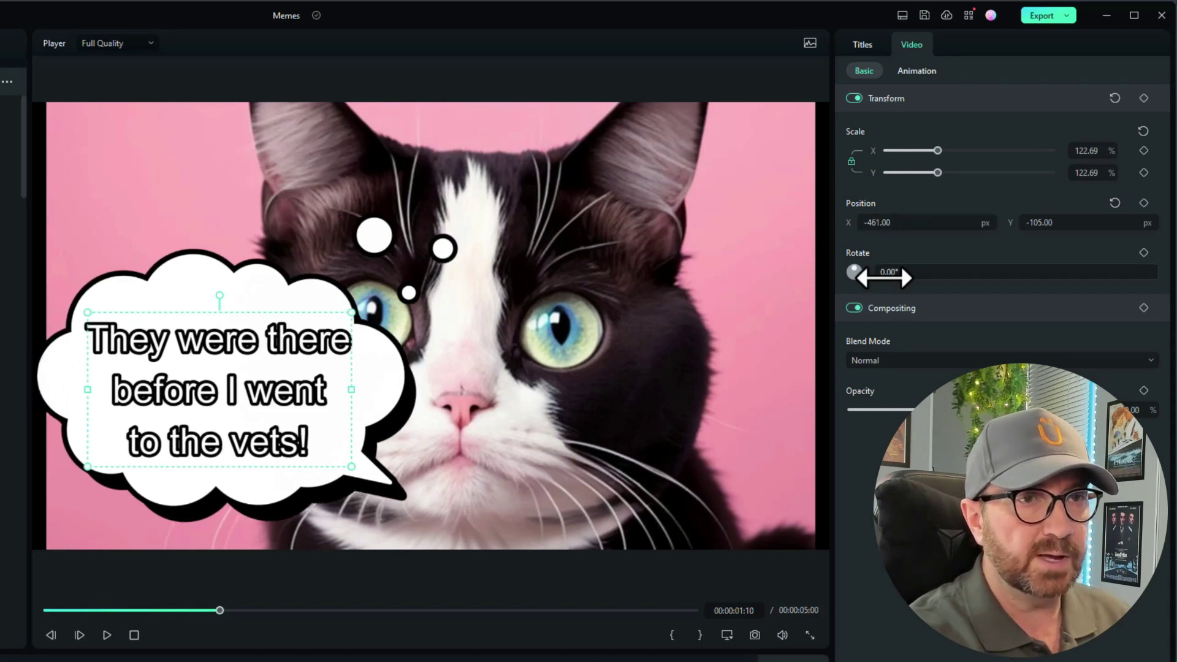
{"action": "left_click_drag", "start_coordinate": [906, 274], "coordinate": [897, 274]}
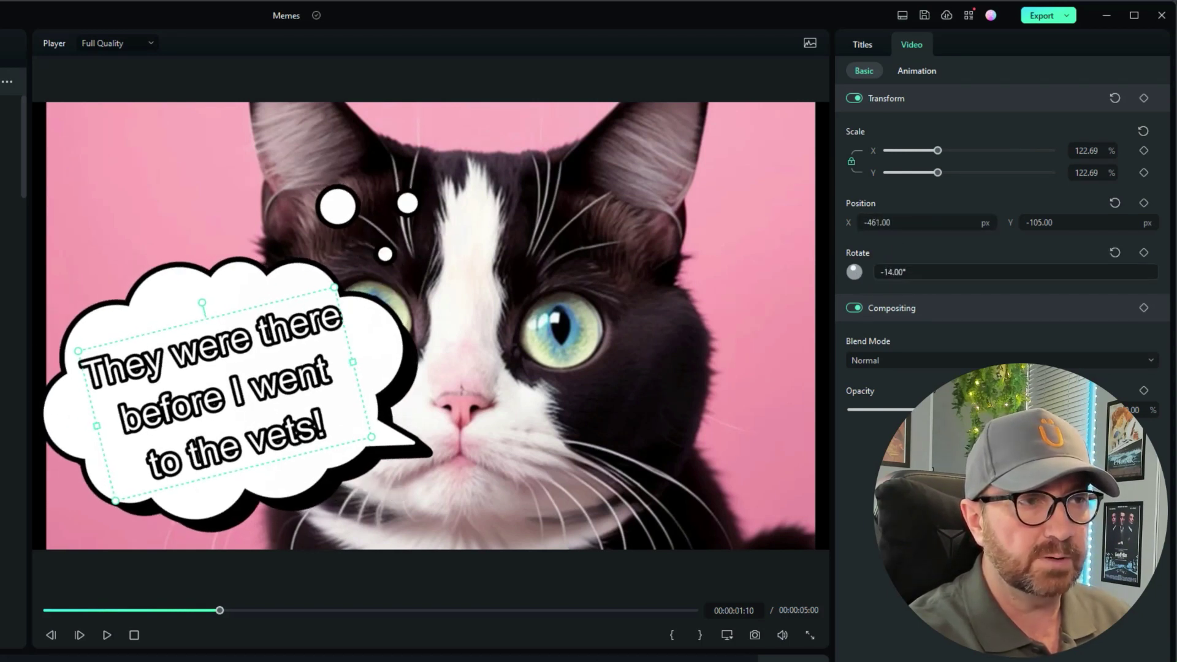
{"action": "left_click_drag", "start_coordinate": [1046, 218], "coordinate": [1028, 218]}
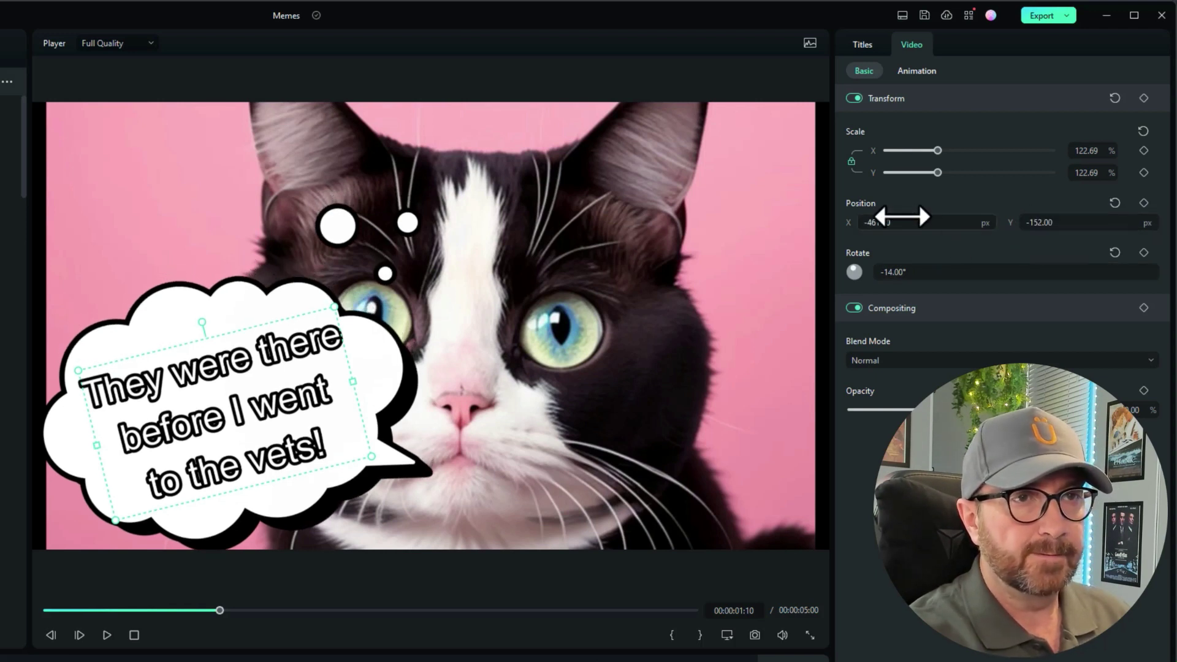
{"action": "left_click_drag", "start_coordinate": [937, 174], "coordinate": [932, 177]}
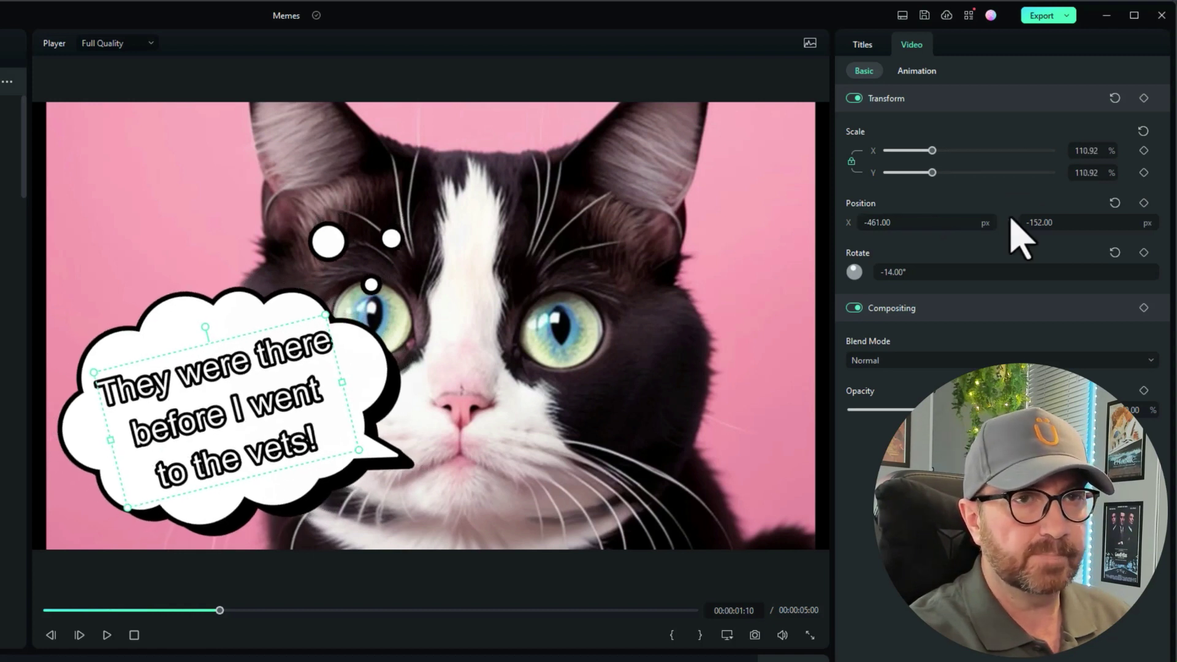
{"action": "left_click_drag", "start_coordinate": [912, 221], "coordinate": [896, 222]}
{"action": "left_click_drag", "start_coordinate": [1052, 227], "coordinate": [1042, 227]}
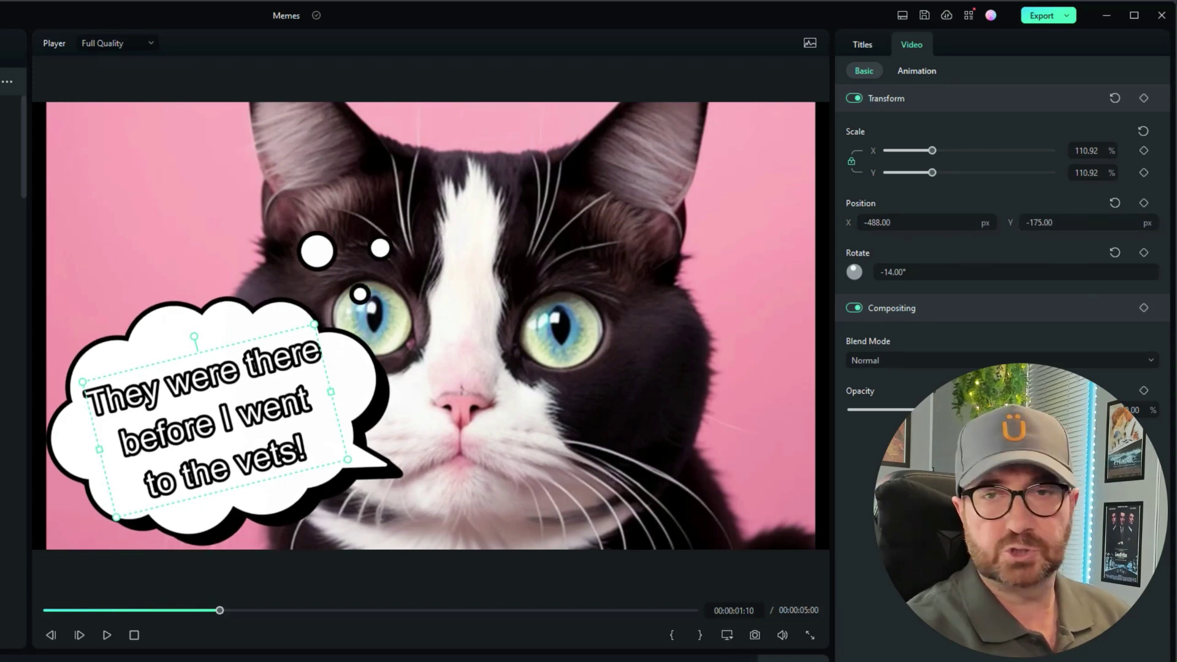
{"action": "left_click", "coordinate": [133, 635]}
{"action": "left_click", "coordinate": [106, 636]}
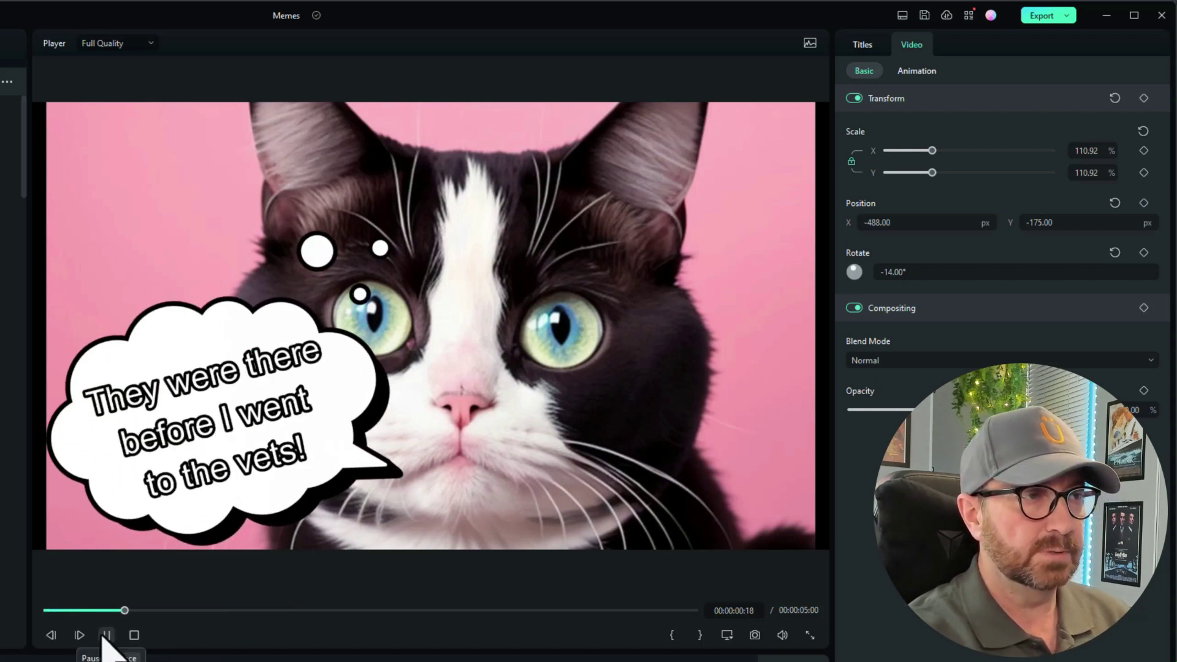
{"action": "left_click", "coordinate": [106, 636]}
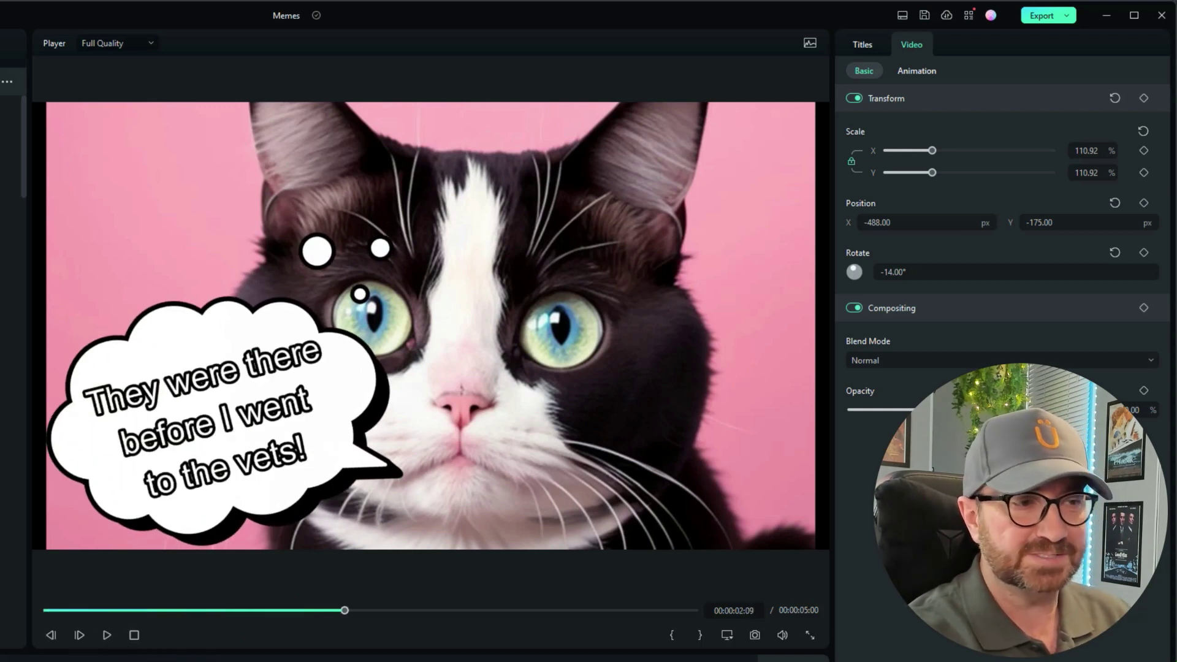
{"action": "key", "text": "Home"}
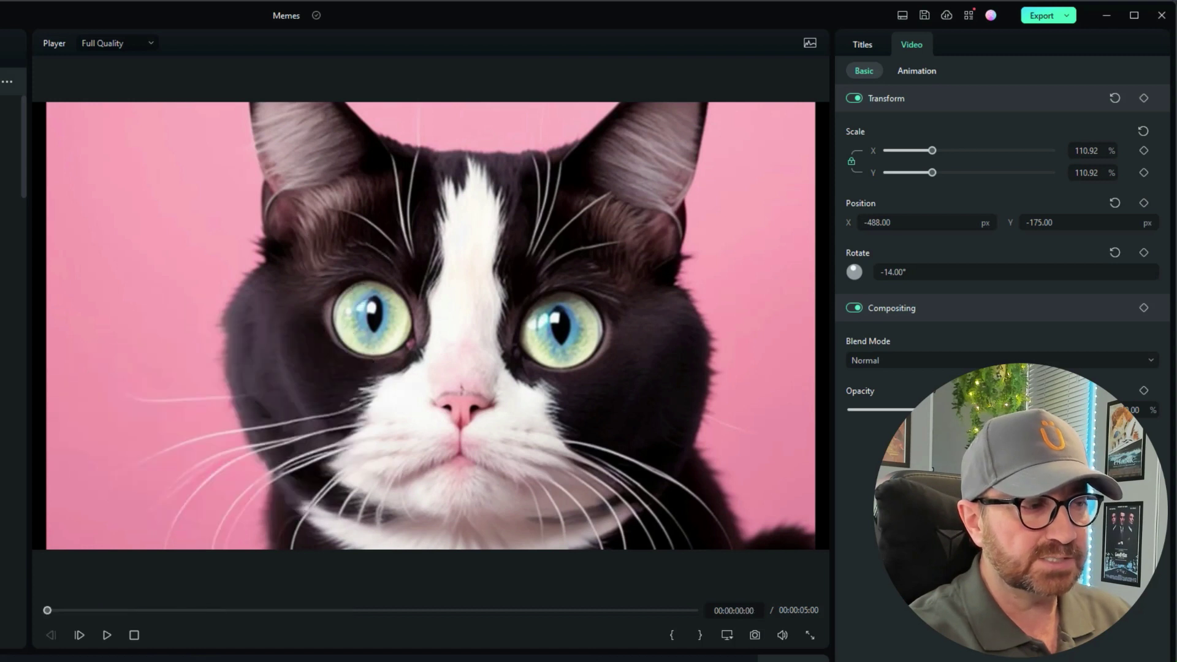
{"action": "left_click", "coordinate": [107, 635]}
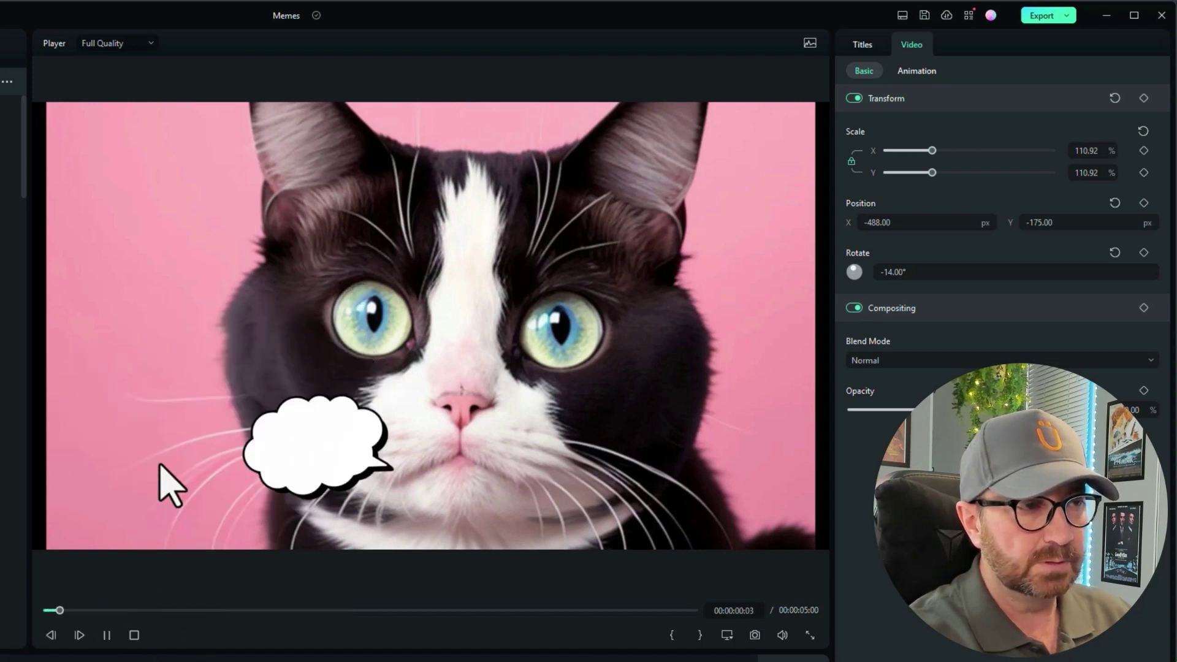
{"action": "key", "text": "space"}
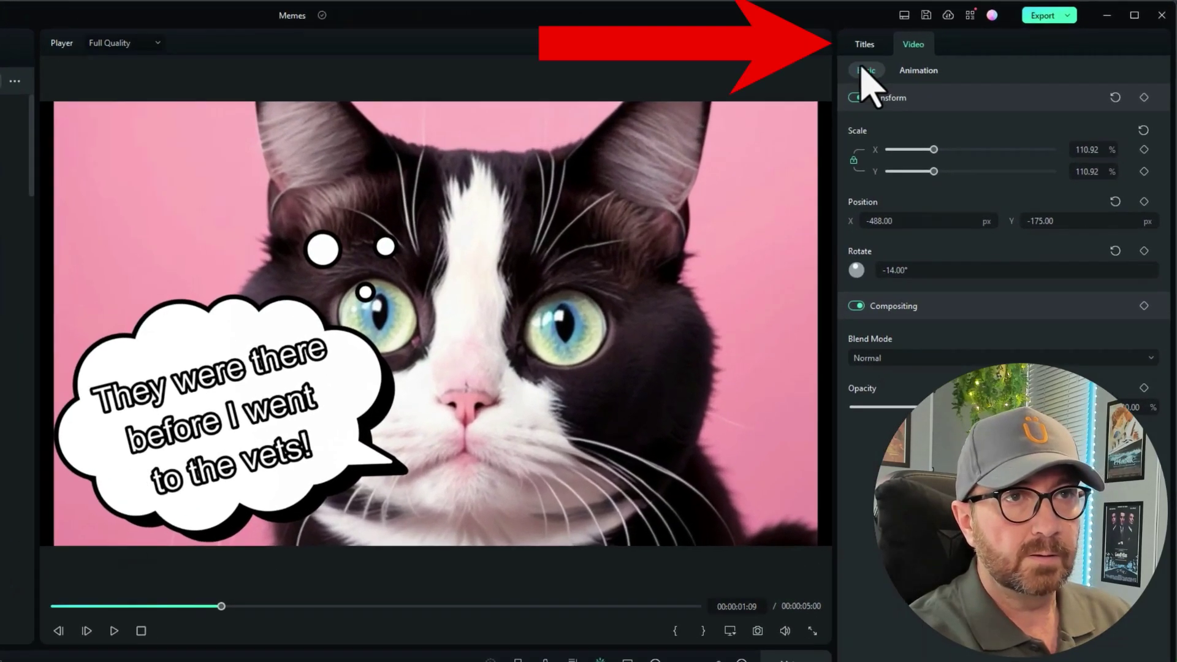
- In the advanced text editor, lengthen the caption's entrance animation and preview it
{"action": "left_click", "coordinate": [968, 30]}
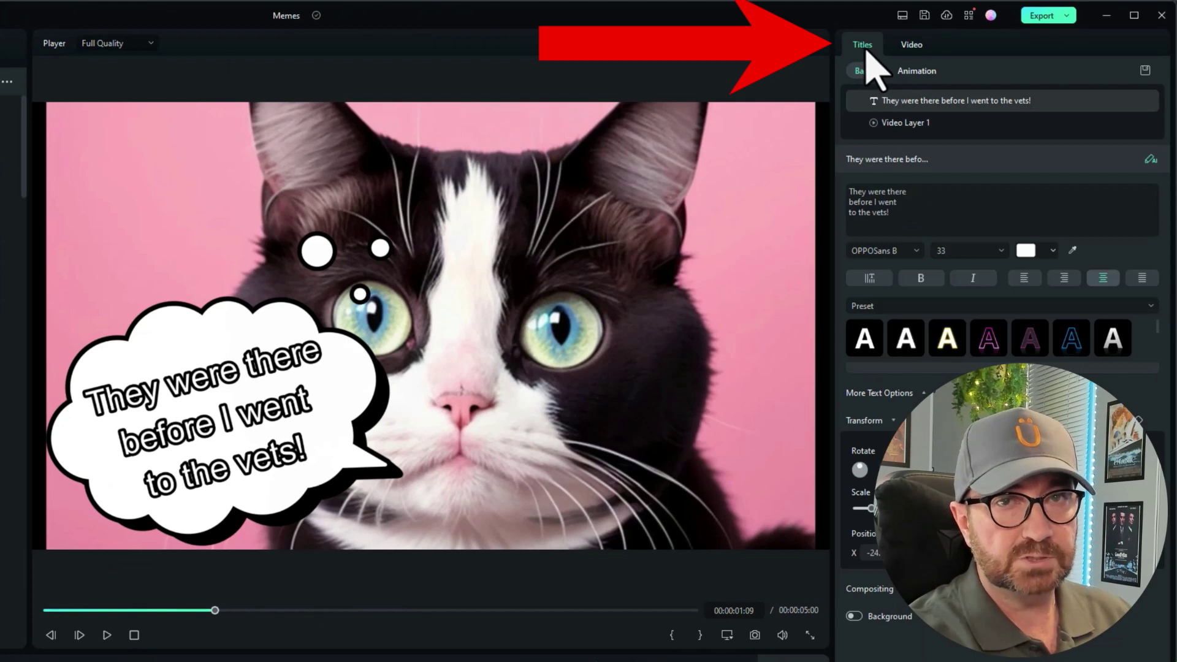
{"action": "left_click", "coordinate": [912, 45]}
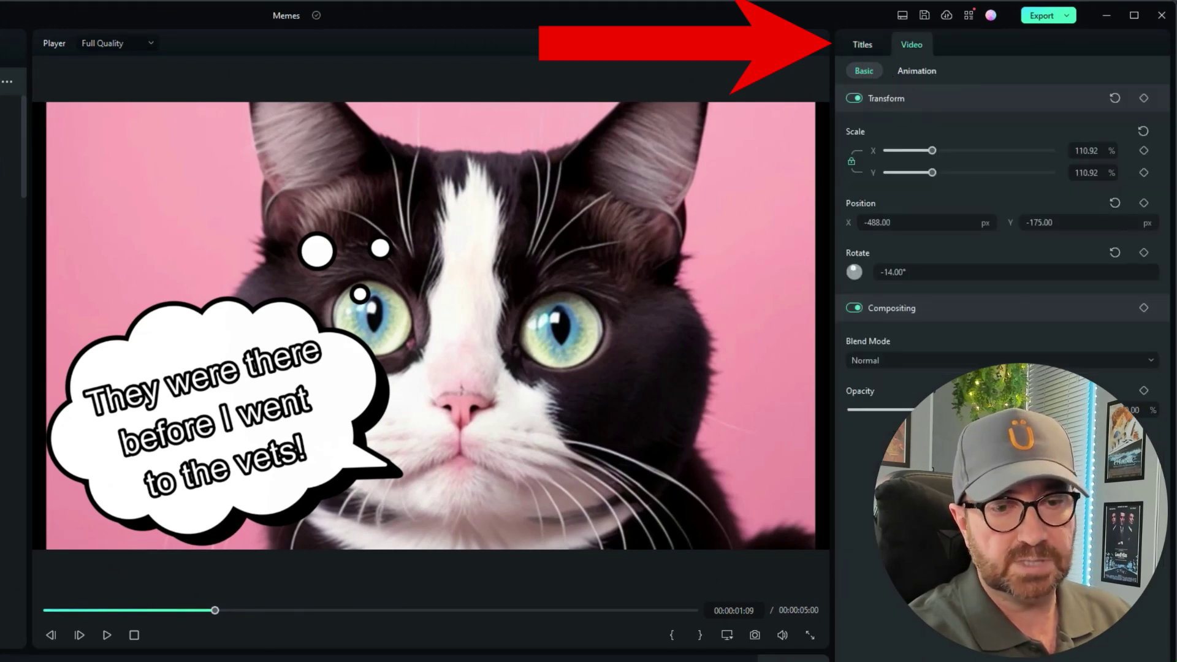
{"action": "left_click", "coordinate": [863, 44]}
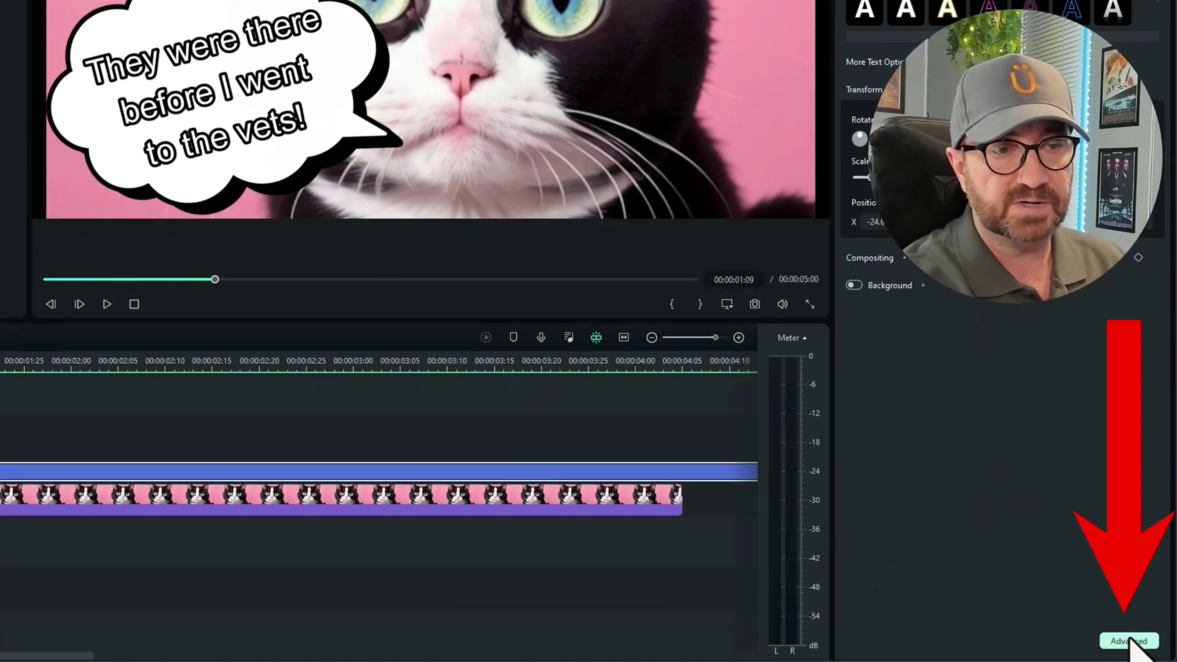
{"action": "left_click", "coordinate": [1131, 644]}
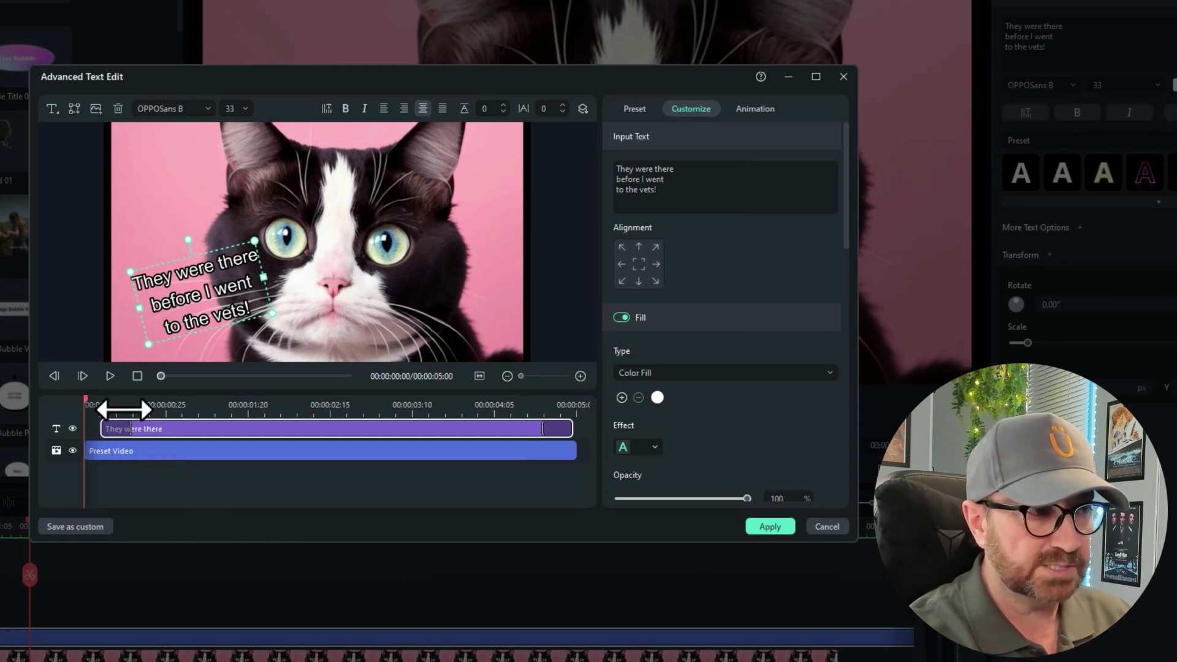
{"action": "left_click", "coordinate": [111, 376]}
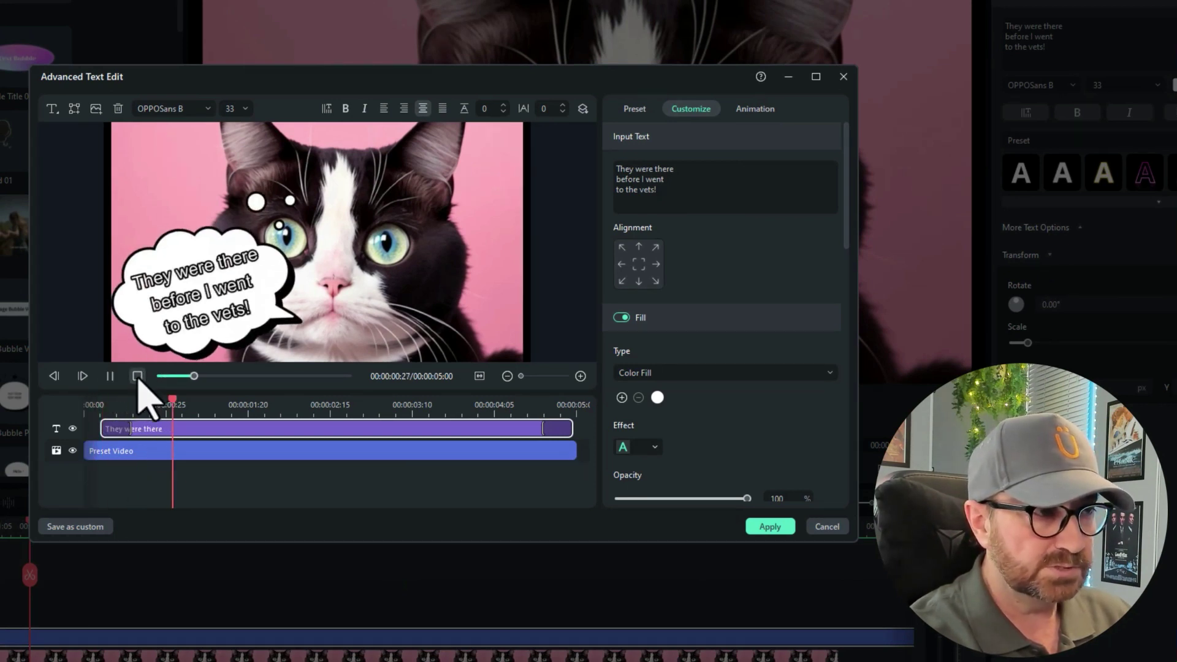
{"action": "left_click", "coordinate": [137, 376]}
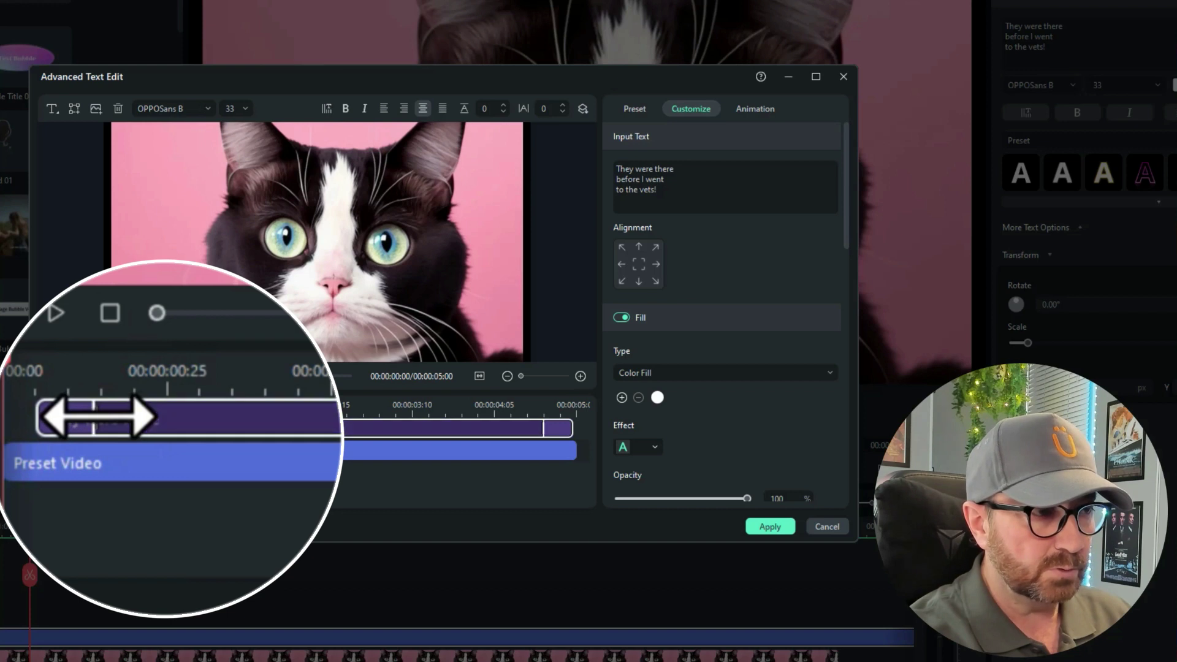
{"action": "left_click_drag", "start_coordinate": [131, 429], "coordinate": [276, 429]}
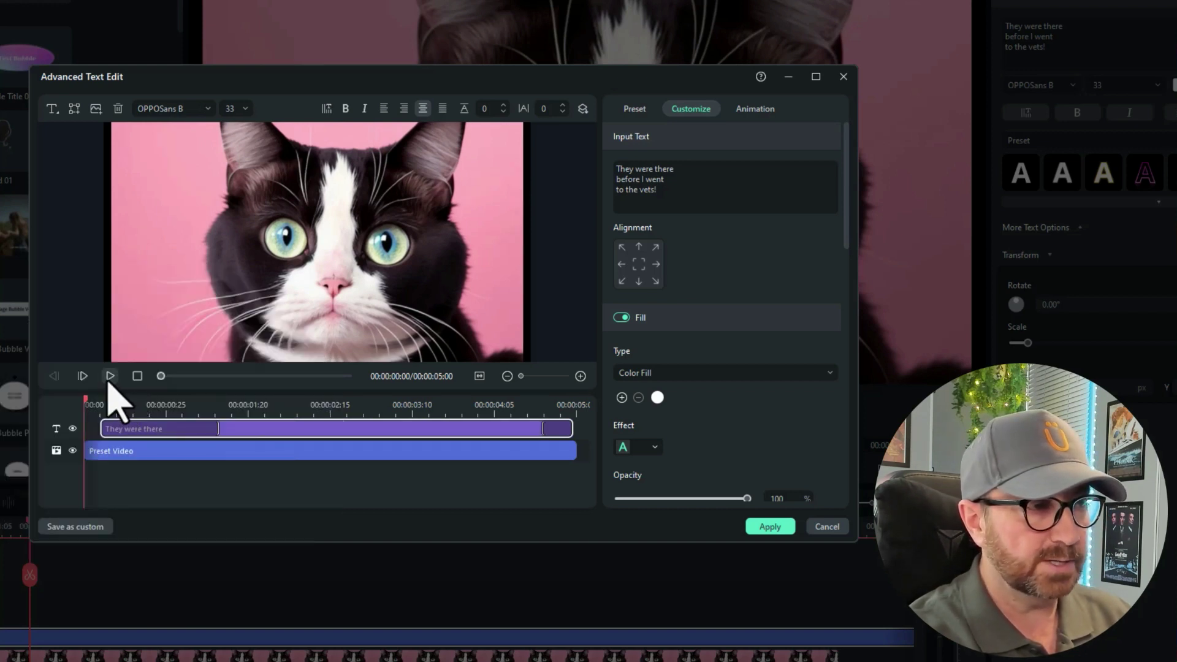
{"action": "left_click", "coordinate": [110, 375]}
{"action": "left_click", "coordinate": [137, 376]}
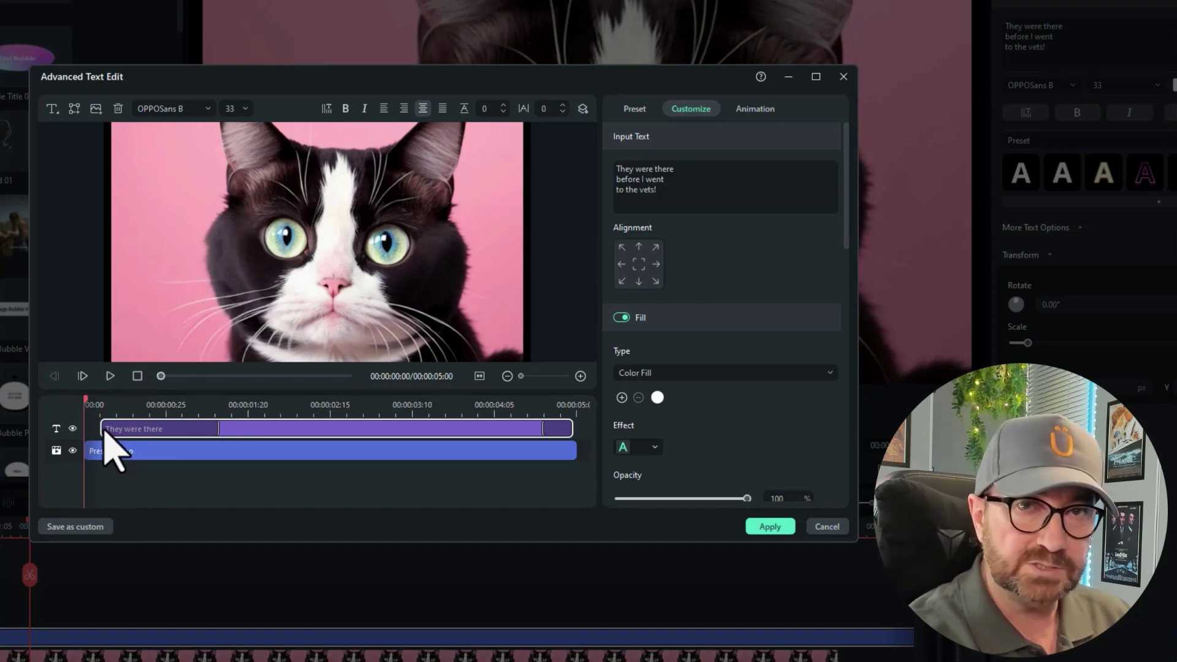
- Delay the text to start after the bubble, fine-tune its start and animation, and apply
{"action": "left_click", "coordinate": [105, 432]}
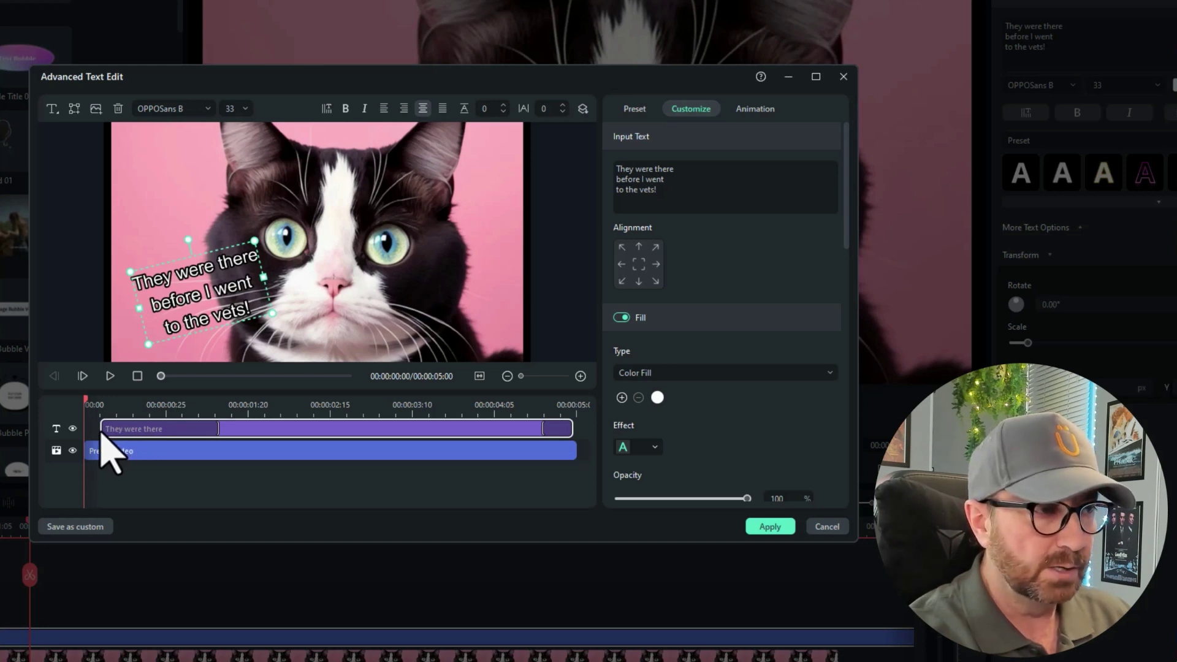
{"action": "left_click_drag", "start_coordinate": [101, 433], "coordinate": [165, 434]}
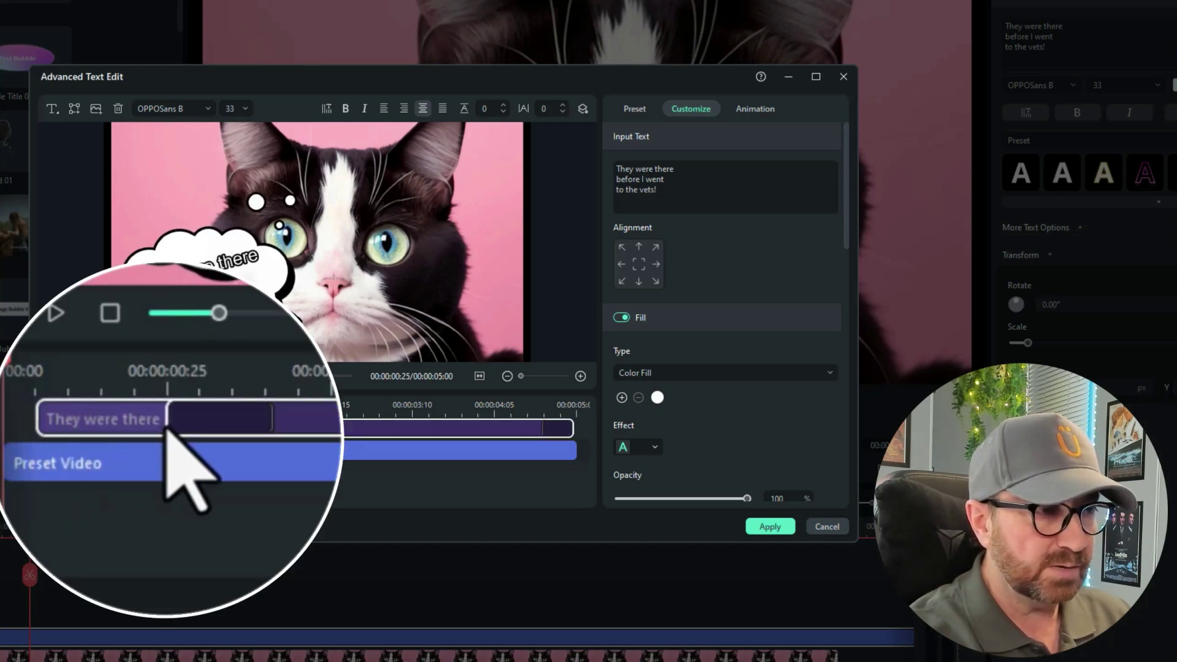
{"action": "left_click", "coordinate": [137, 376]}
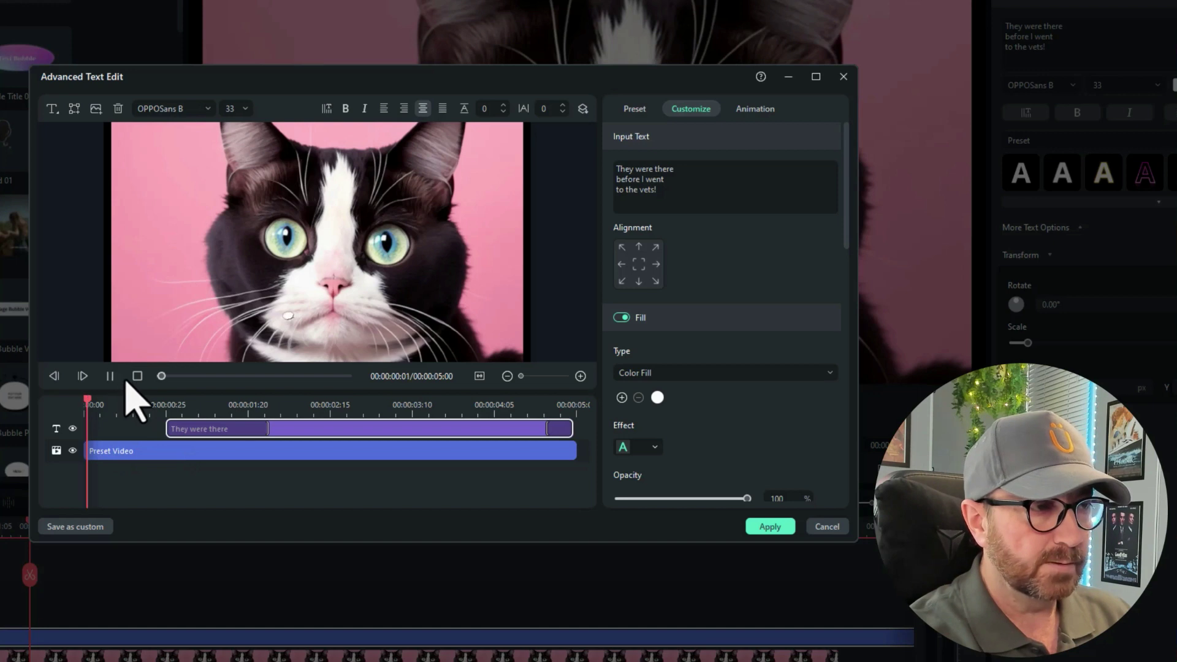
{"action": "left_click", "coordinate": [135, 379]}
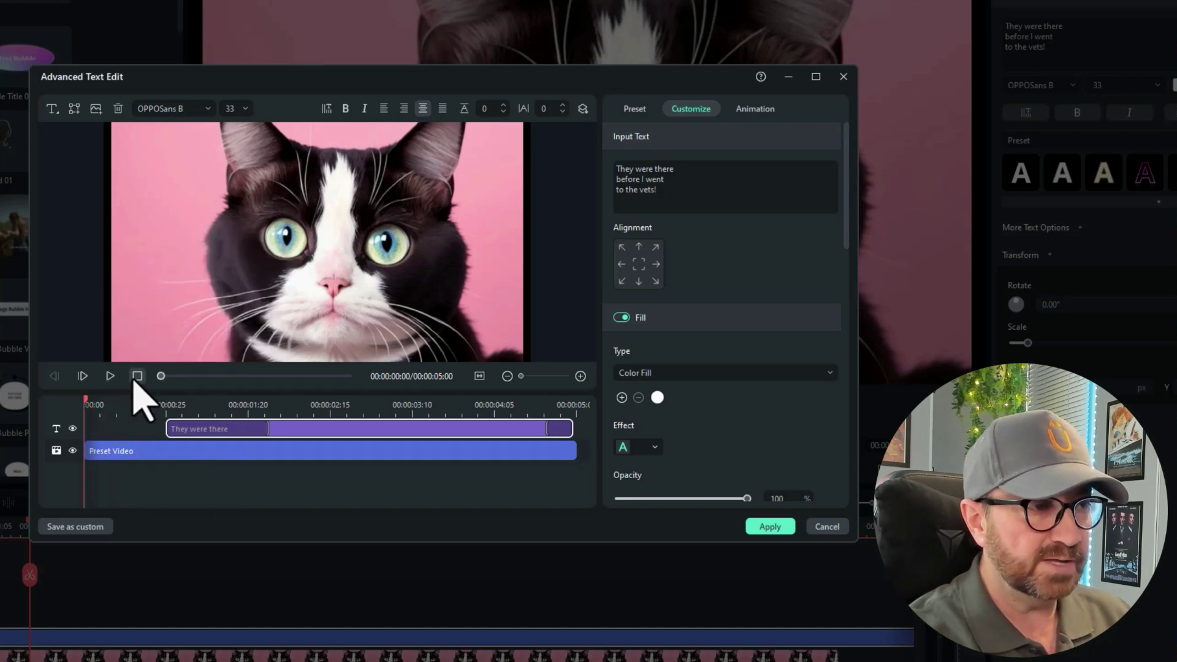
{"action": "left_click", "coordinate": [109, 376]}
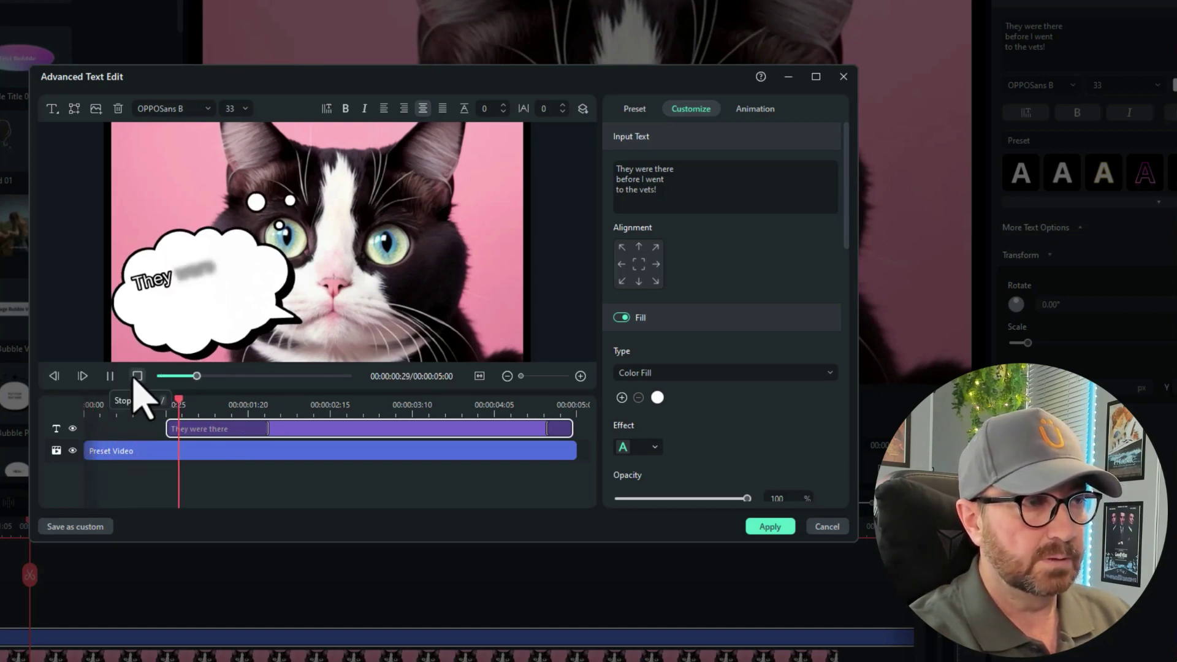
{"action": "left_click", "coordinate": [137, 376]}
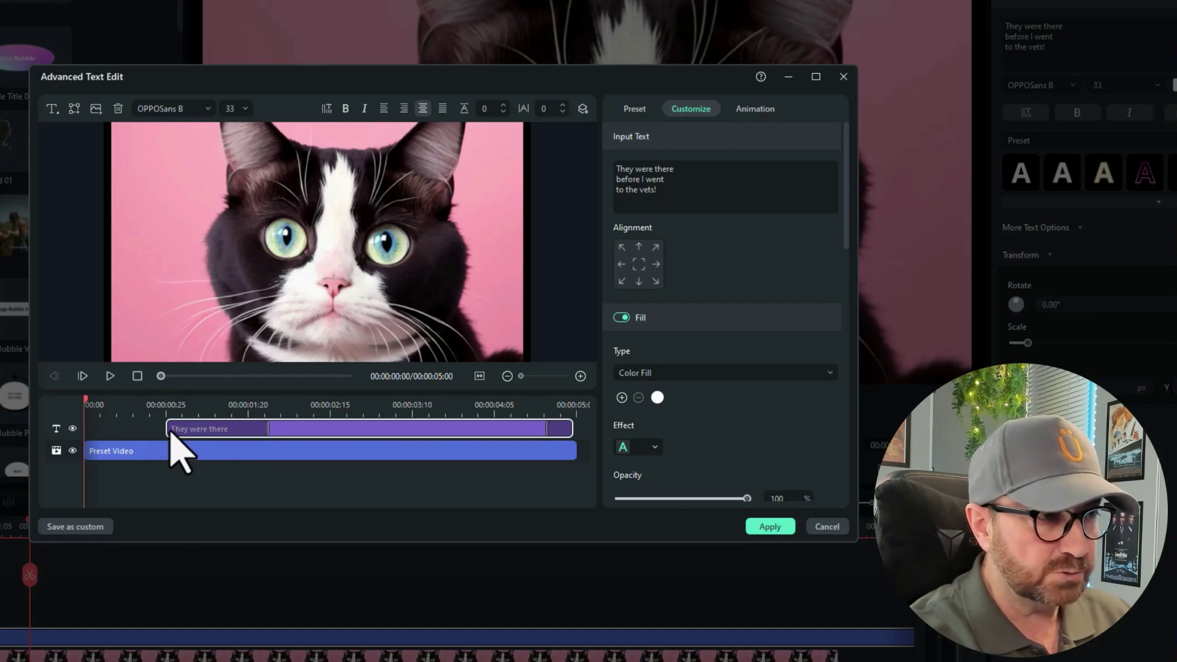
{"action": "left_click_drag", "start_coordinate": [170, 432], "coordinate": [145, 432]}
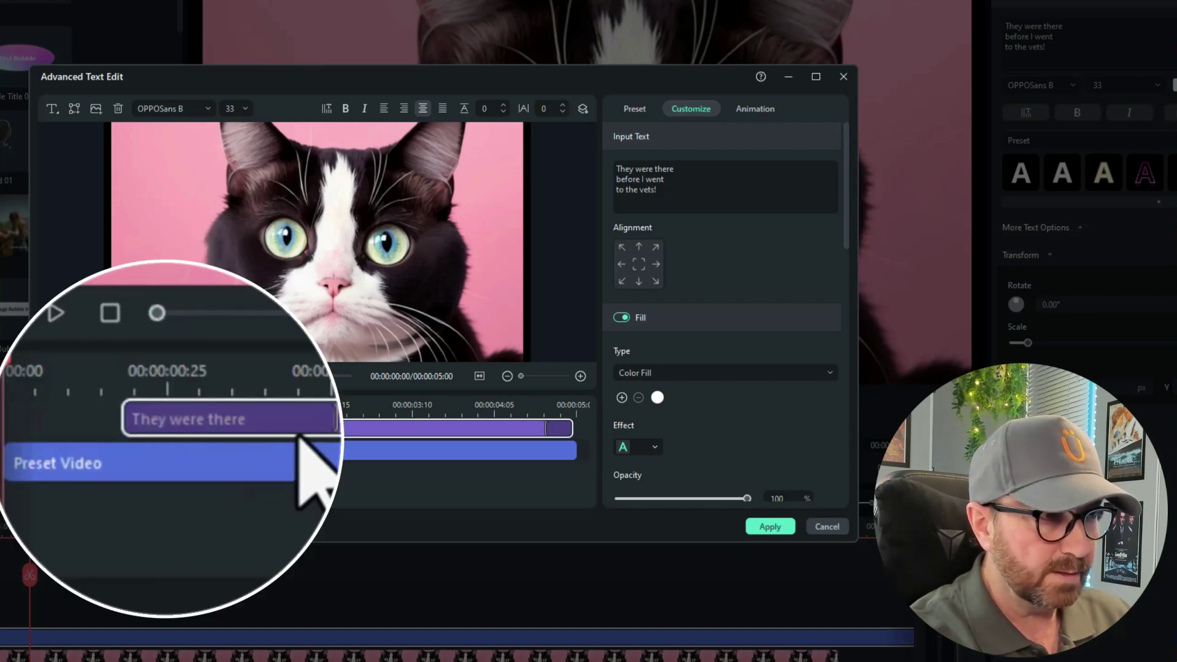
{"action": "left_click_drag", "start_coordinate": [246, 430], "coordinate": [211, 430]}
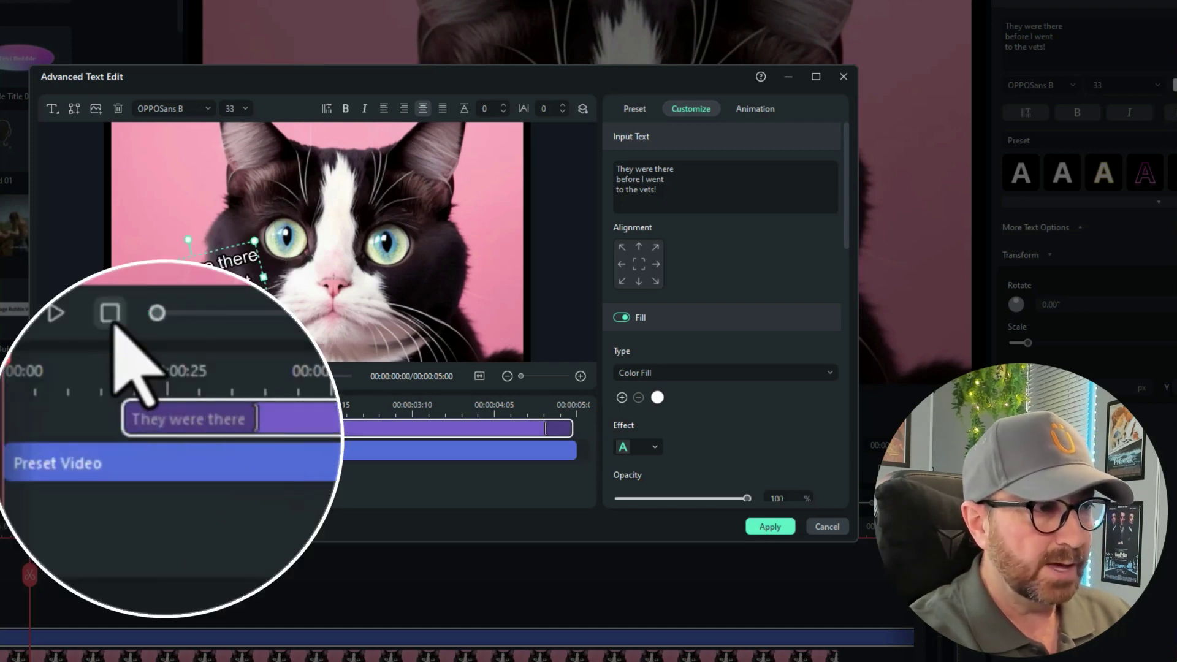
{"action": "left_click", "coordinate": [137, 376]}
{"action": "left_click", "coordinate": [111, 376]}
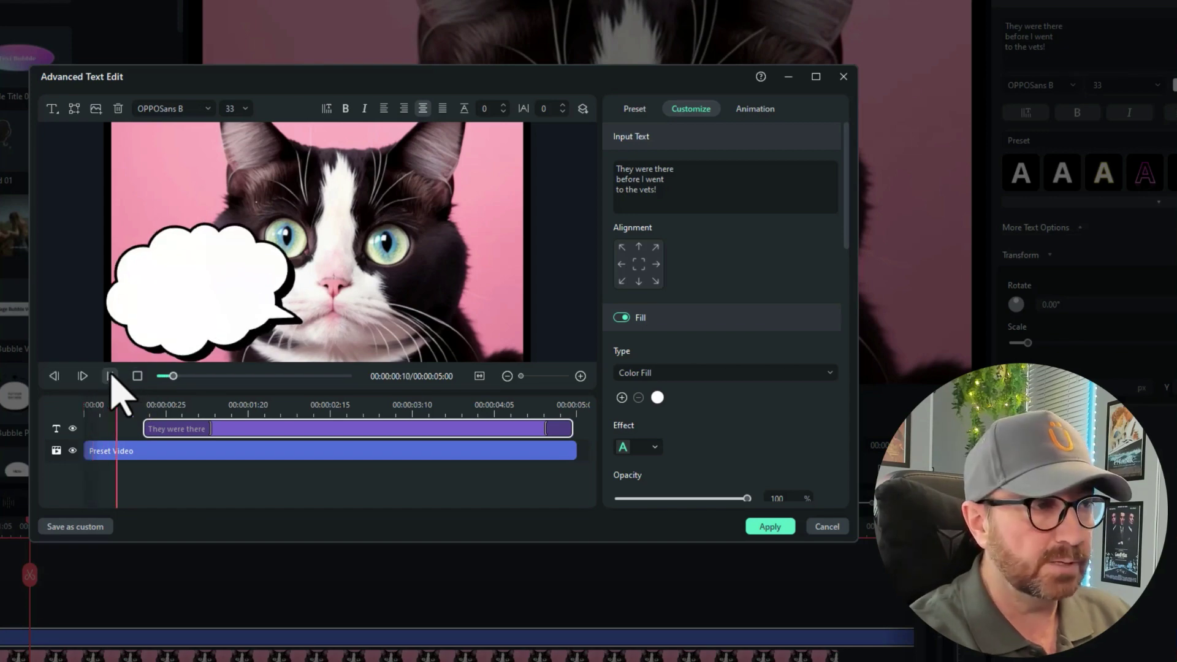
{"action": "left_click", "coordinate": [777, 540]}
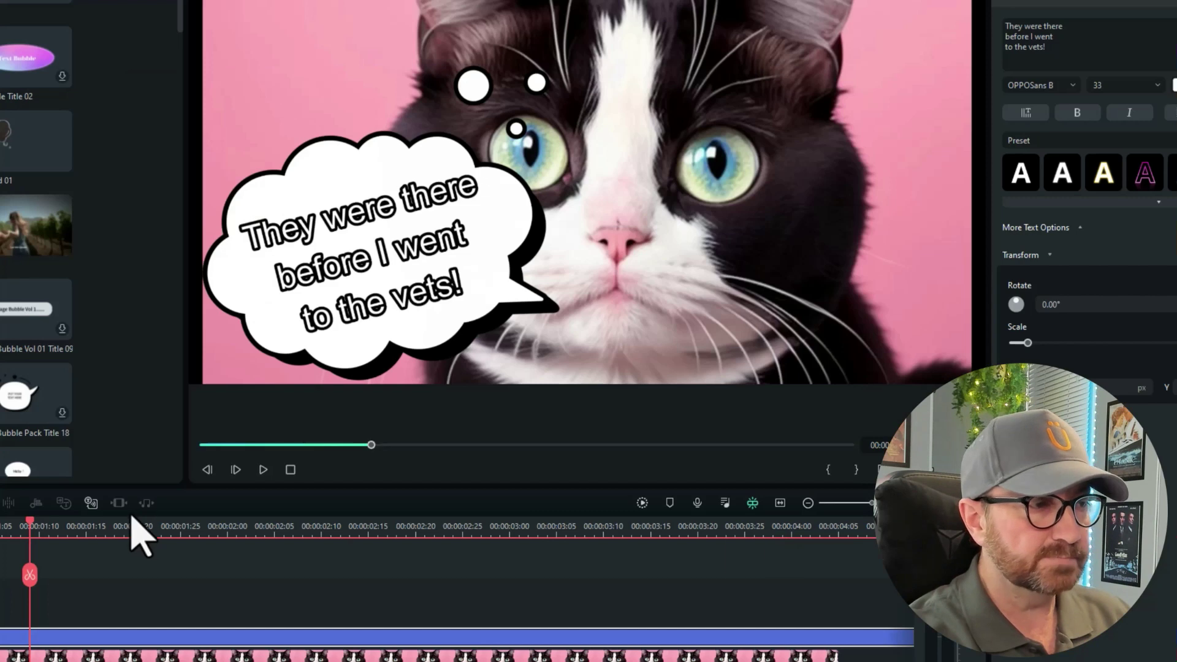
{"action": "left_click", "coordinate": [291, 470]}
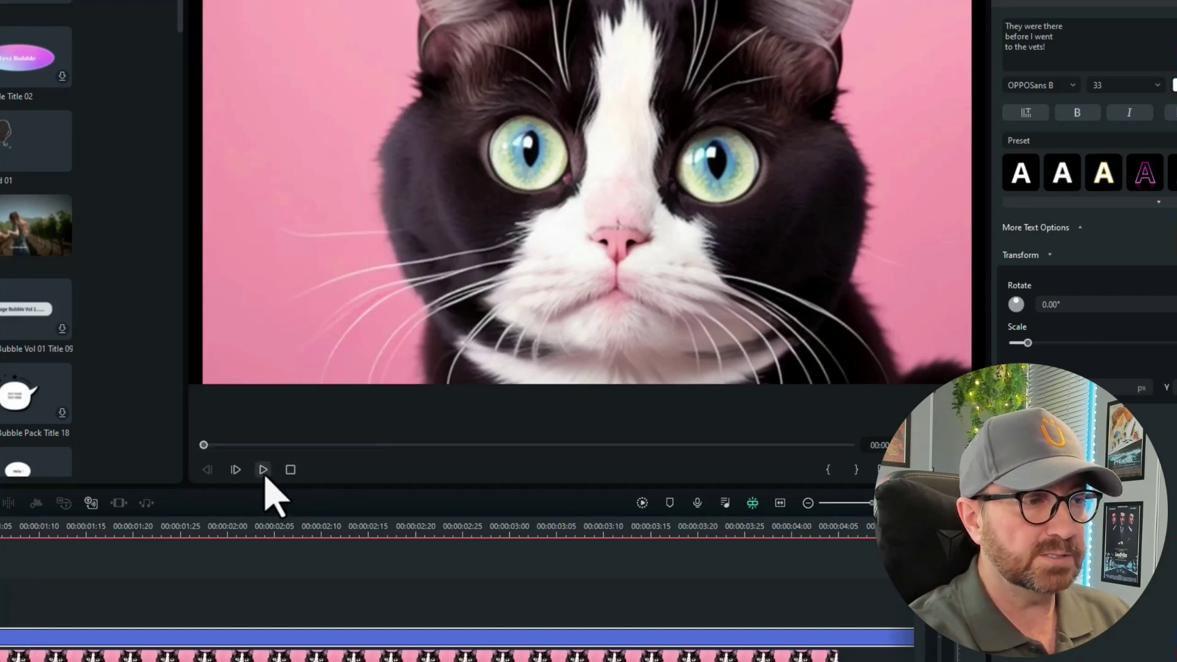